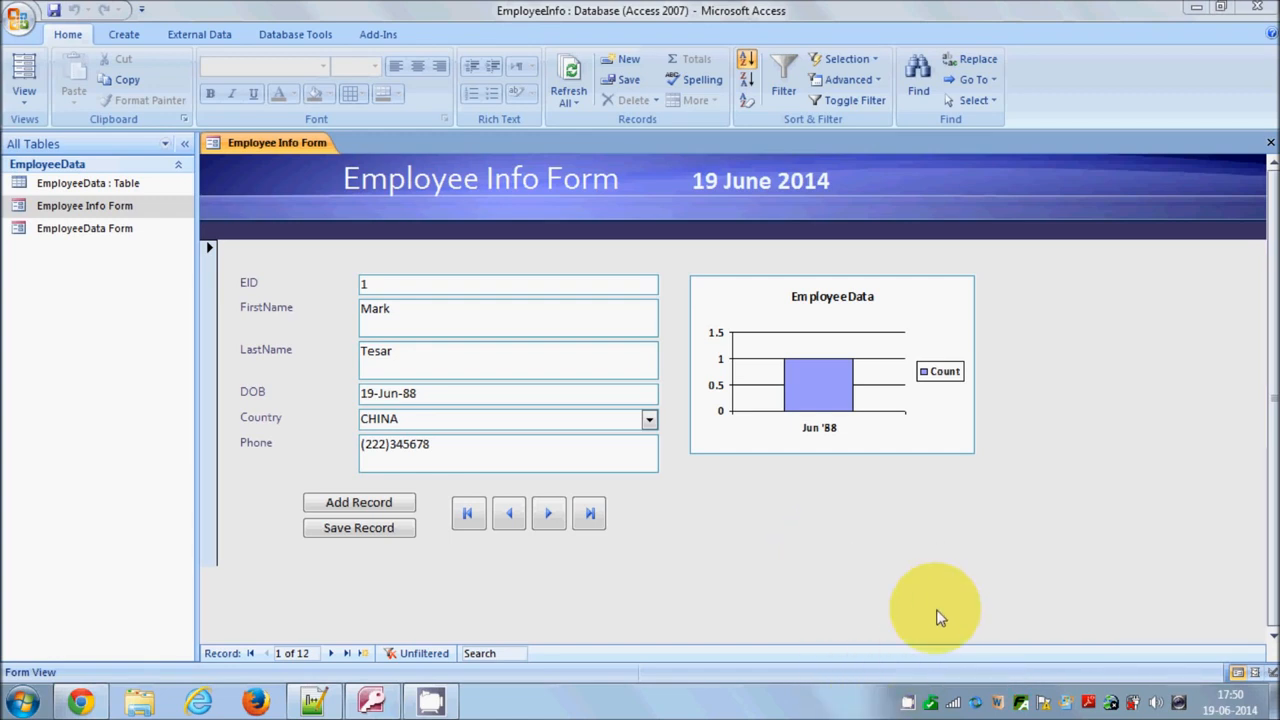
Close the Employee Info Form and open the EmployeeData table
left_click(1270, 144)
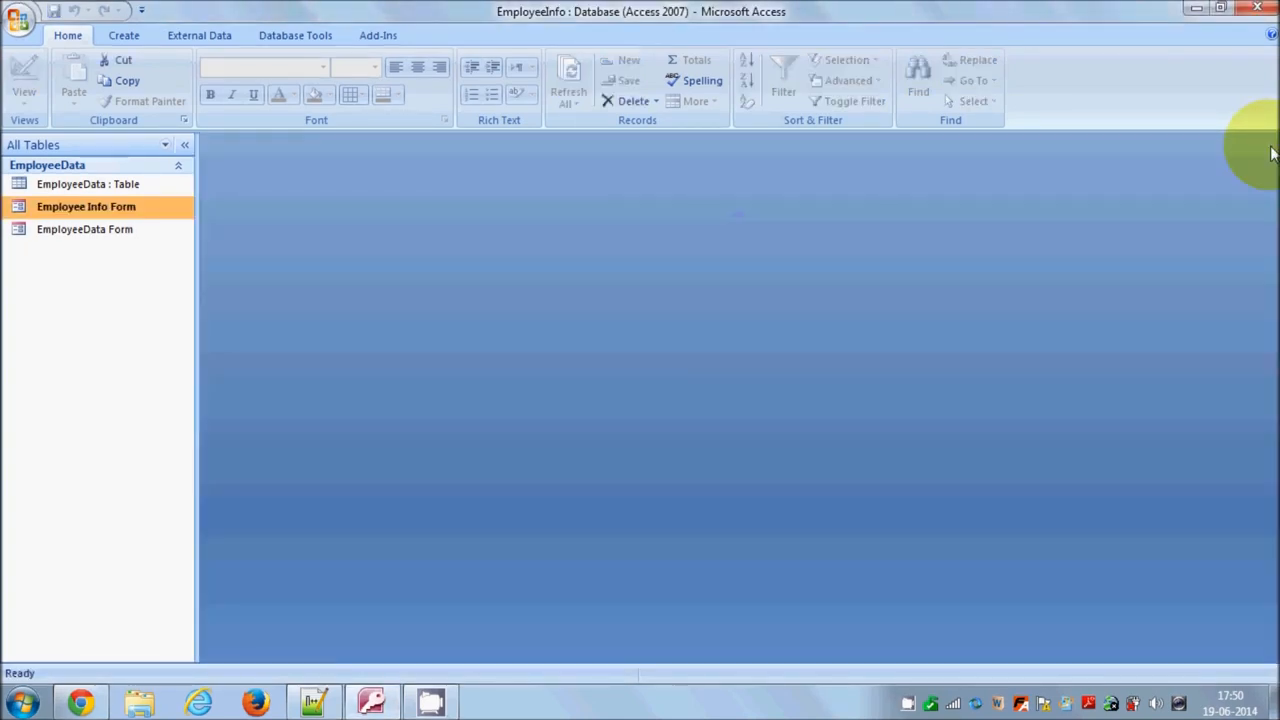
left_click(125, 190)
right_click(125, 190)
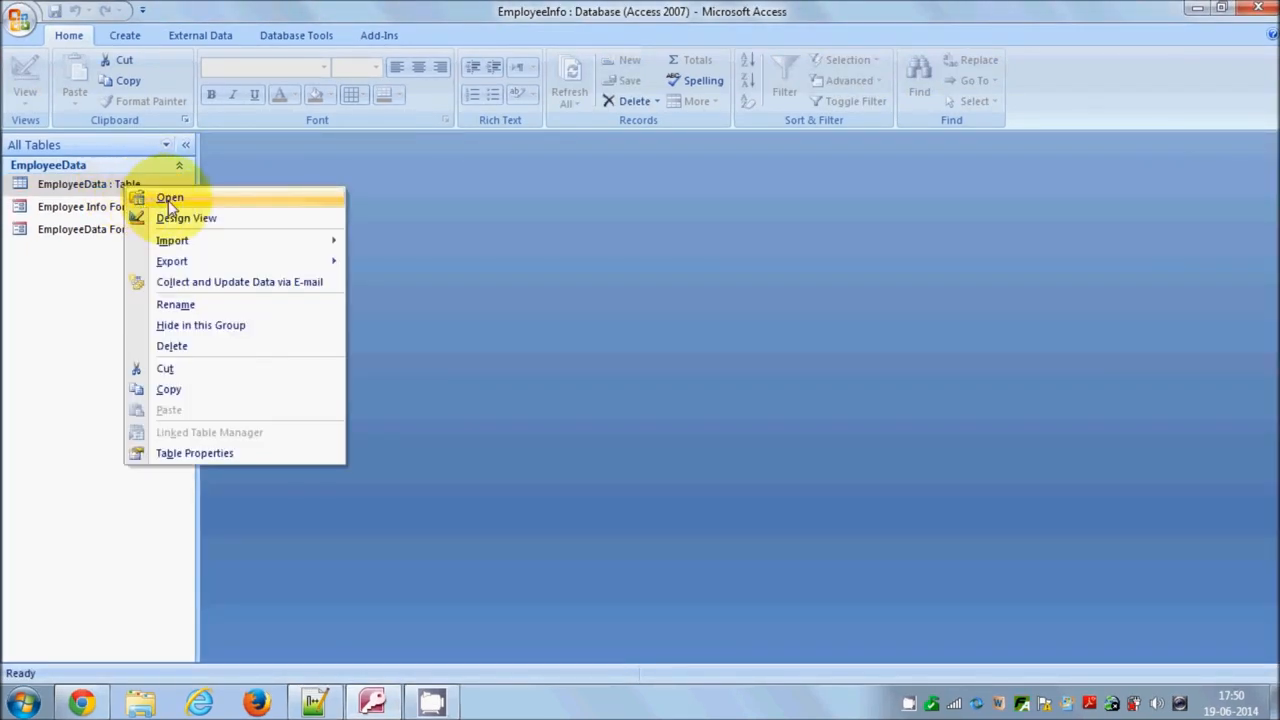
left_click(168, 198)
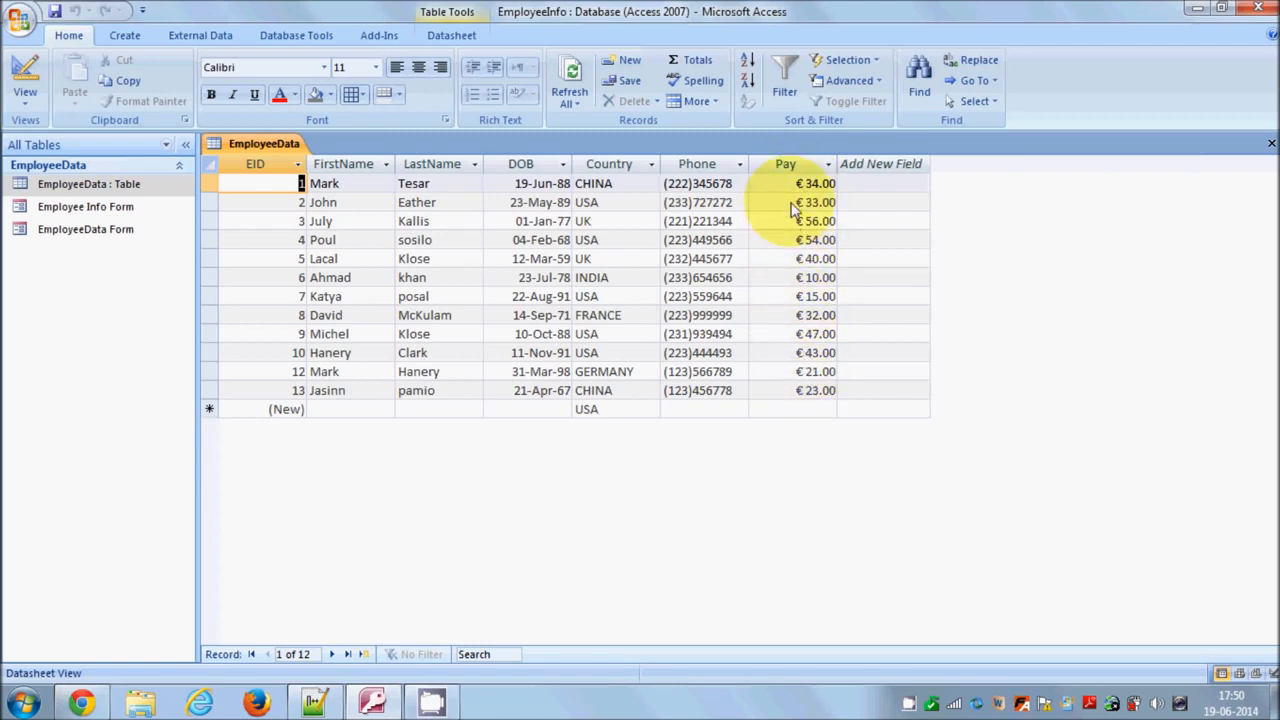
In the table's Design View, set the Pay field's format to Euro, then return to Datasheet View
left_click(26, 96)
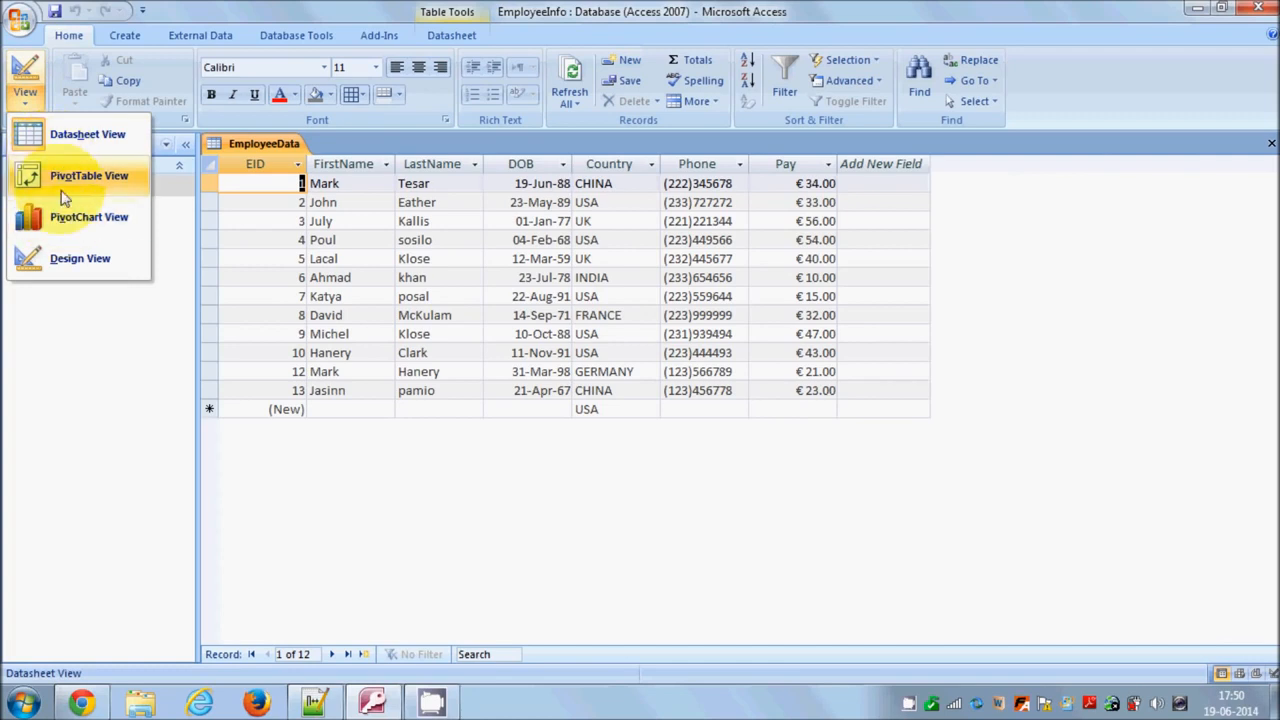
left_click(79, 272)
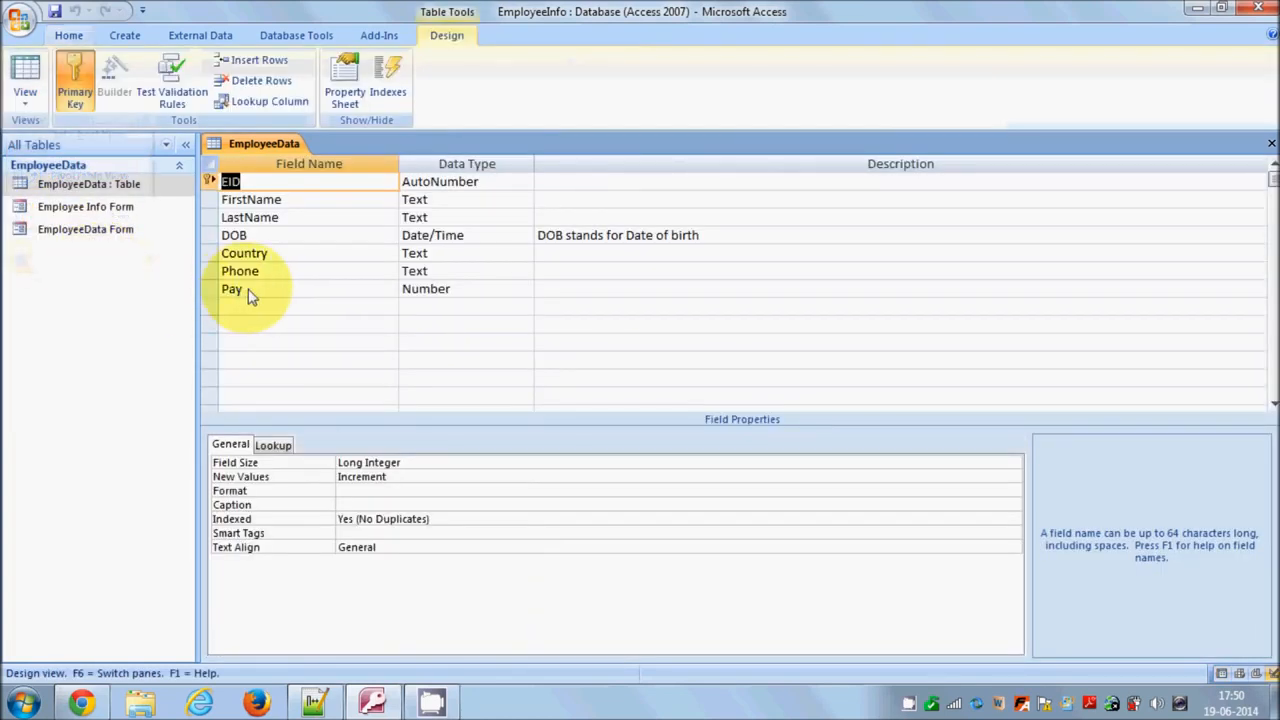
left_click(211, 289)
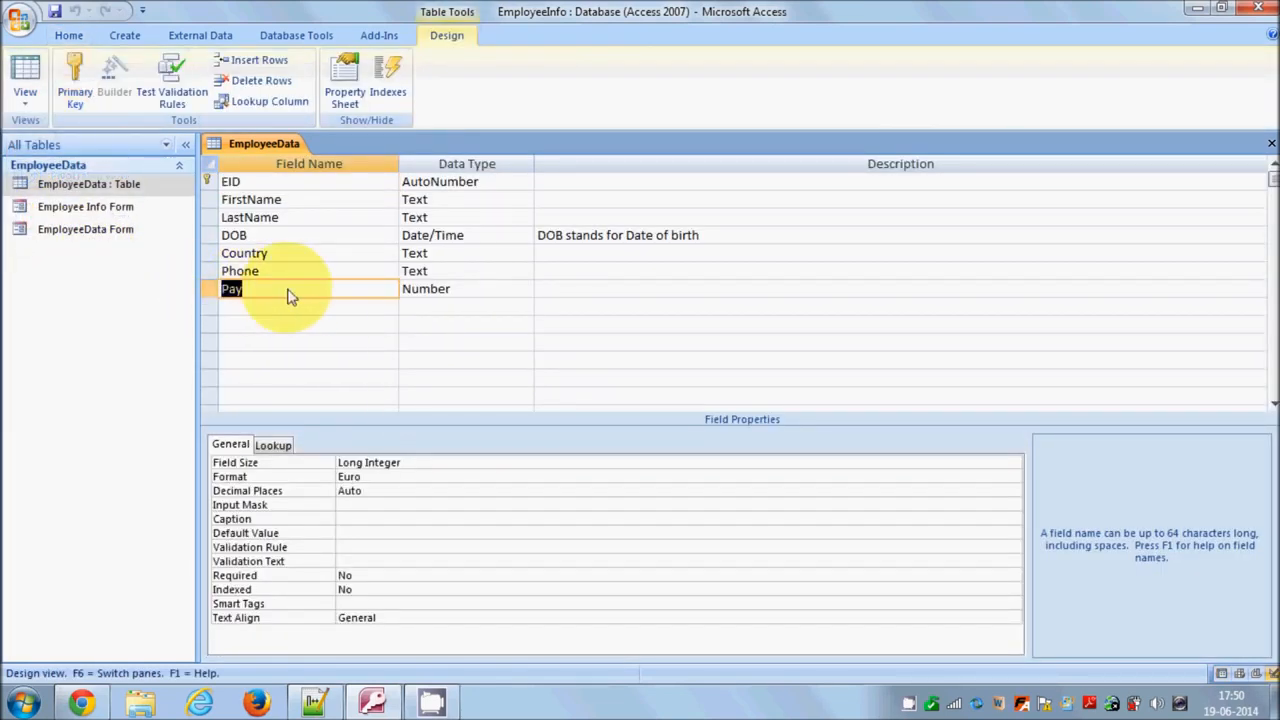
left_click(401, 477)
left_click(1012, 478)
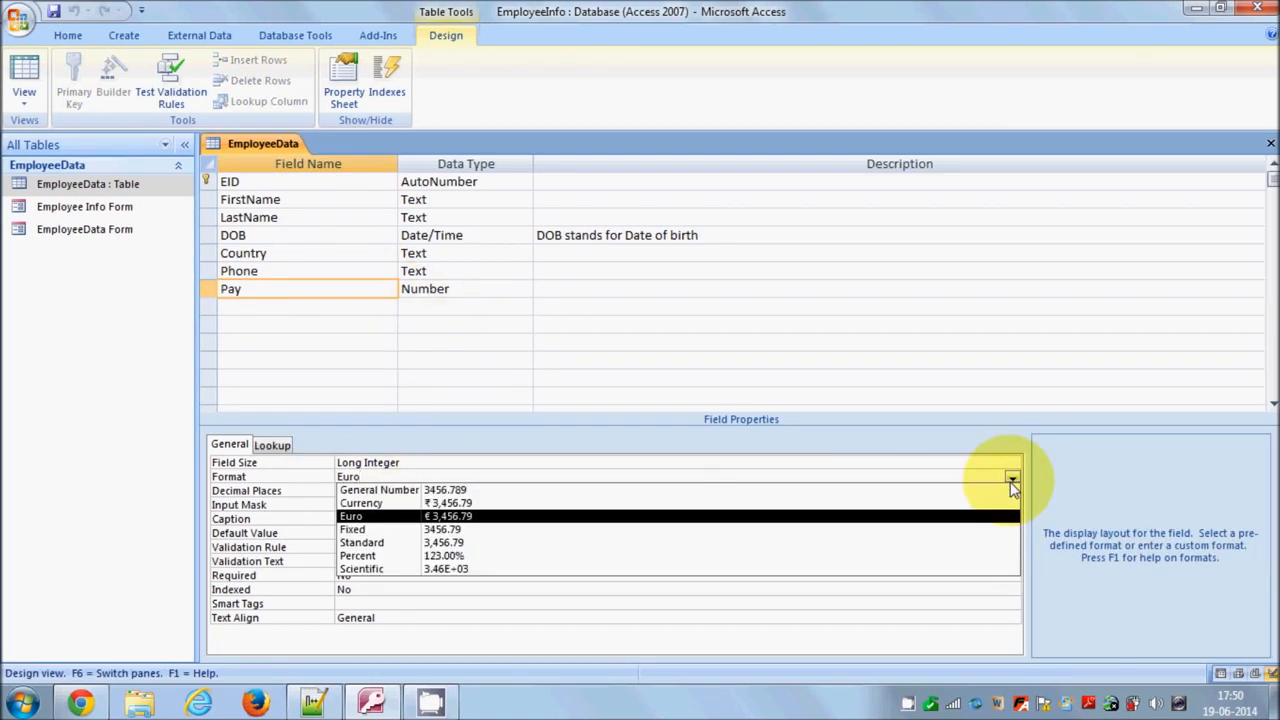
left_click(535, 517)
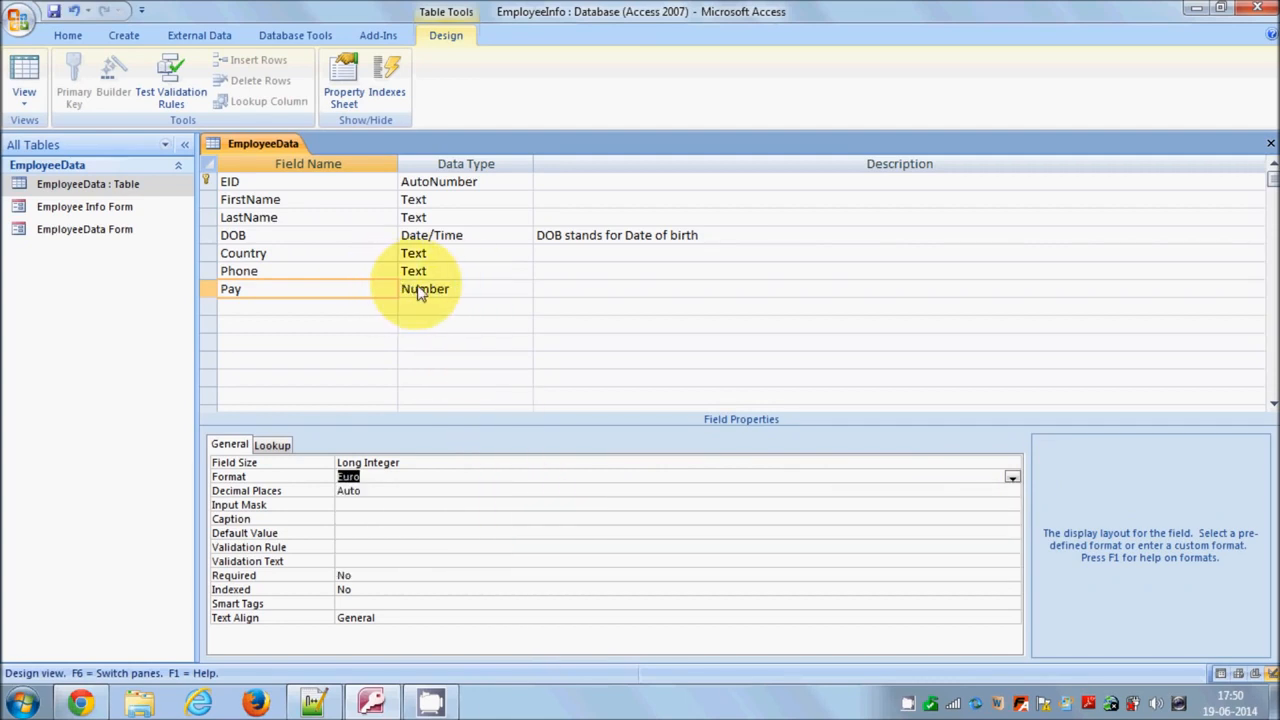
left_click(26, 88)
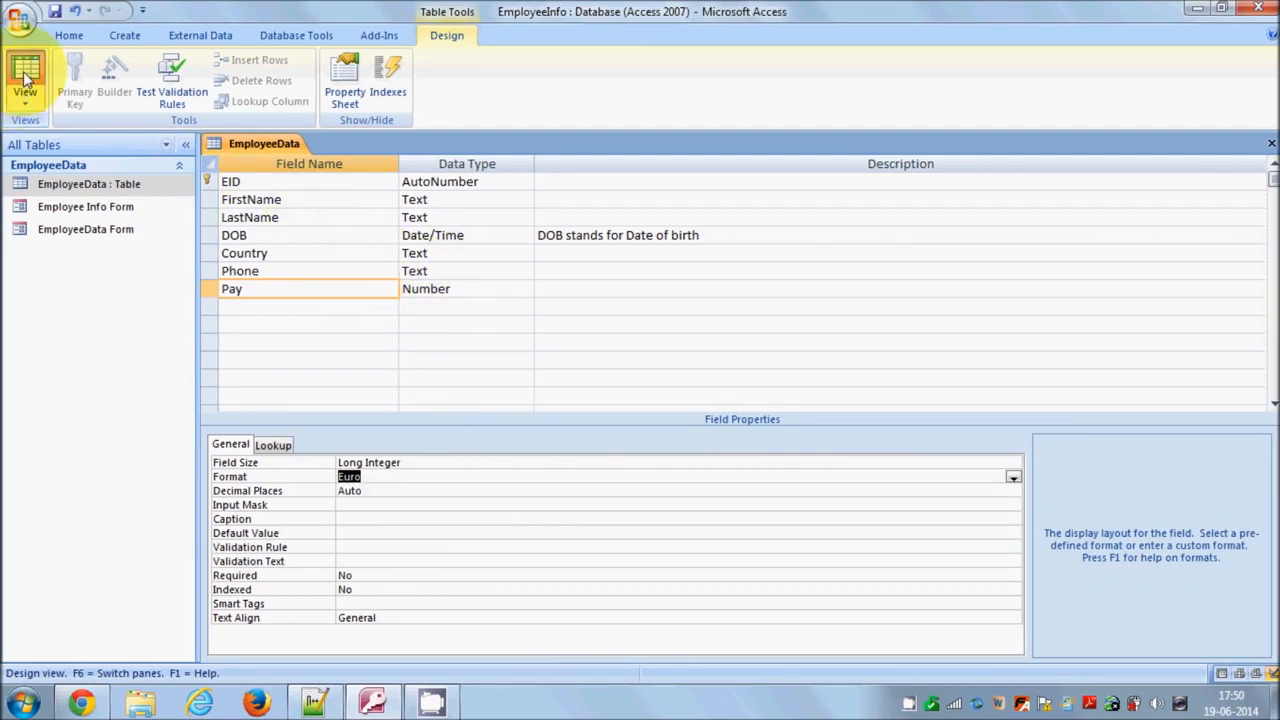
left_click(616, 403)
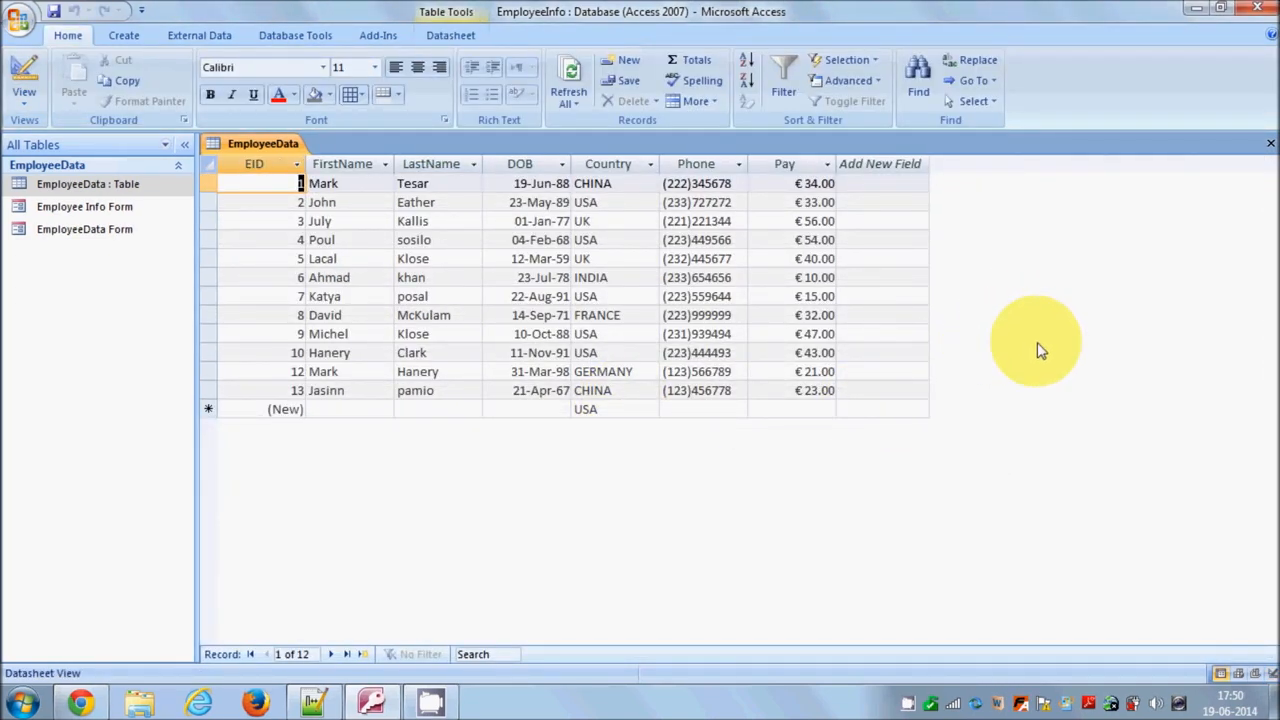
Start the Simple Query Wizard on the EmployeeData table and add all of its fields to the query
left_click(125, 38)
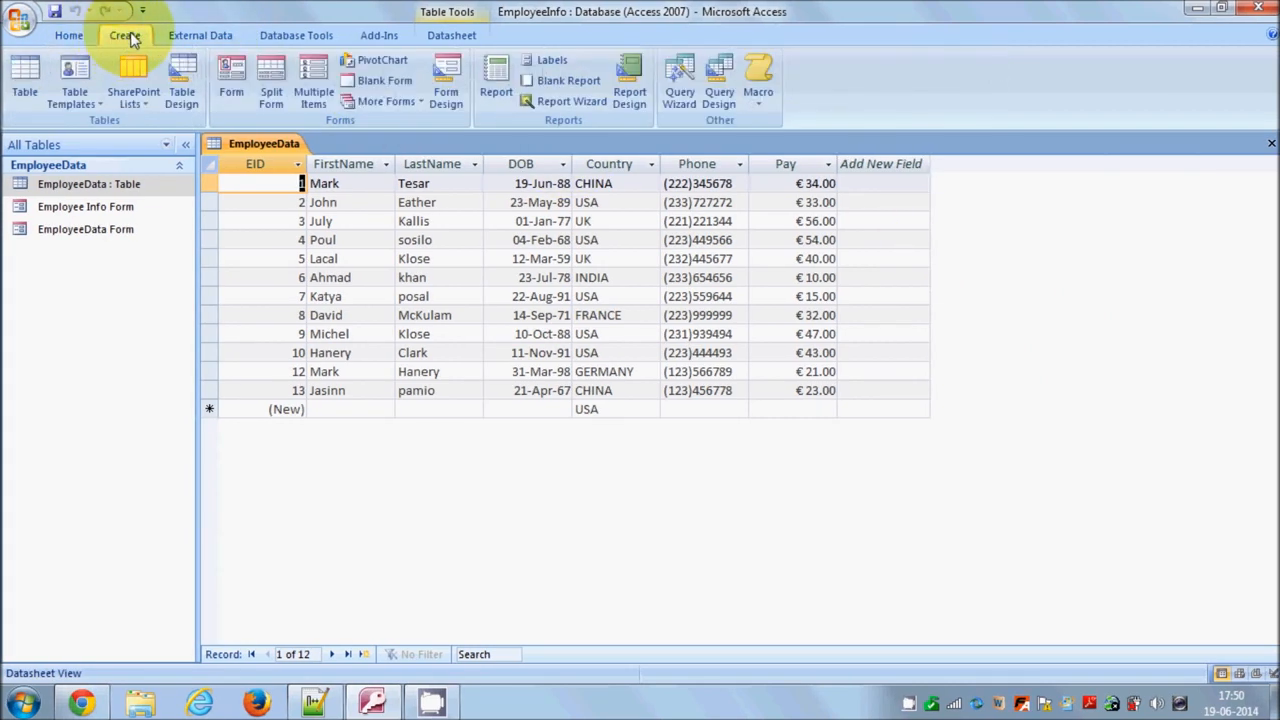
left_click(676, 85)
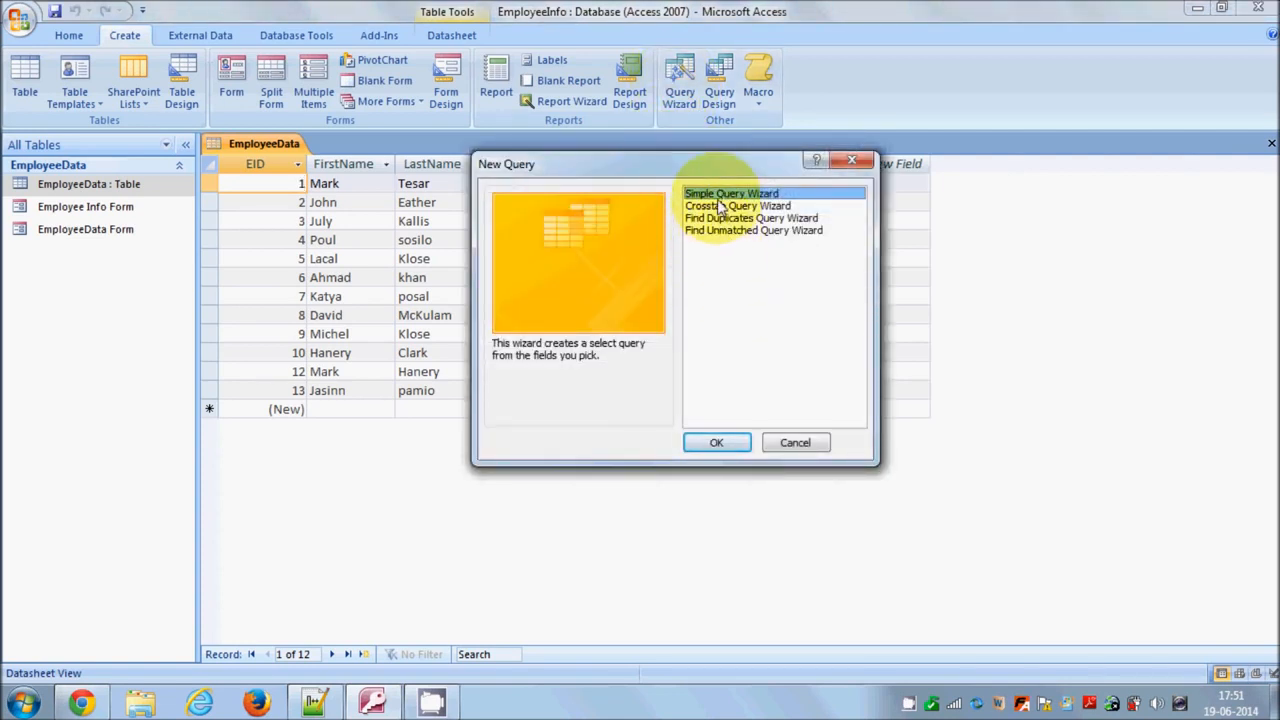
left_click(716, 442)
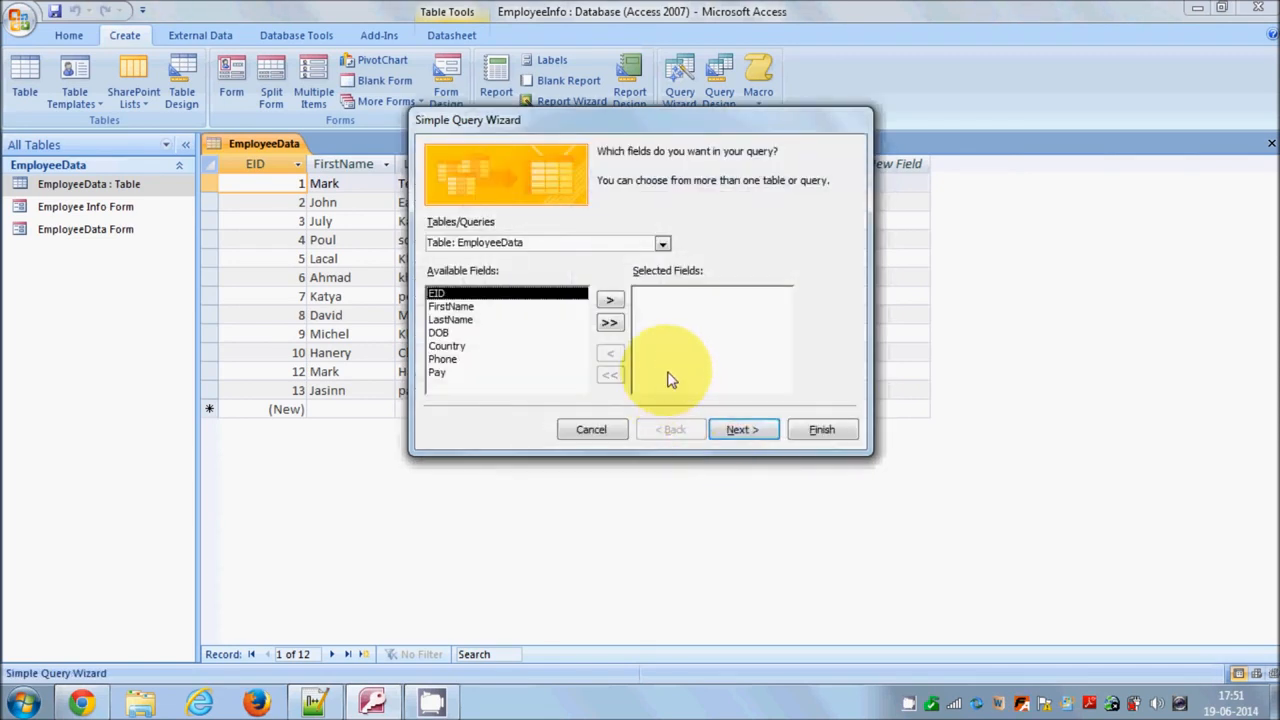
left_click(661, 245)
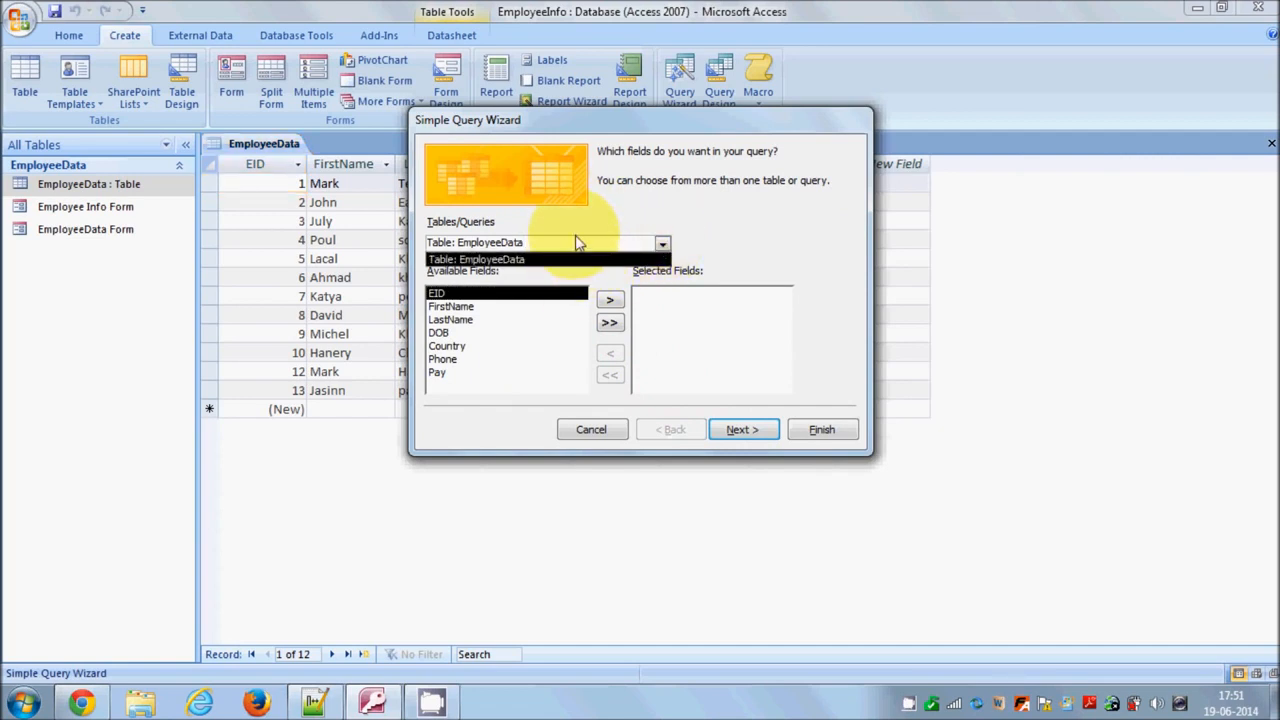
left_click(568, 260)
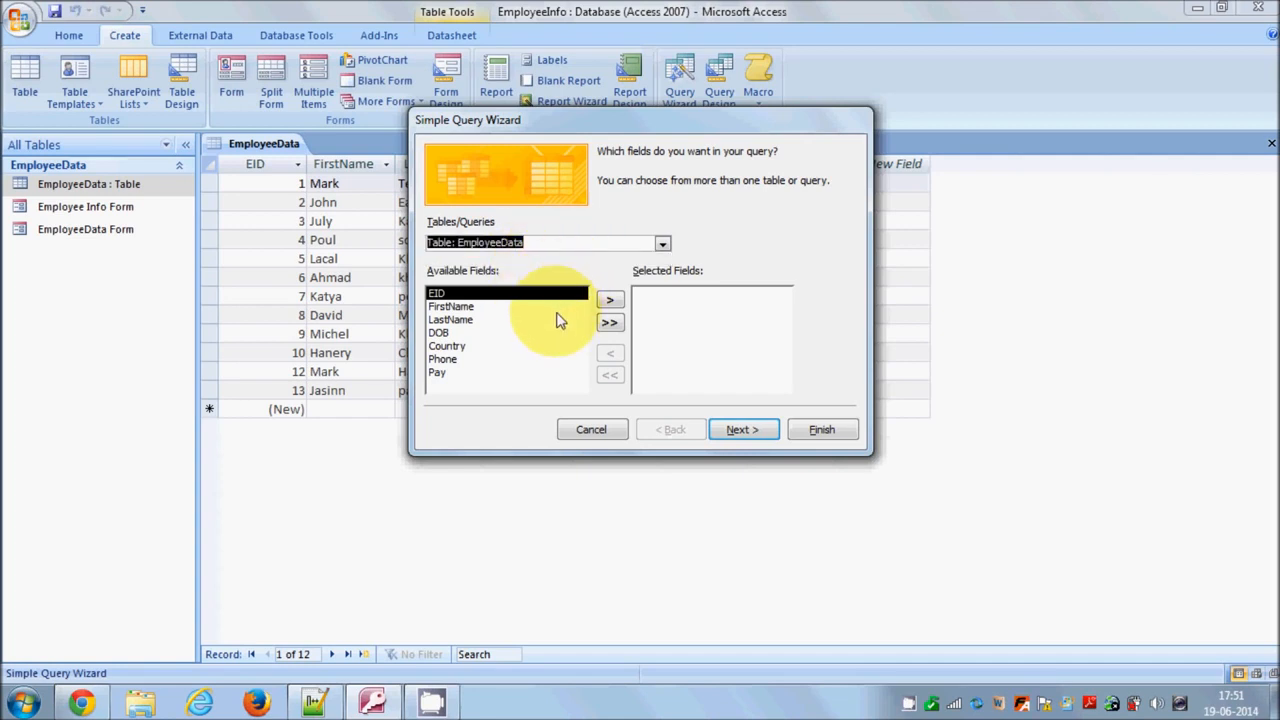
left_click(609, 322)
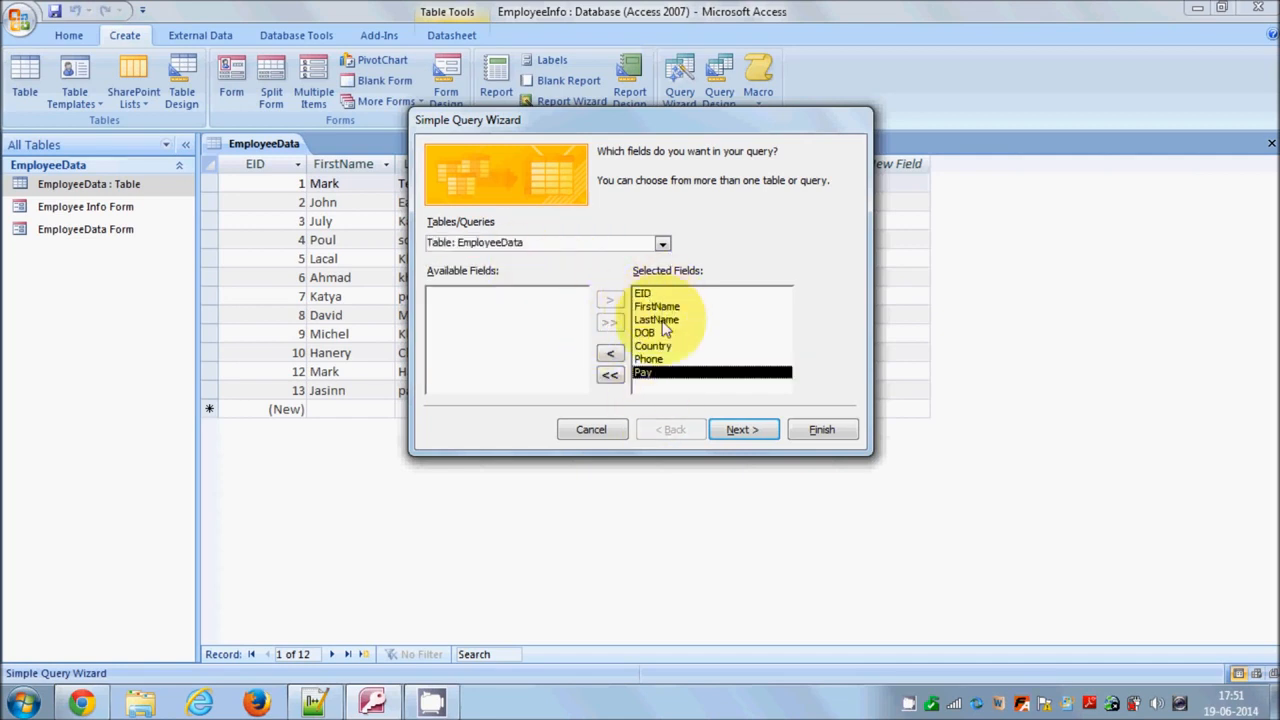
left_click(733, 430)
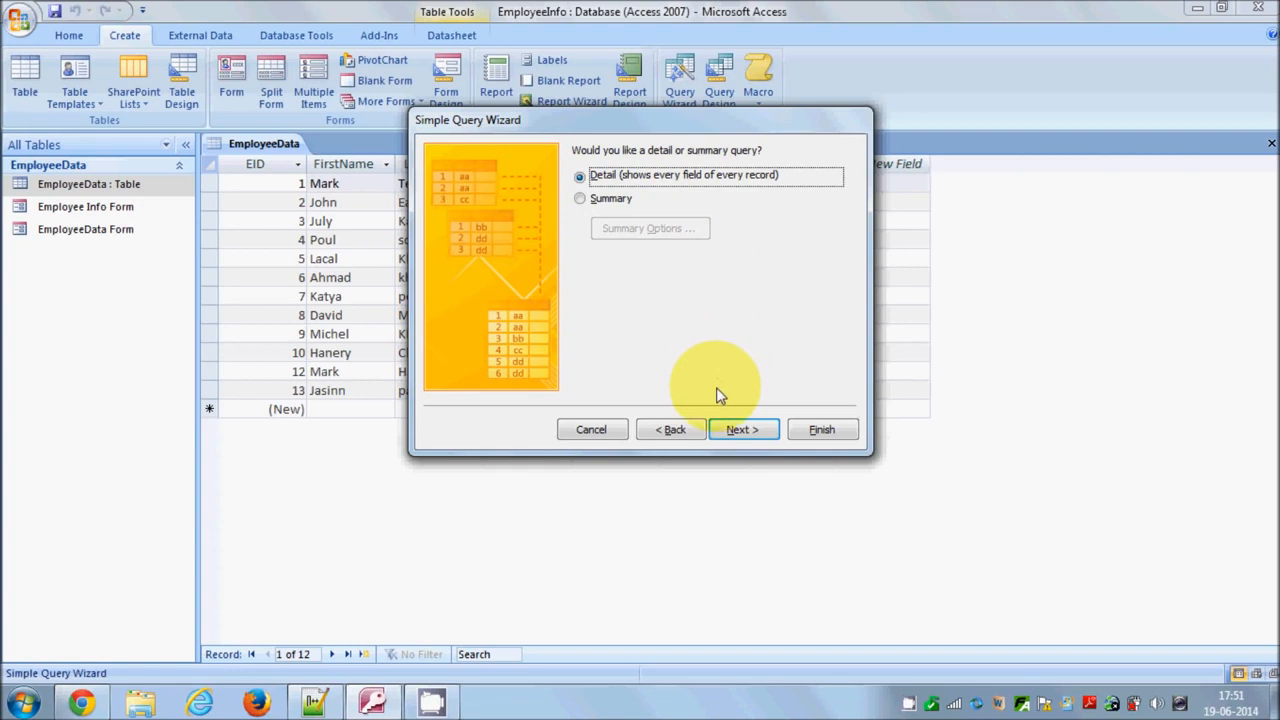
Keep a detail query titled EmployeeData Query and finish the wizard choosing to modify the query design
left_click(736, 430)
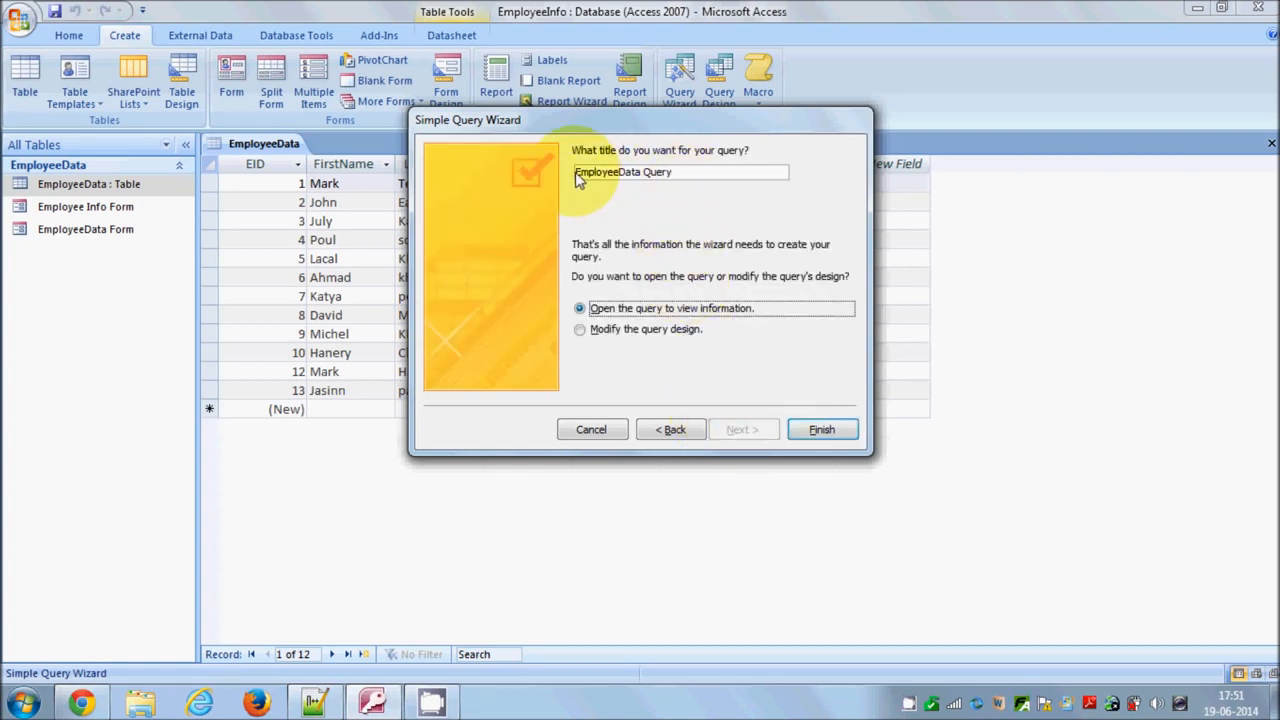
left_click_drag(578, 177, 698, 185)
left_click(695, 177)
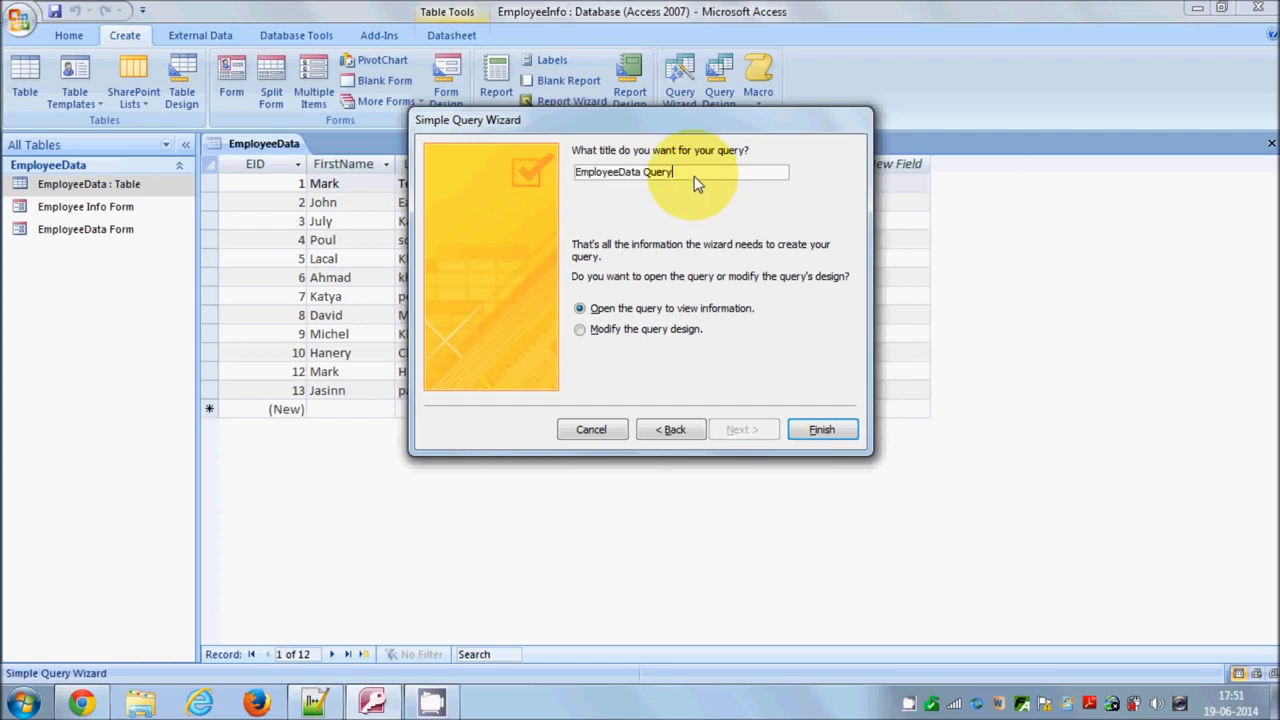
left_click_drag(697, 184, 576, 174)
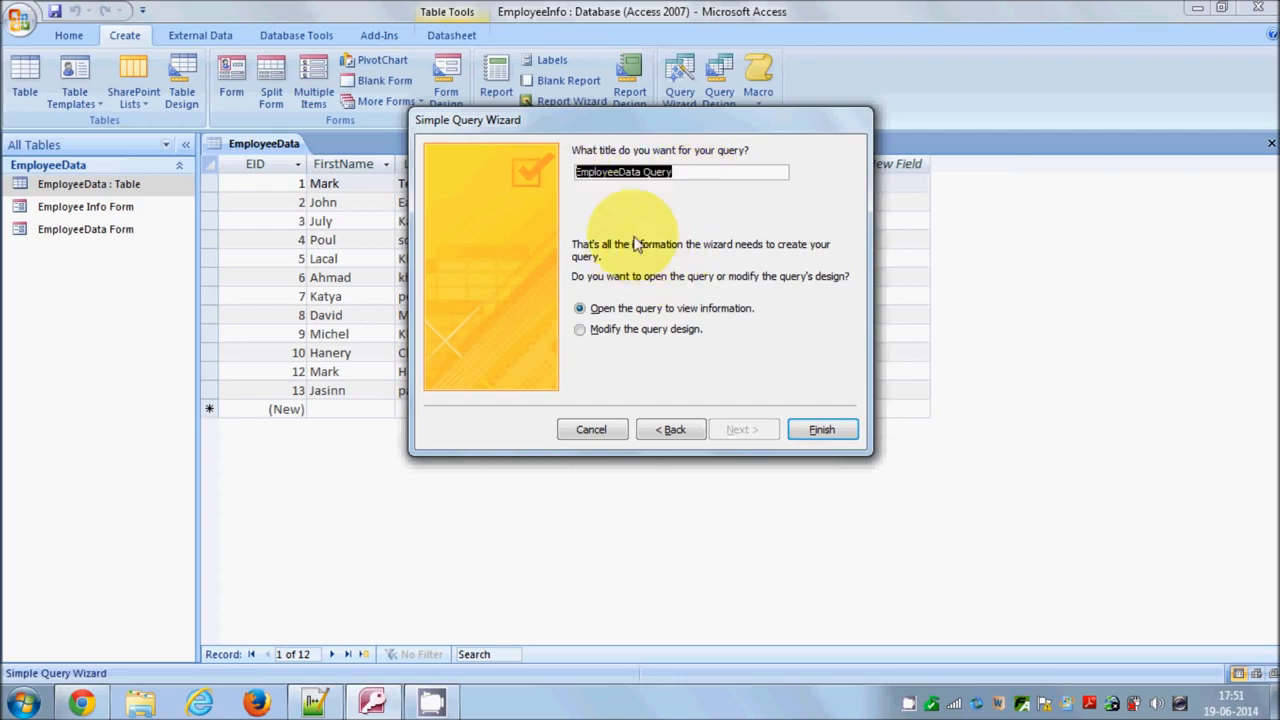
left_click(587, 333)
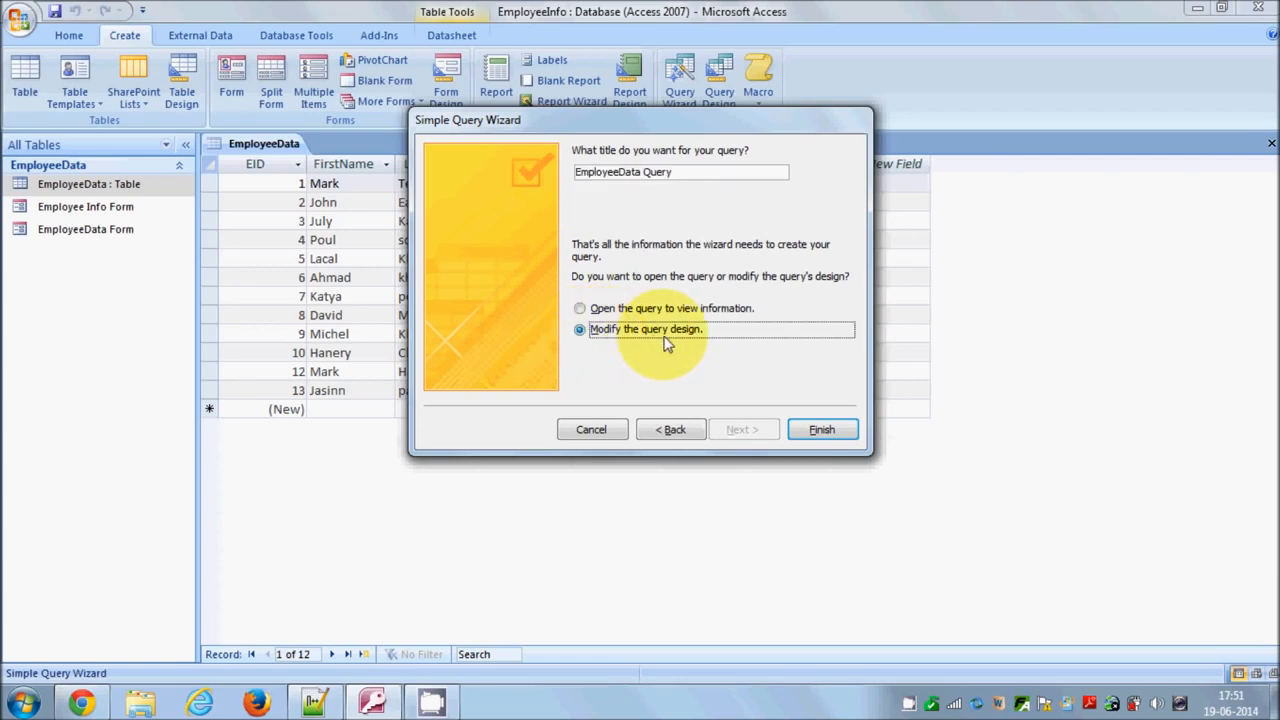
left_click(818, 431)
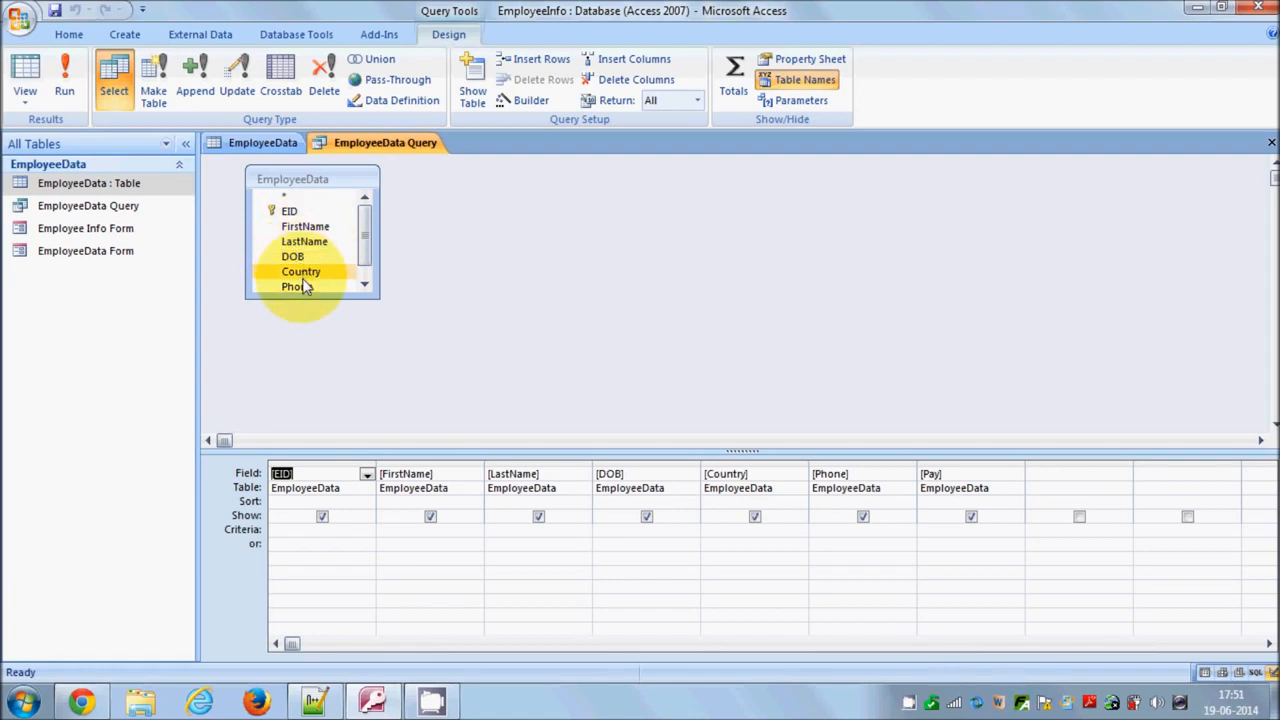
Enter M* as the FirstName criterion and run the query
mouse_move(366, 227)
left_mouse_down()
mouse_move(365, 254)
mouse_move(371, 209)
mouse_move(368, 237)
left_mouse_up()
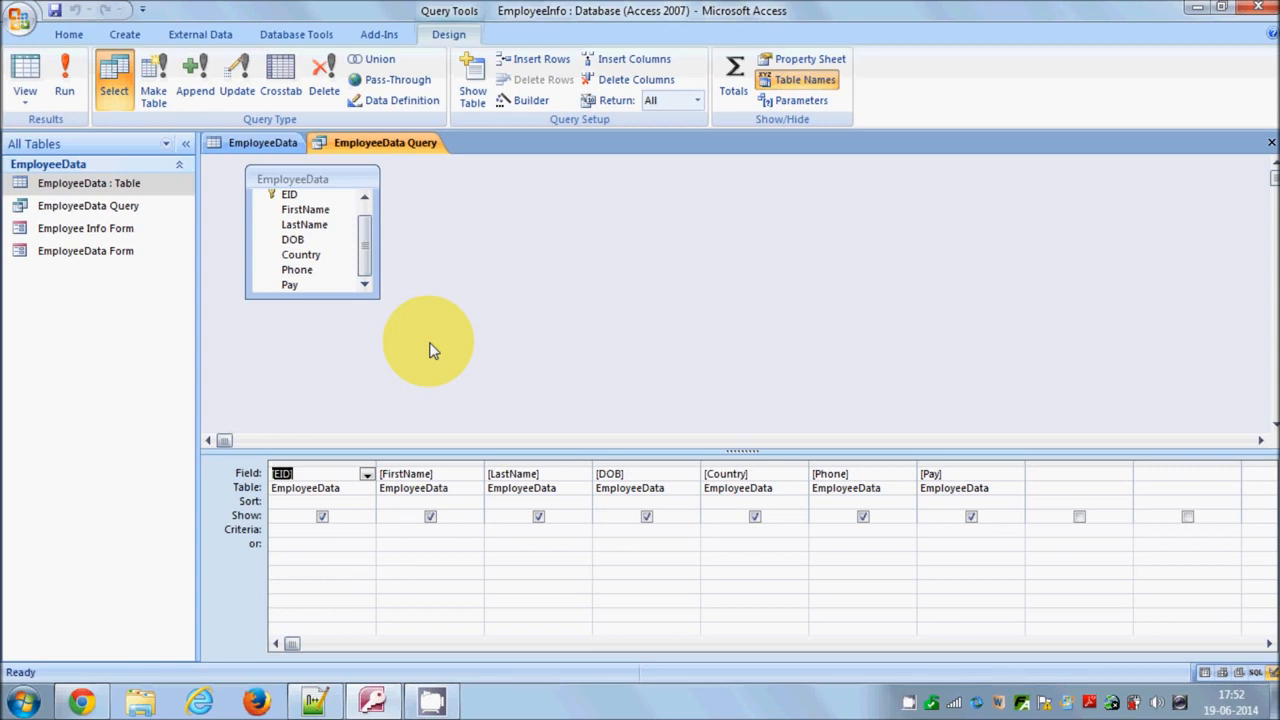
left_click(337, 547)
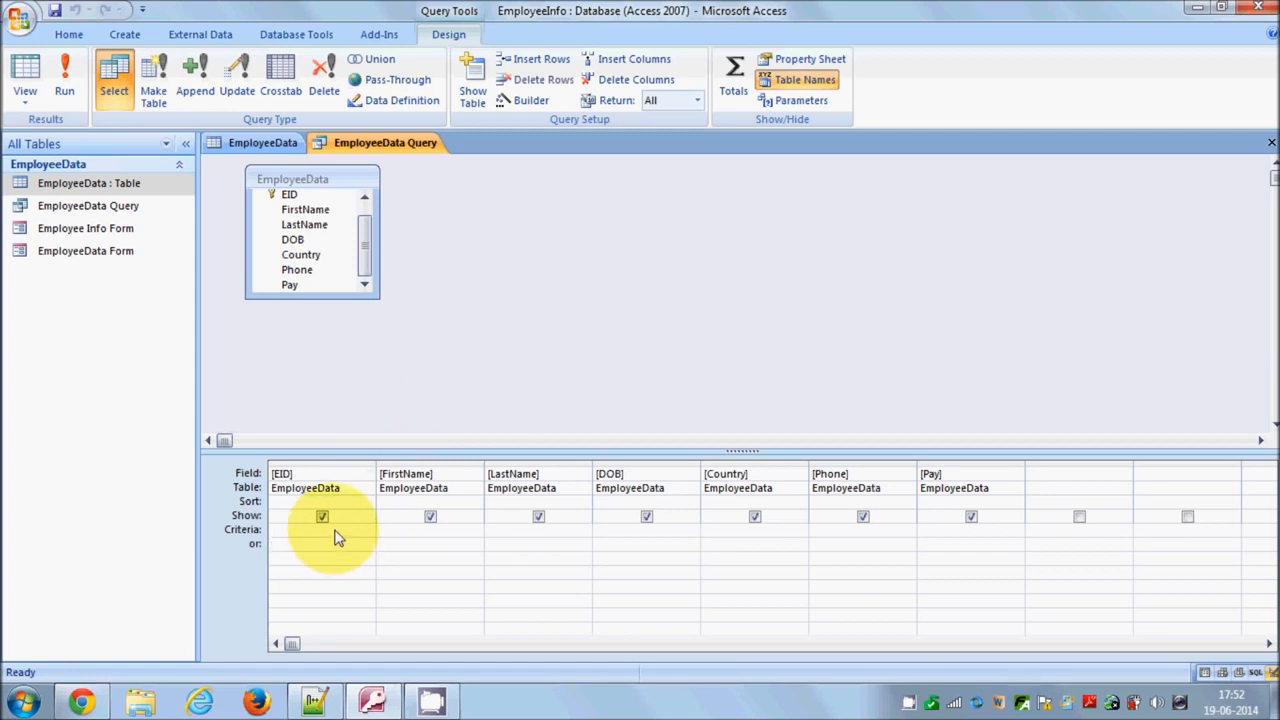
left_click(333, 530)
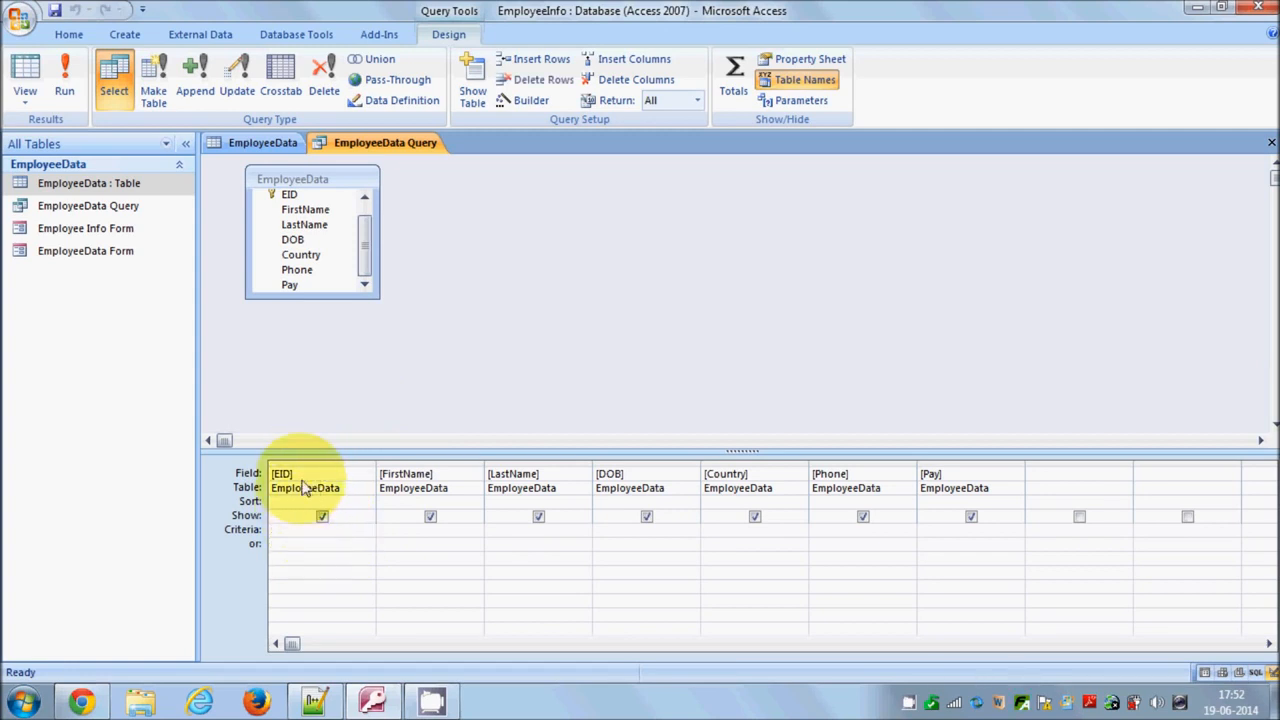
left_click(276, 532)
left_click(403, 535)
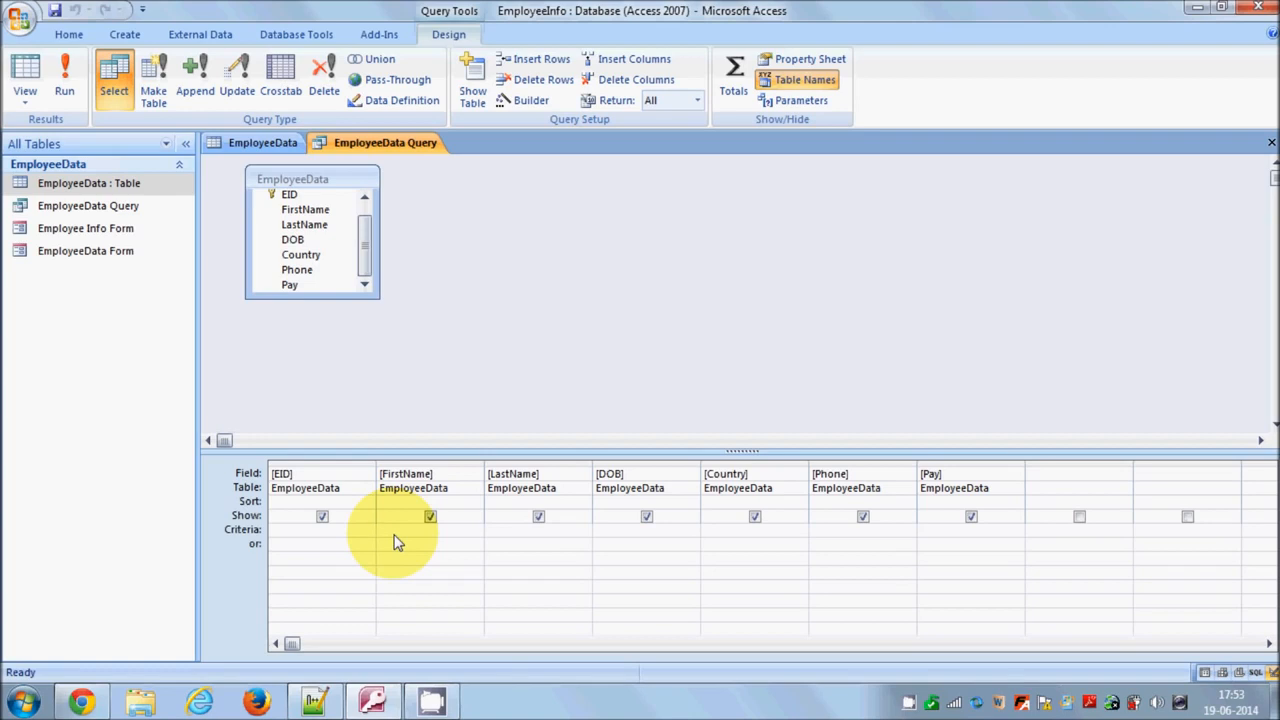
type("M*")
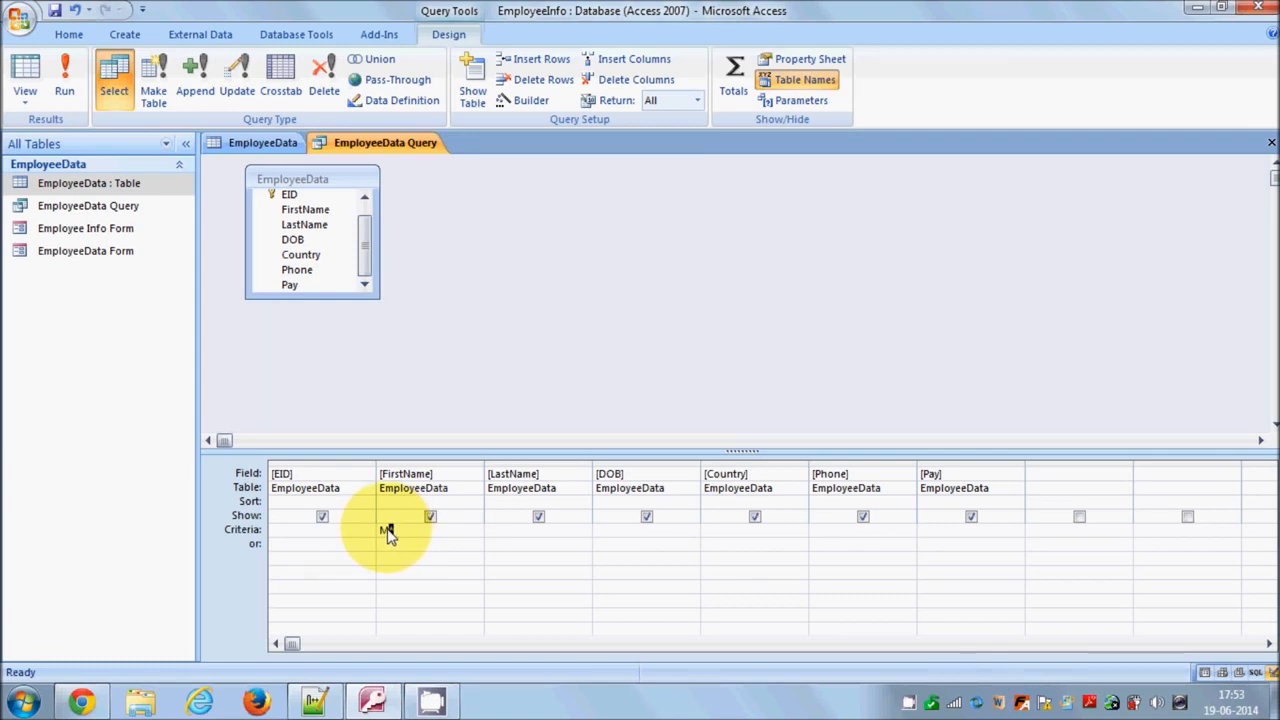
left_click_drag(387, 530, 379, 530)
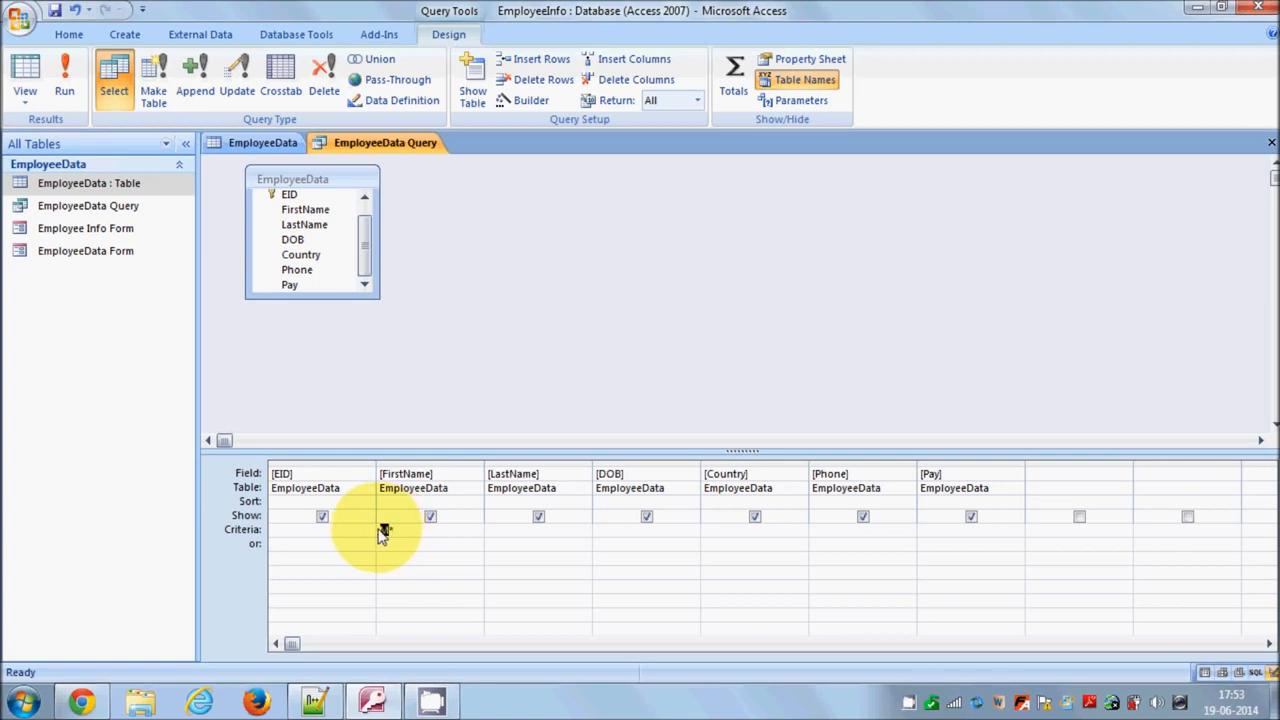
left_click(389, 536)
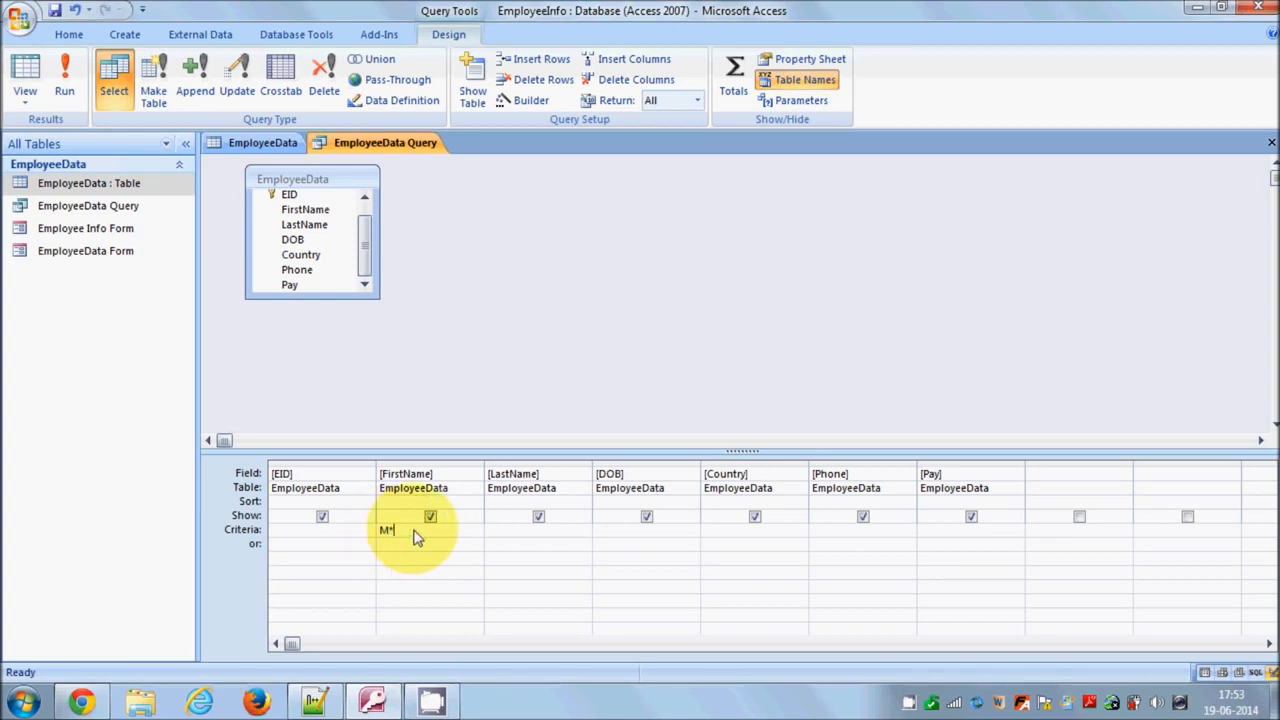
key("Tab")
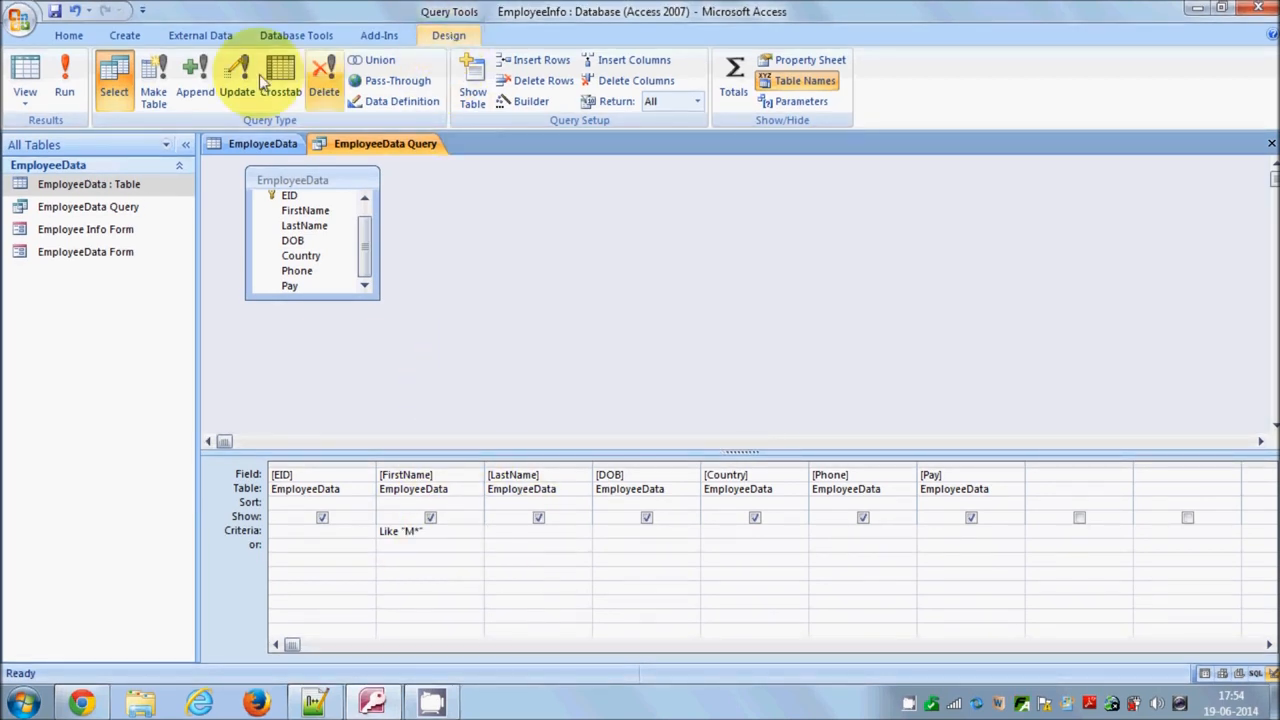
left_click(63, 80)
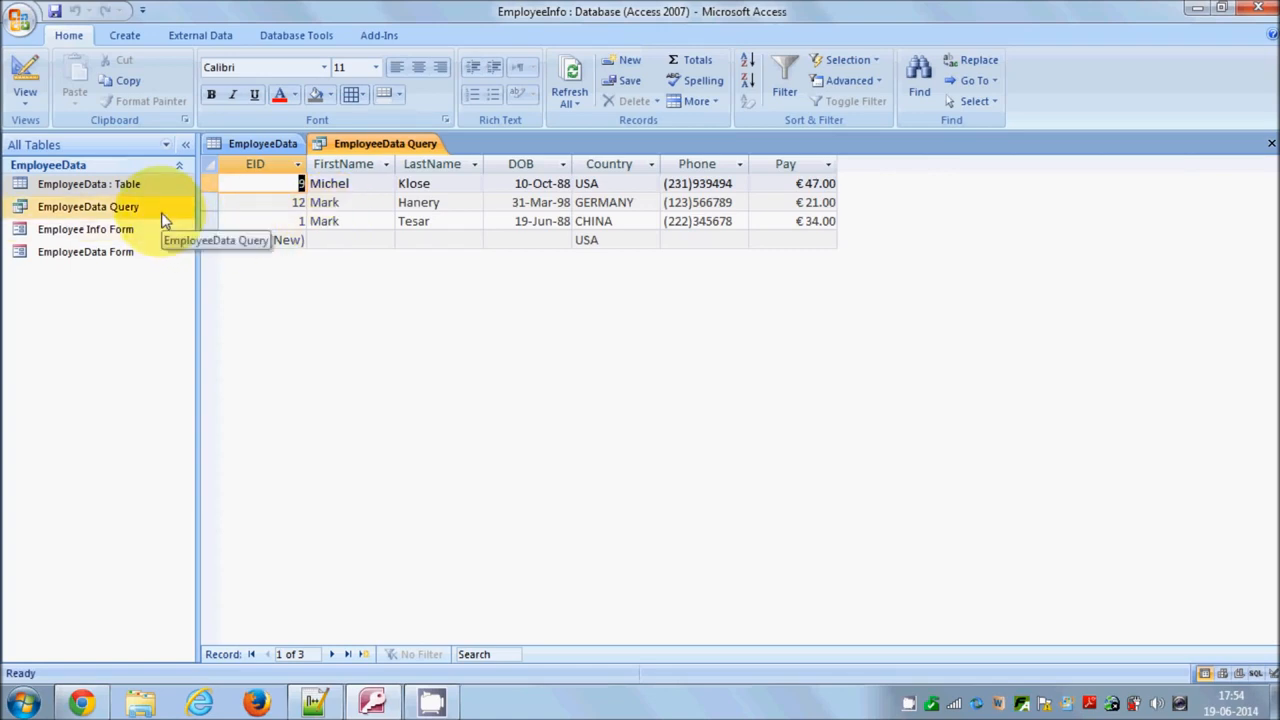
Save the current query as a new query object named Employee Name which starts from M
left_click(22, 24)
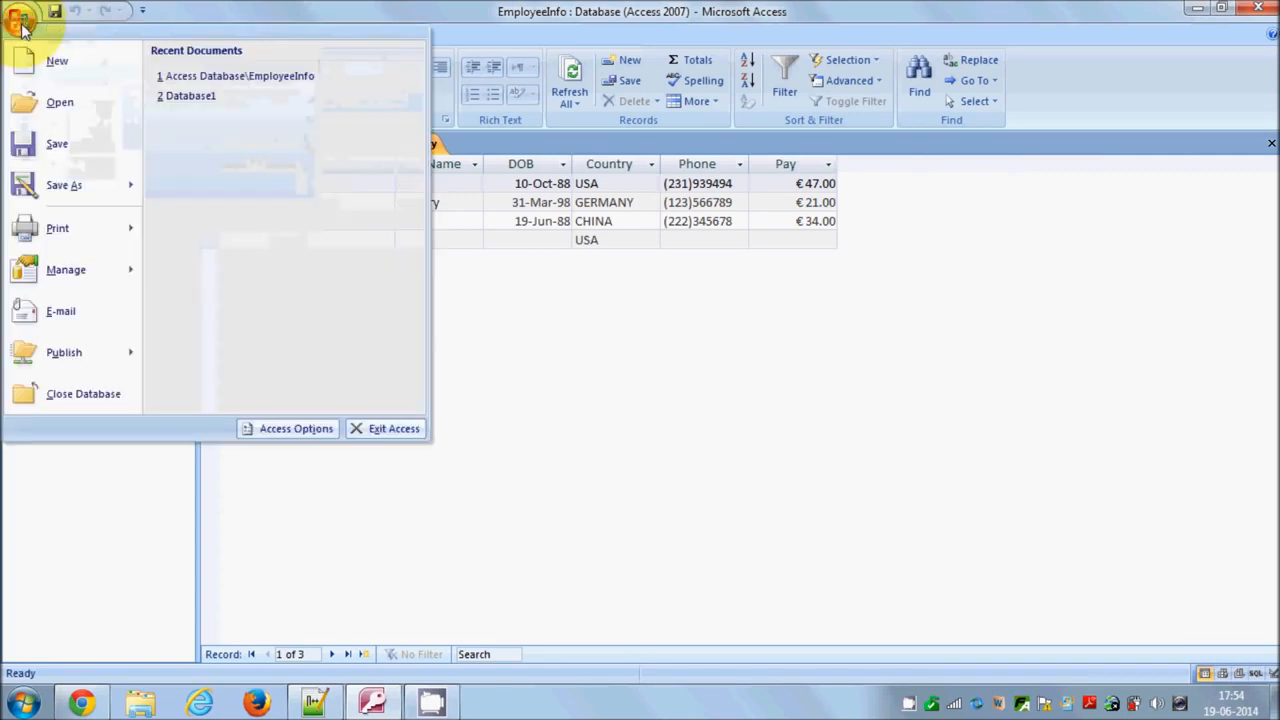
mouse_move(114, 180)
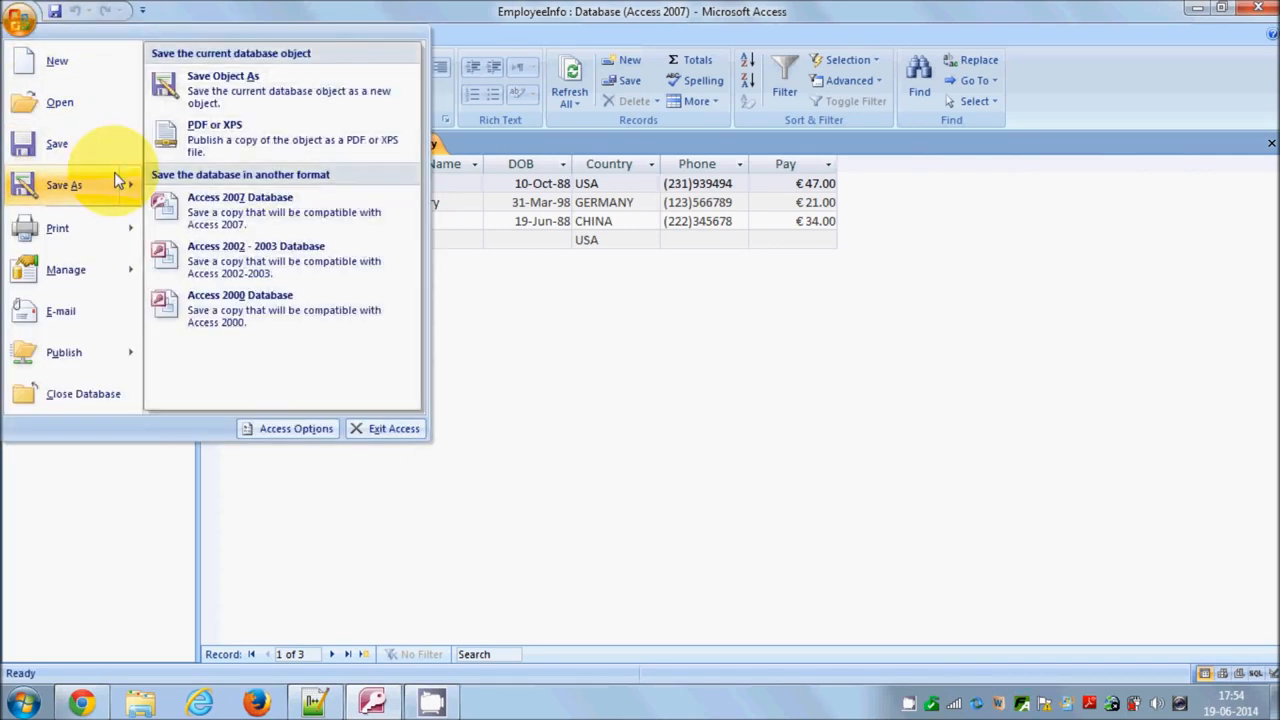
left_click(221, 92)
left_click(643, 231)
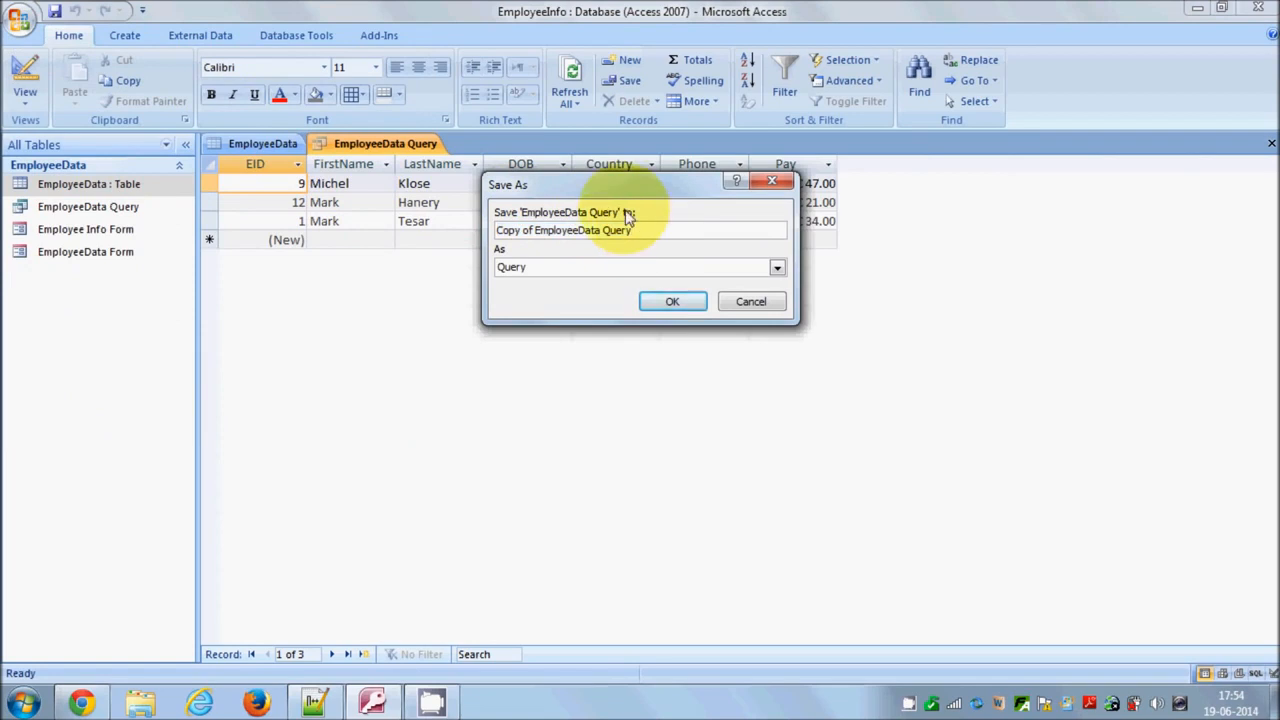
key("BackSpace")
key("BackSpace")
key("BackSpace")
key("BackSpace")
key("BackSpace")
key("BackSpace")
key("BackSpace")
key("BackSpace")
key("BackSpace")
key("BackSpace")
key("BackSpace")
key("BackSpace")
key("BackSpace")
key("BackSpace")
key("BackSpace")
key("BackSpace")
key("BackSpace")
key("BackSpace")
key("BackSpace")
key("BackSpace")
type("E")
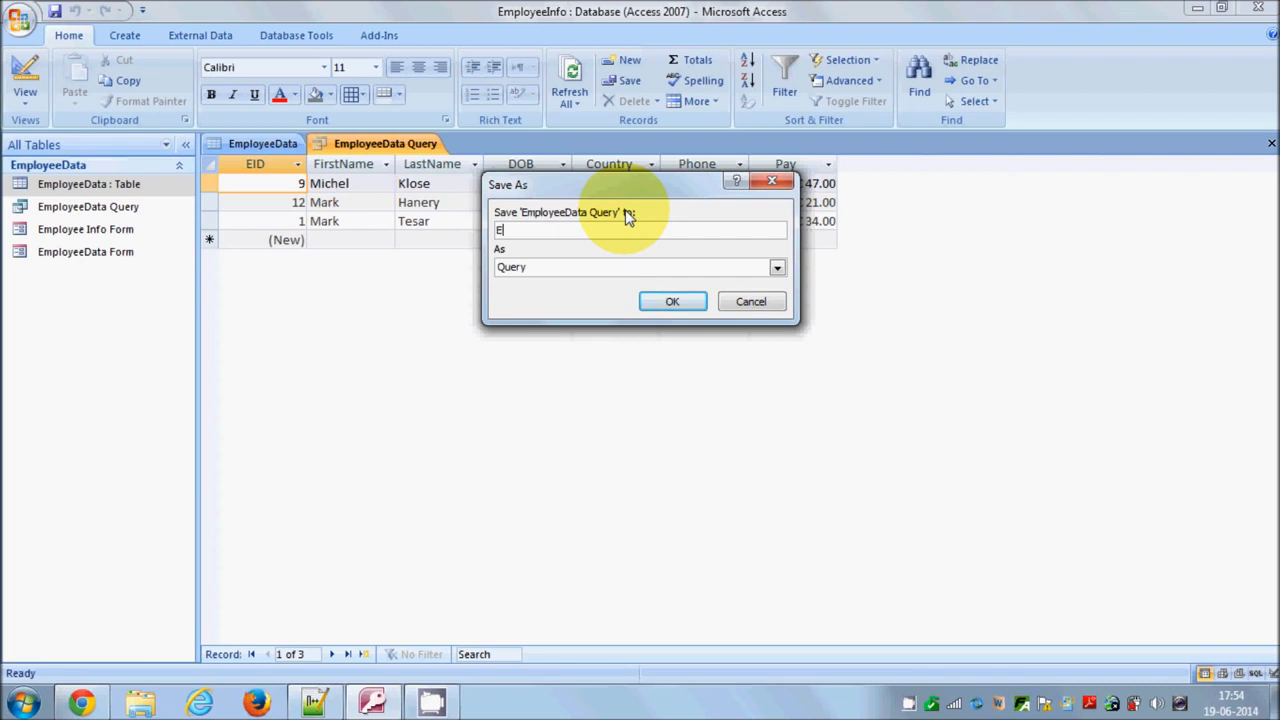
type("m")
type("p")
type("l")
type("o")
type("yee ")
type("Nd")
key("BackSpace")
type("ame which starts from M")
left_click(671, 299)
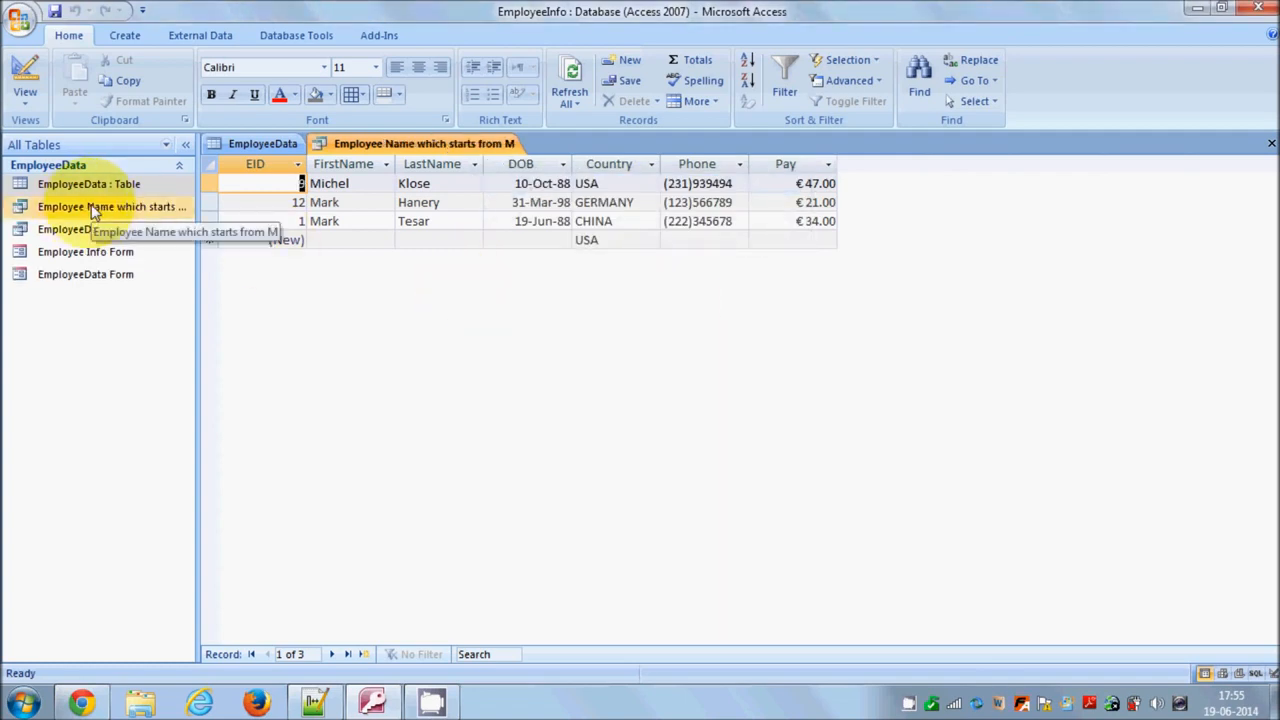
Open EmployeeData Query in Design View and enlarge its table field list
left_click(178, 210)
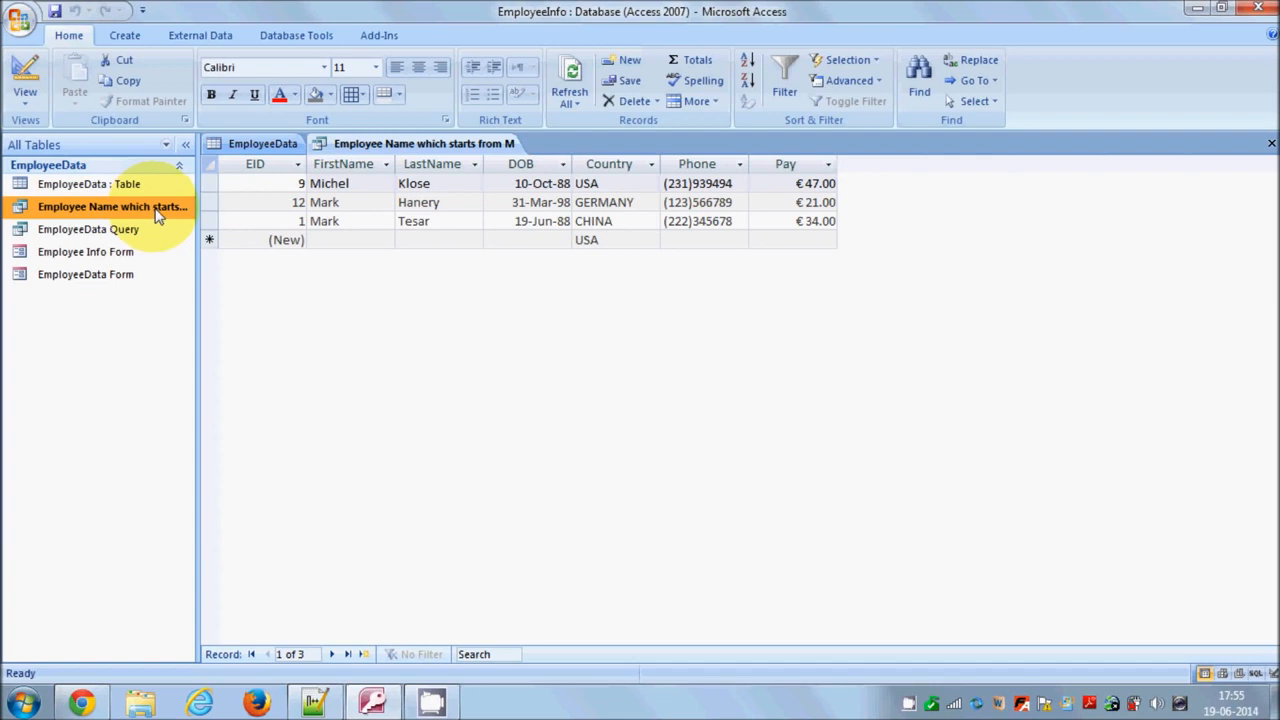
left_click(146, 230)
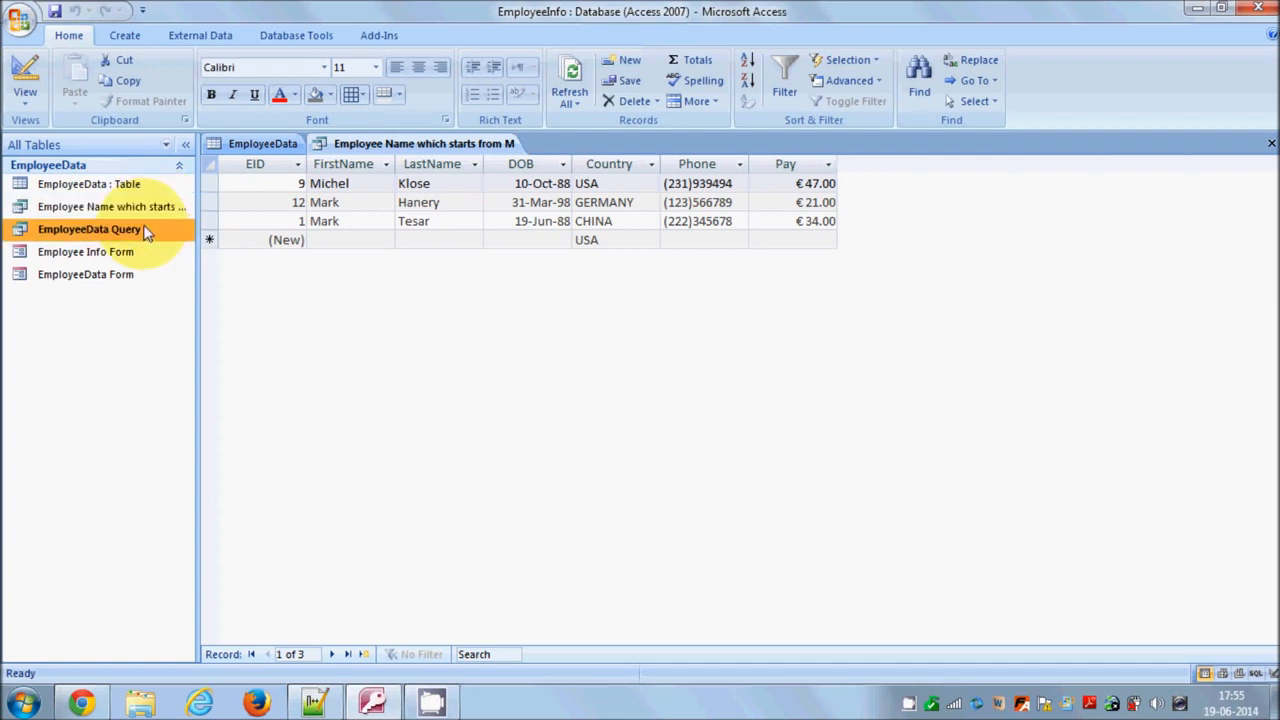
right_click(146, 231)
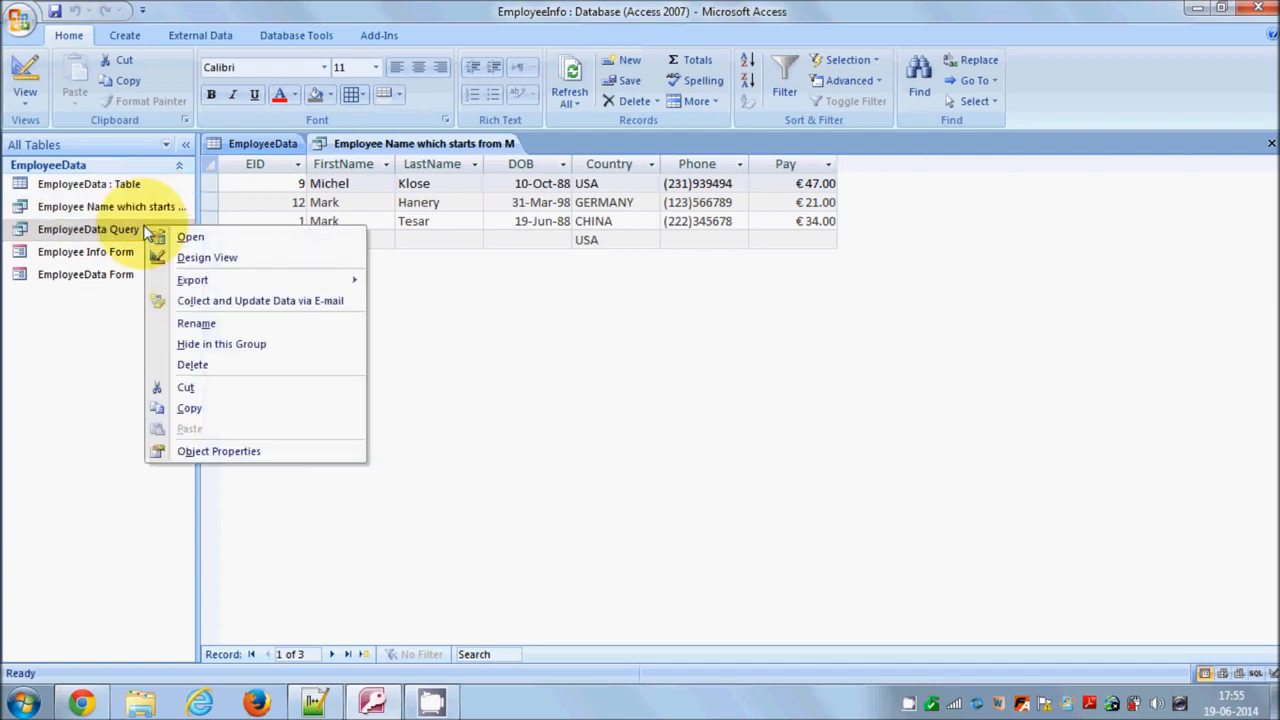
left_click(178, 258)
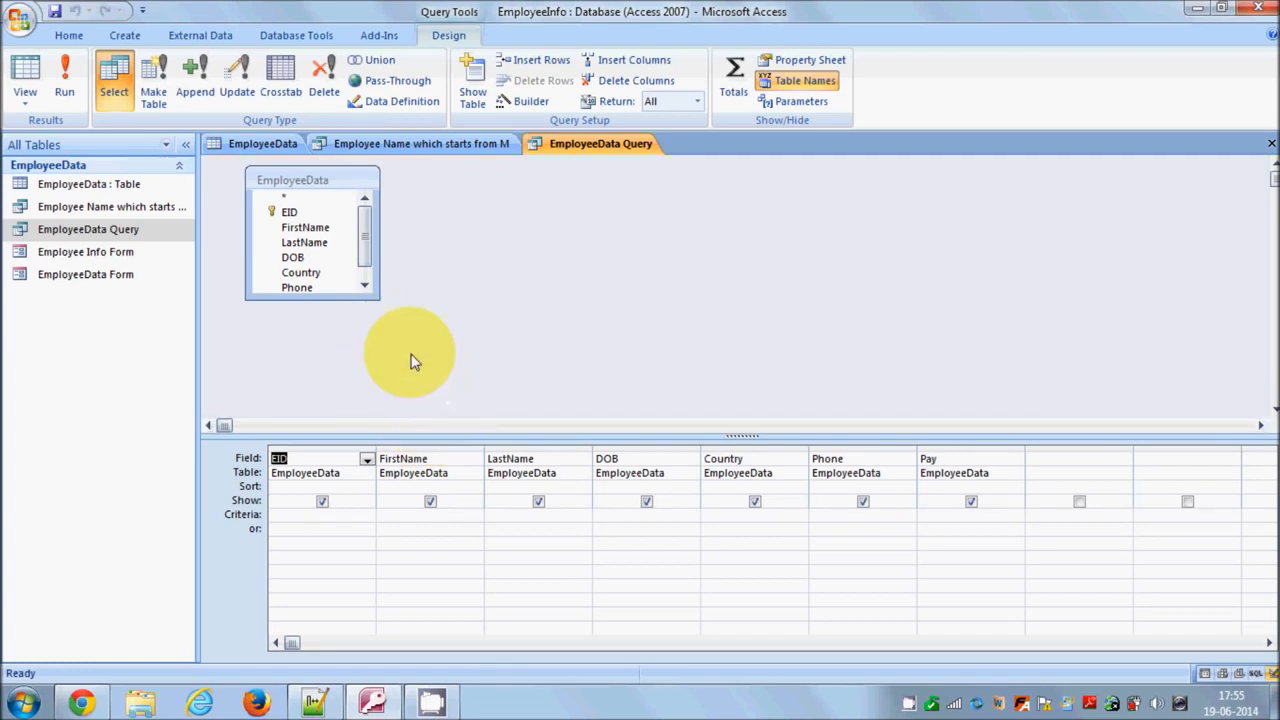
left_click_drag(379, 299, 376, 334)
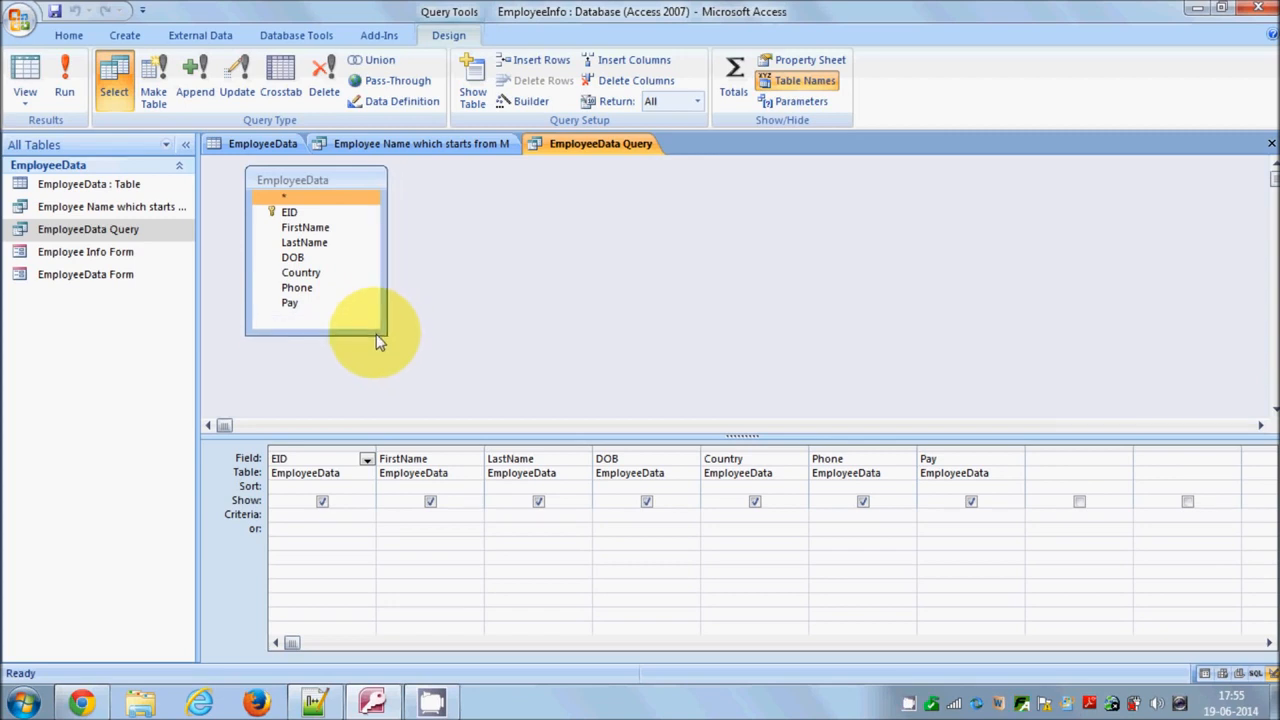
left_click(307, 312)
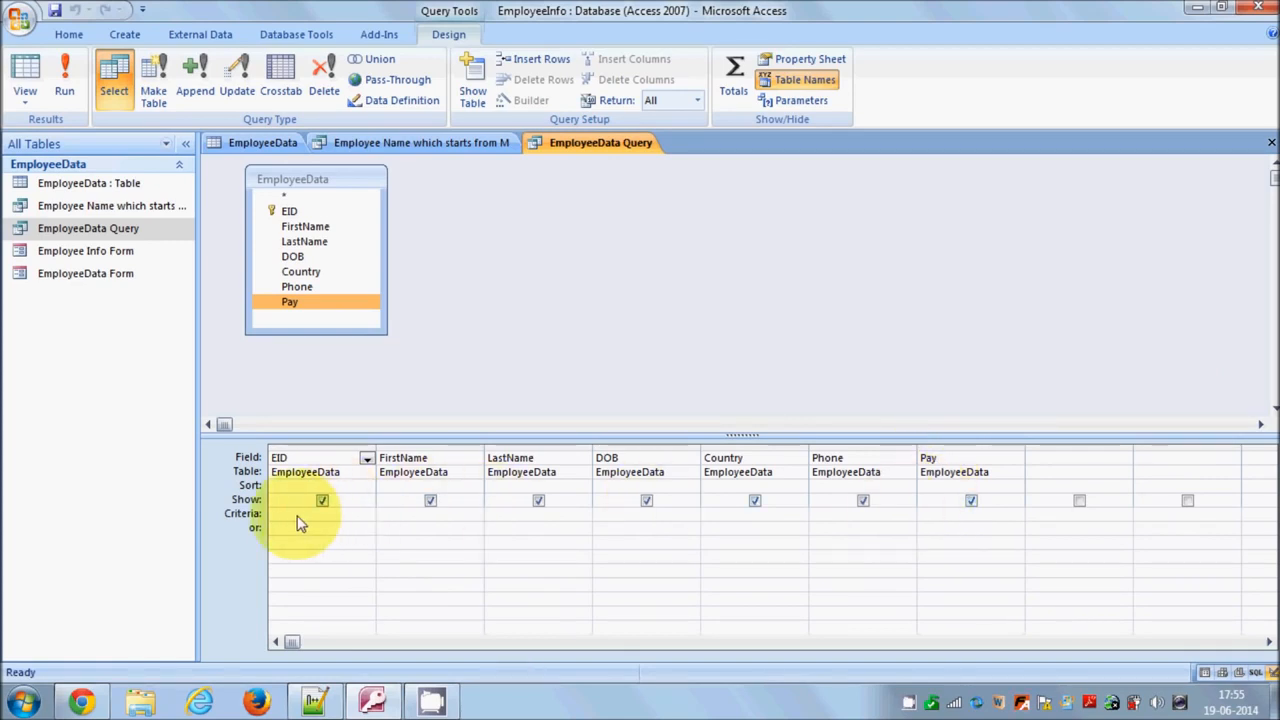
Enter >=30 as the Pay criterion and run the query
left_click(957, 523)
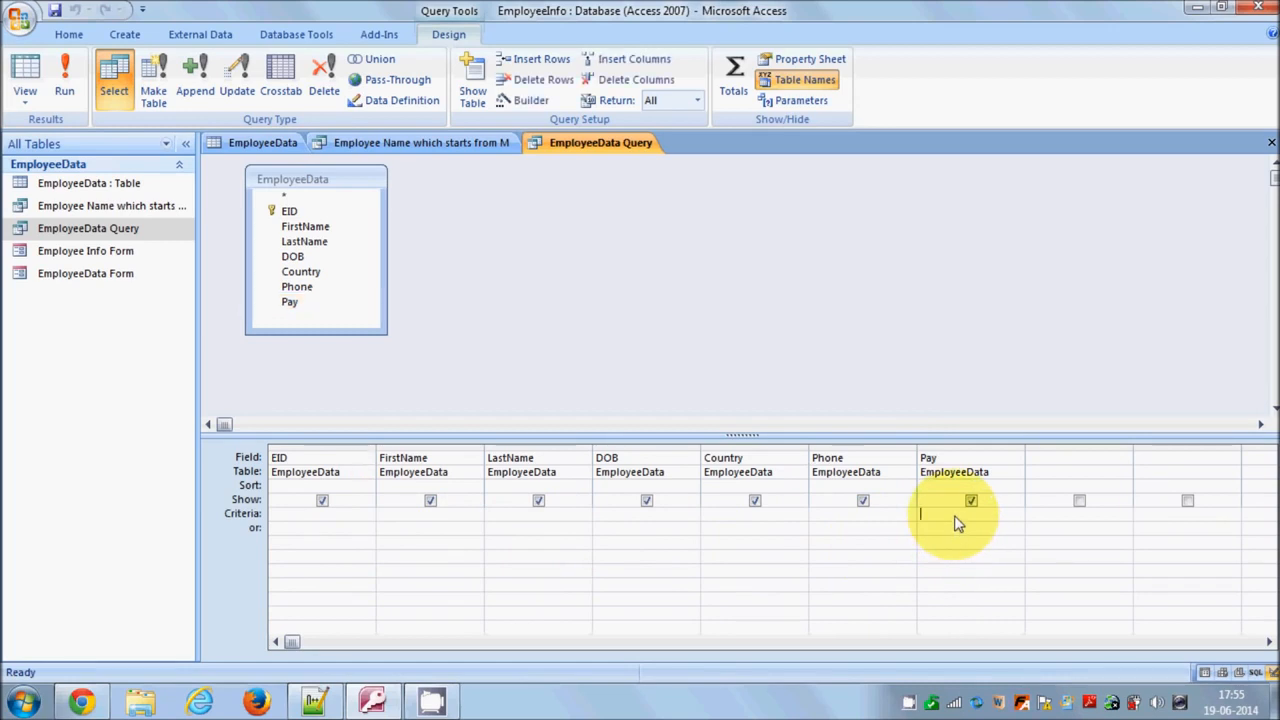
type(">=30")
key("Tab")
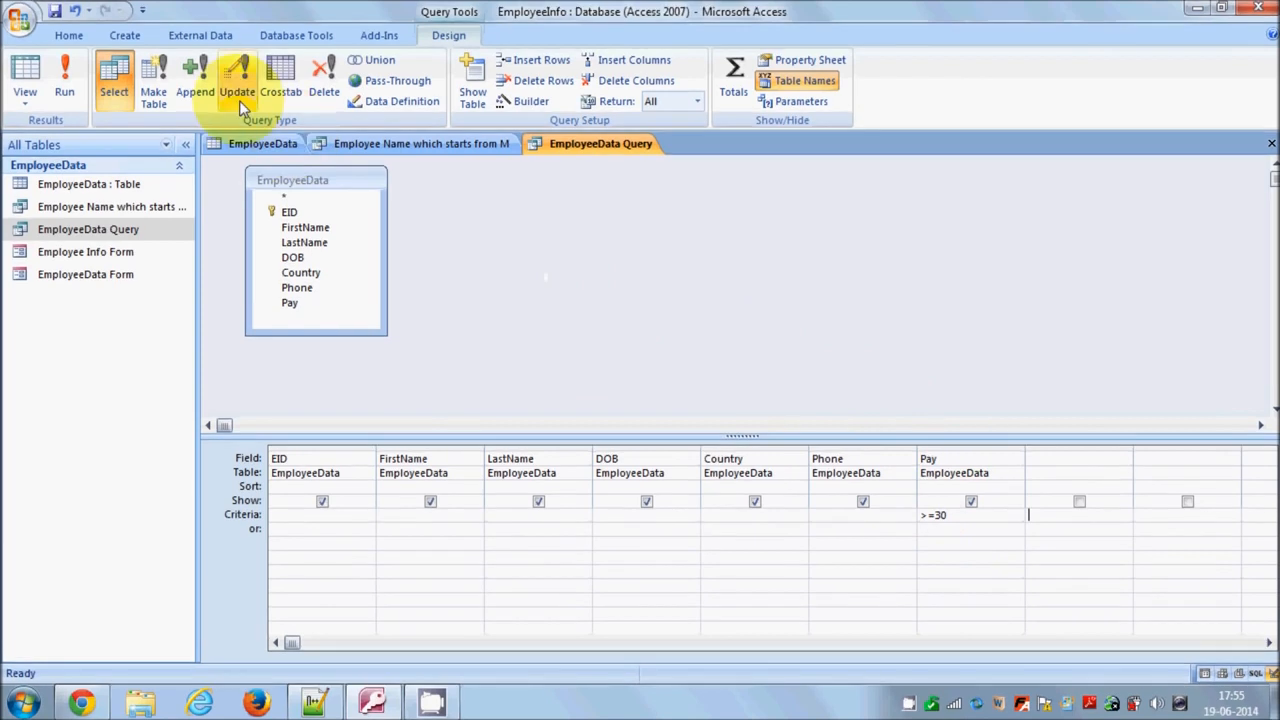
left_click(64, 88)
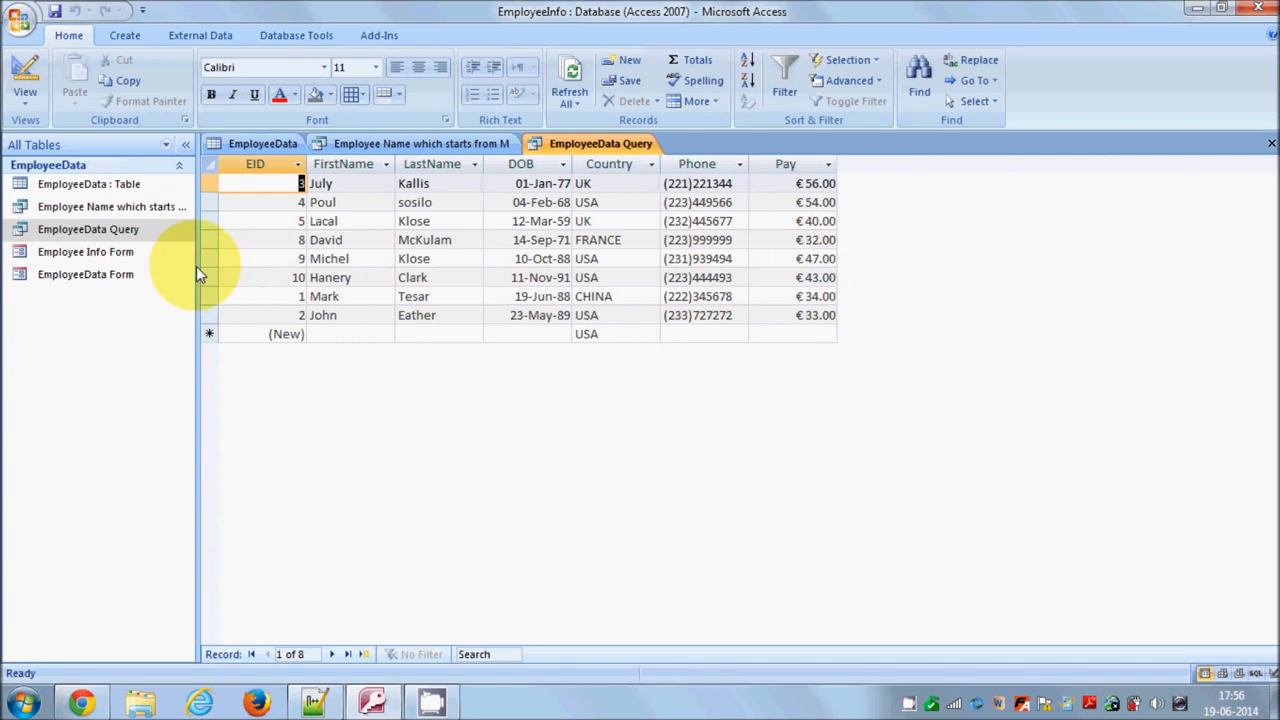
Switch the query to Design View and back to Datasheet View
left_click(25, 78)
left_click(942, 516)
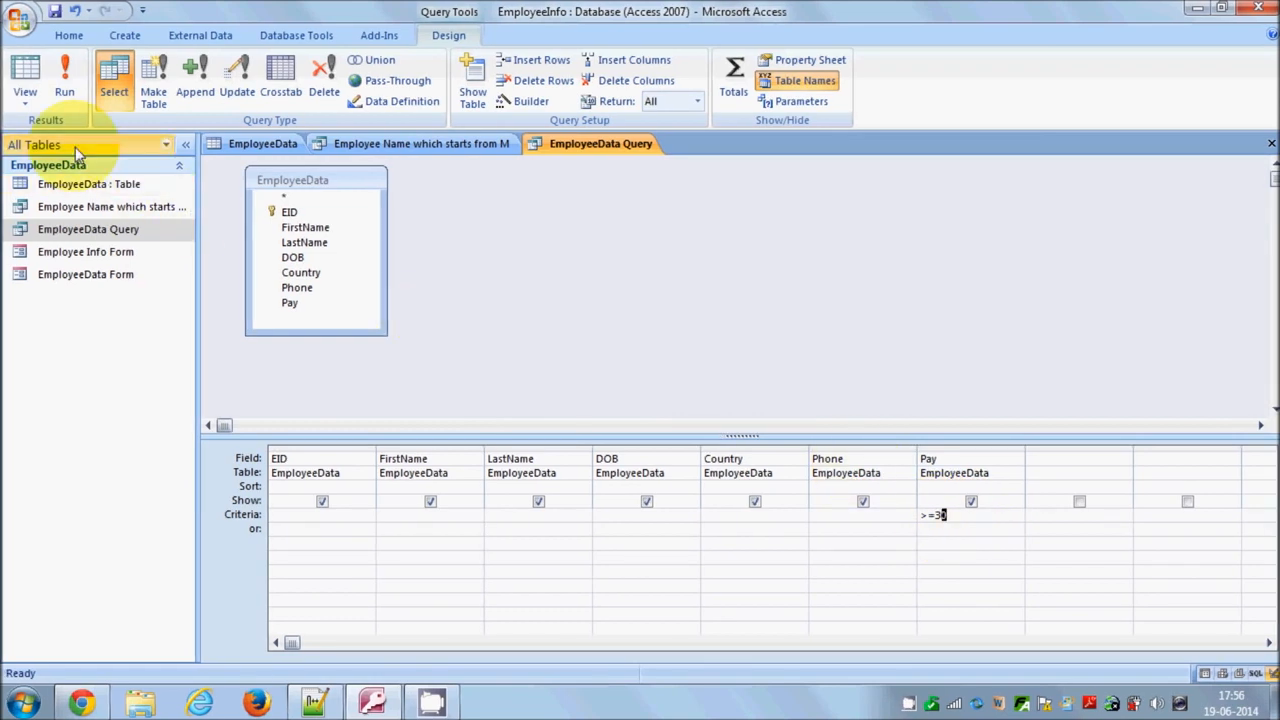
left_click(33, 102)
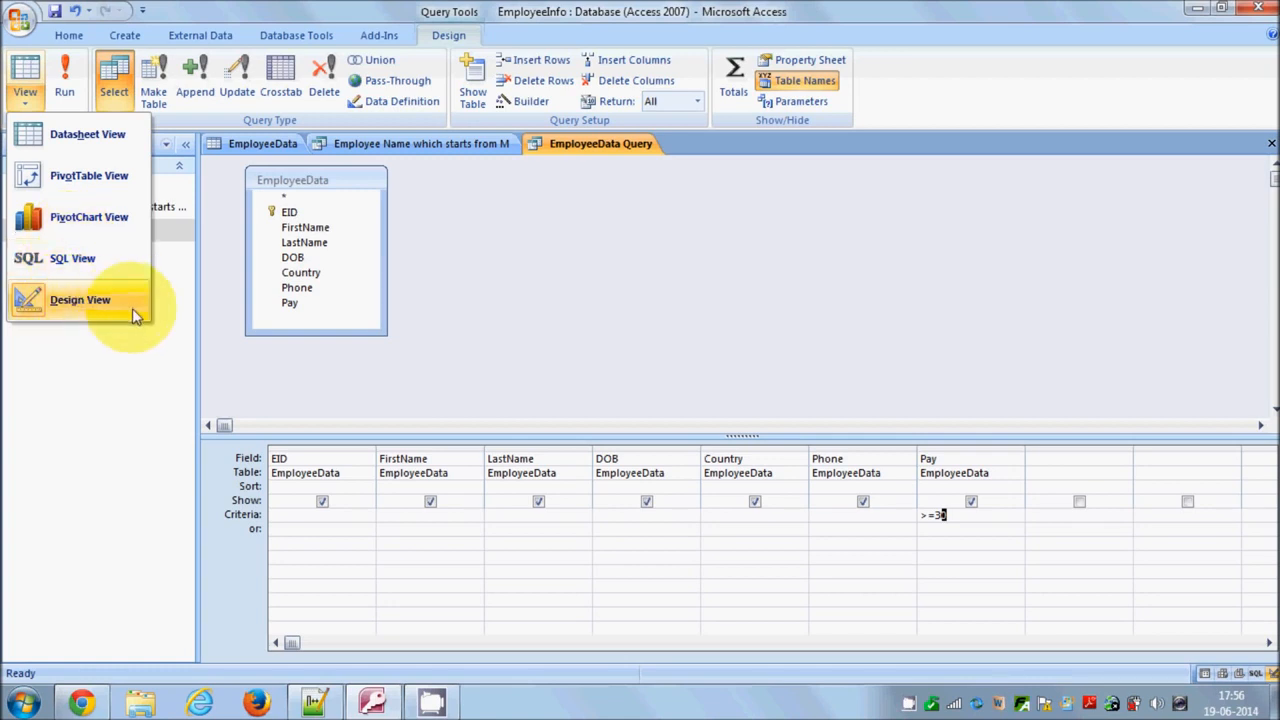
left_click(84, 140)
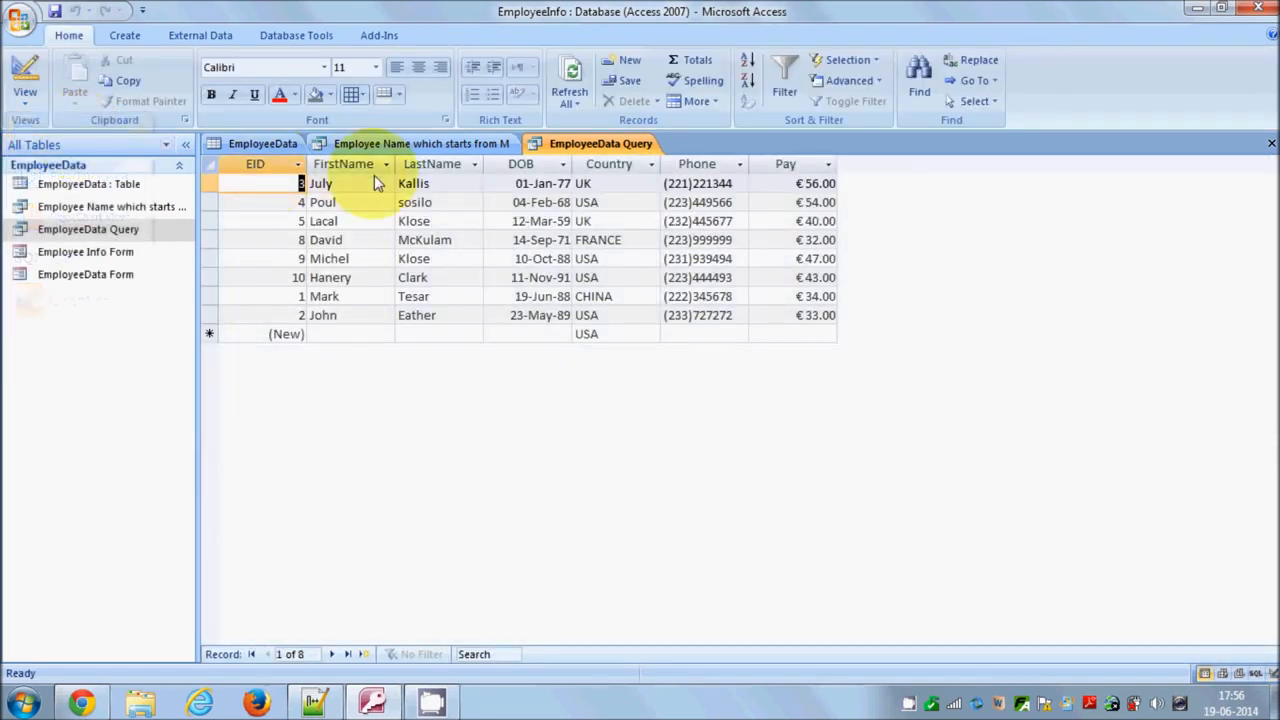
Switch the query to SQL View and select its SQL statement to examine it
left_click(25, 100)
left_click(40, 297)
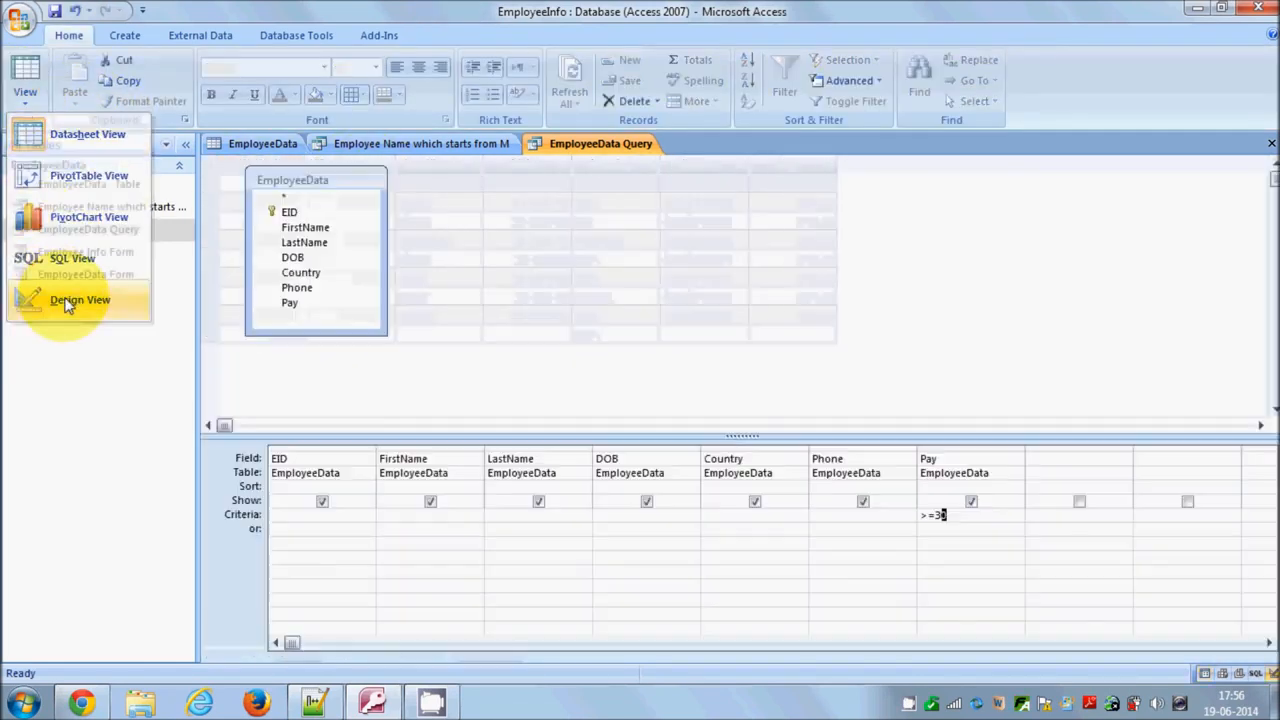
left_click(27, 104)
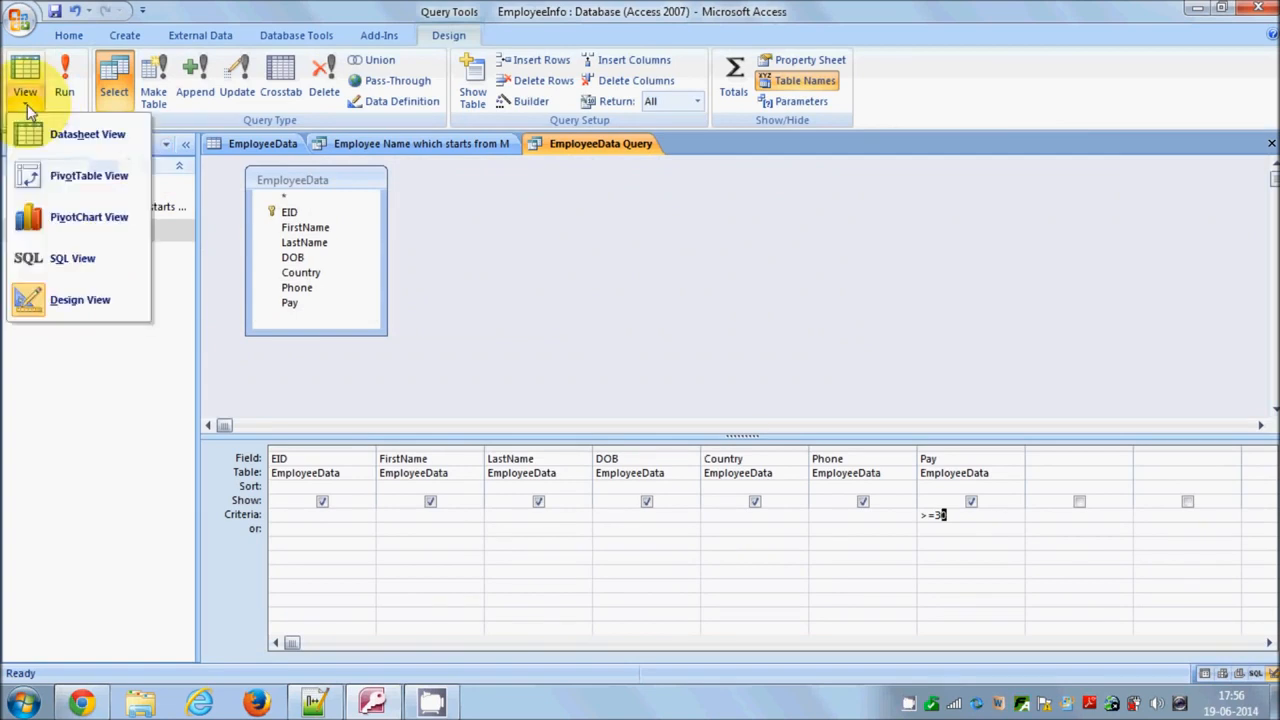
left_click(68, 263)
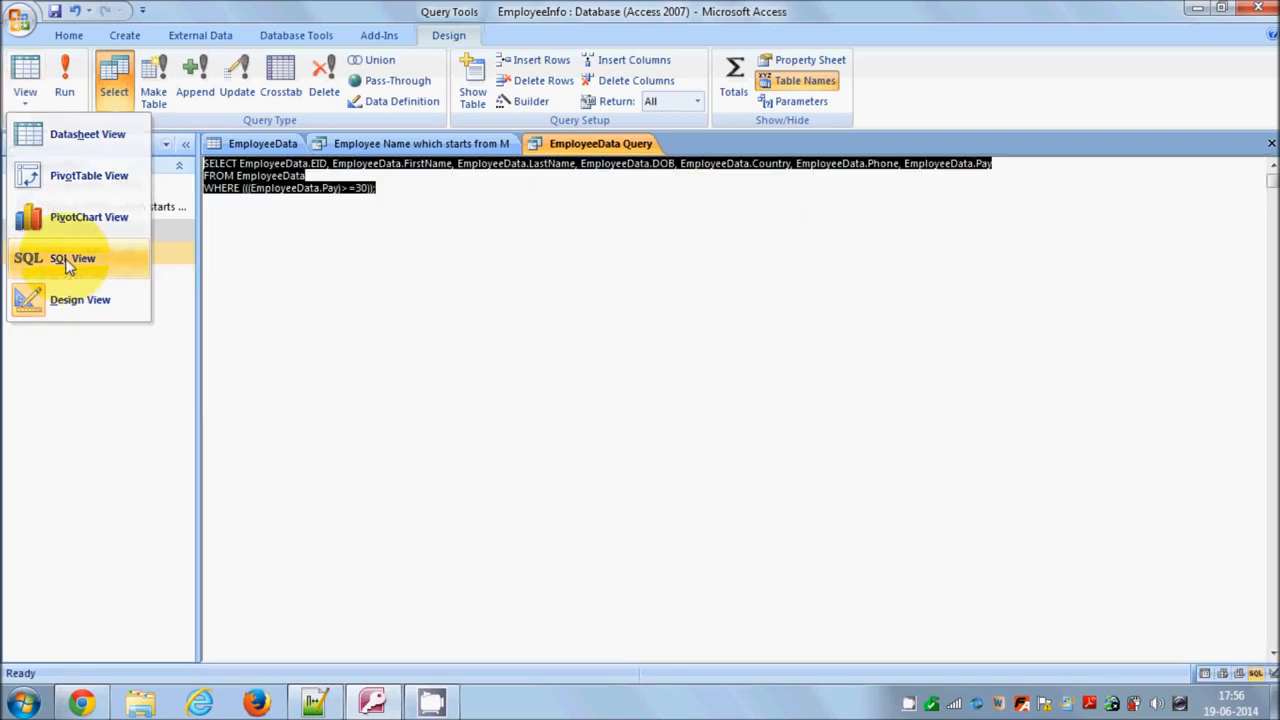
left_click(395, 210)
left_click_drag(377, 189, 199, 170)
left_click(382, 193)
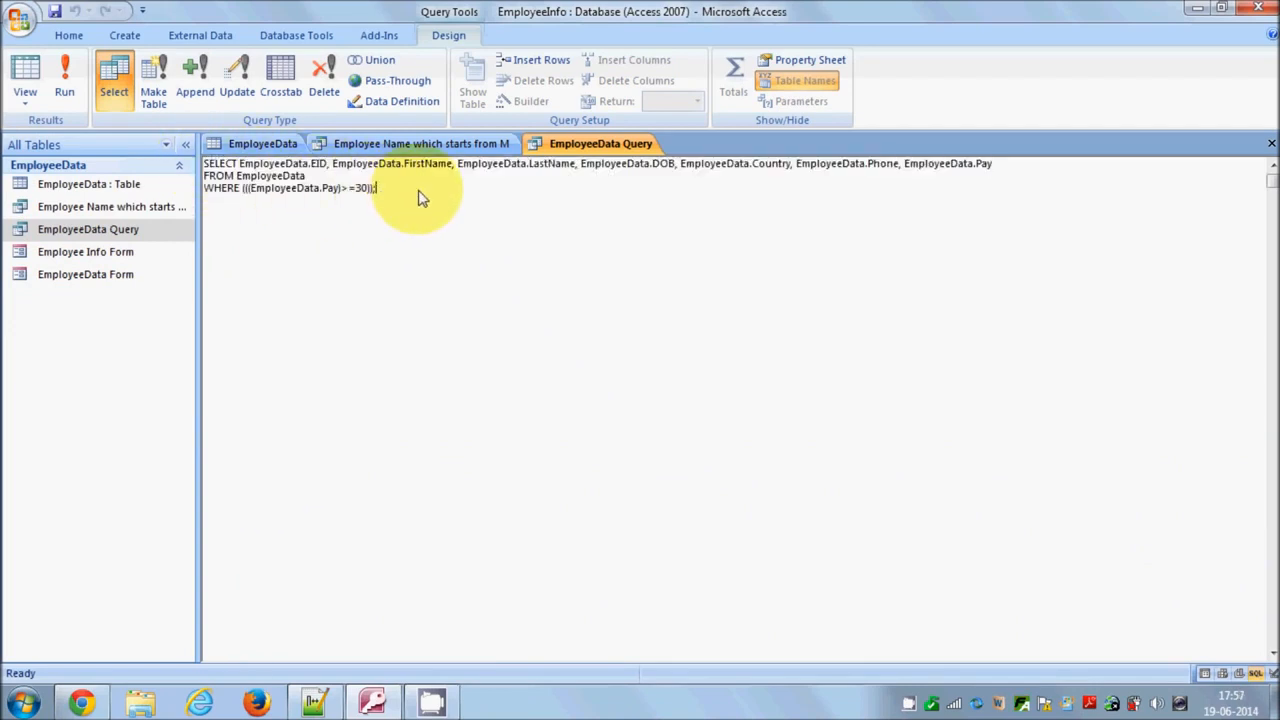
left_click_drag(420, 198, 193, 165)
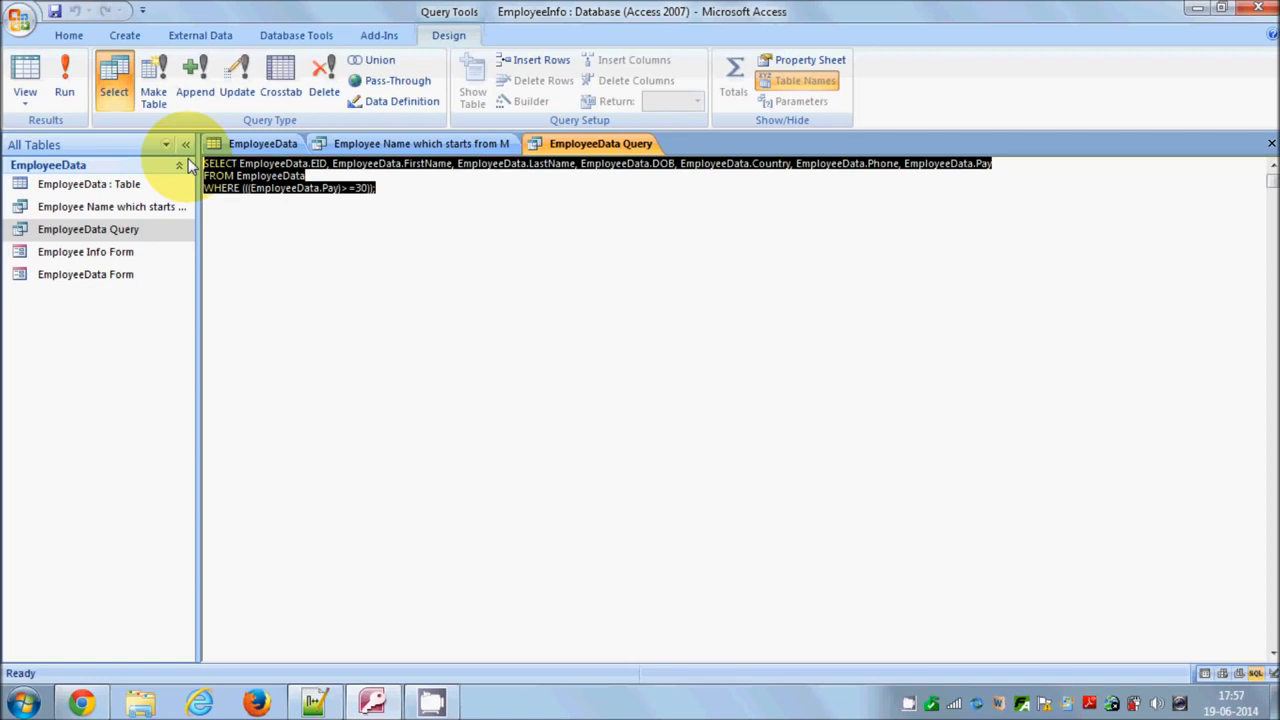
left_click(390, 197)
left_click_drag(391, 191, 165, 160)
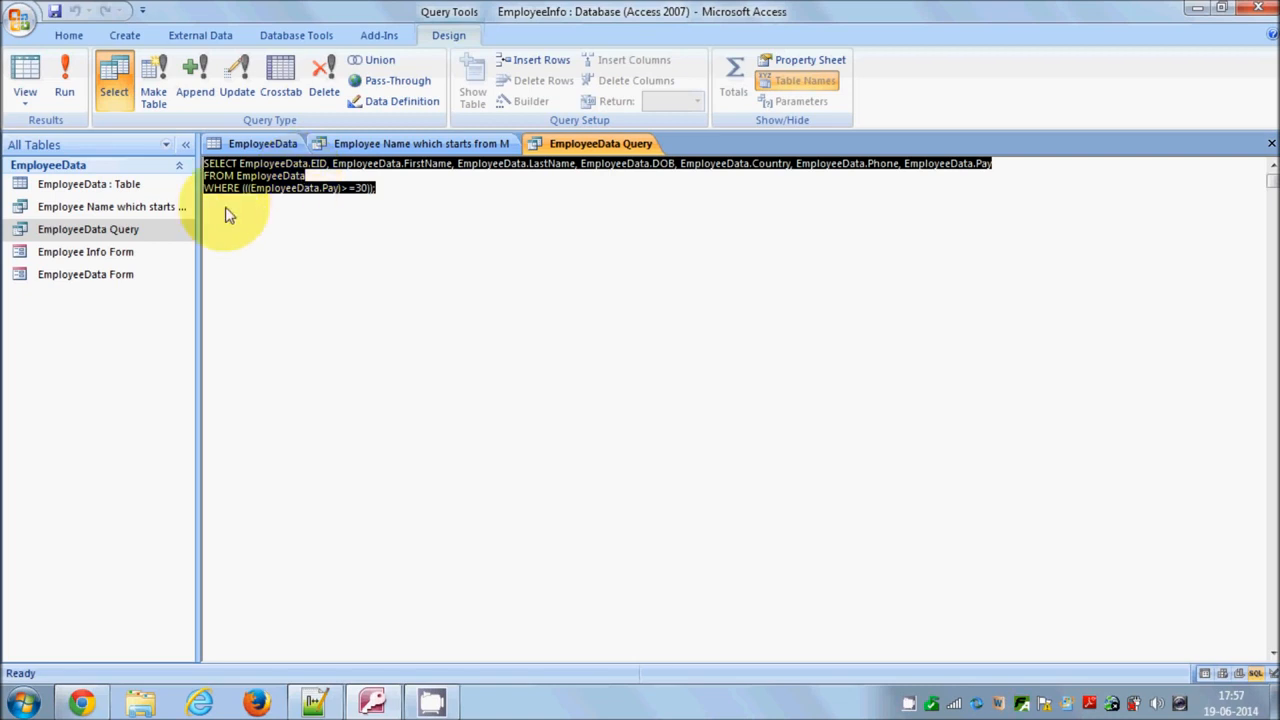
Show the query results in Datasheet View, then return to SQL View
left_click(25, 80)
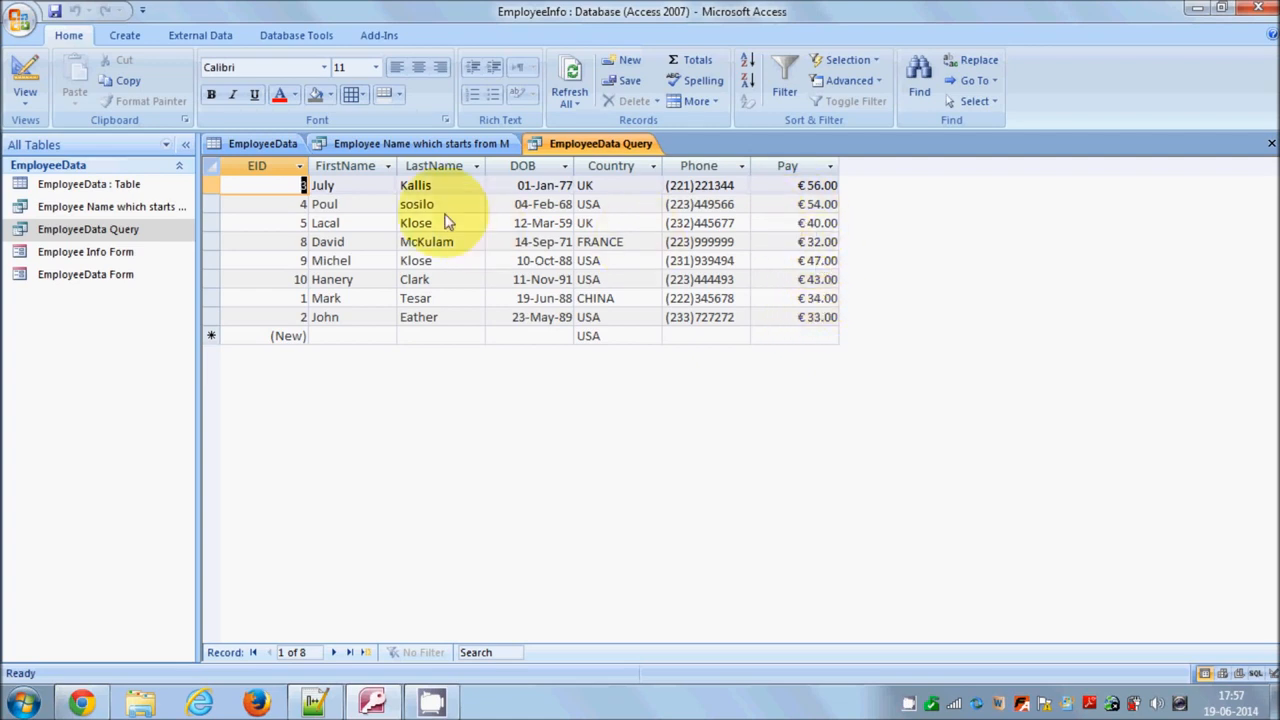
left_click(28, 96)
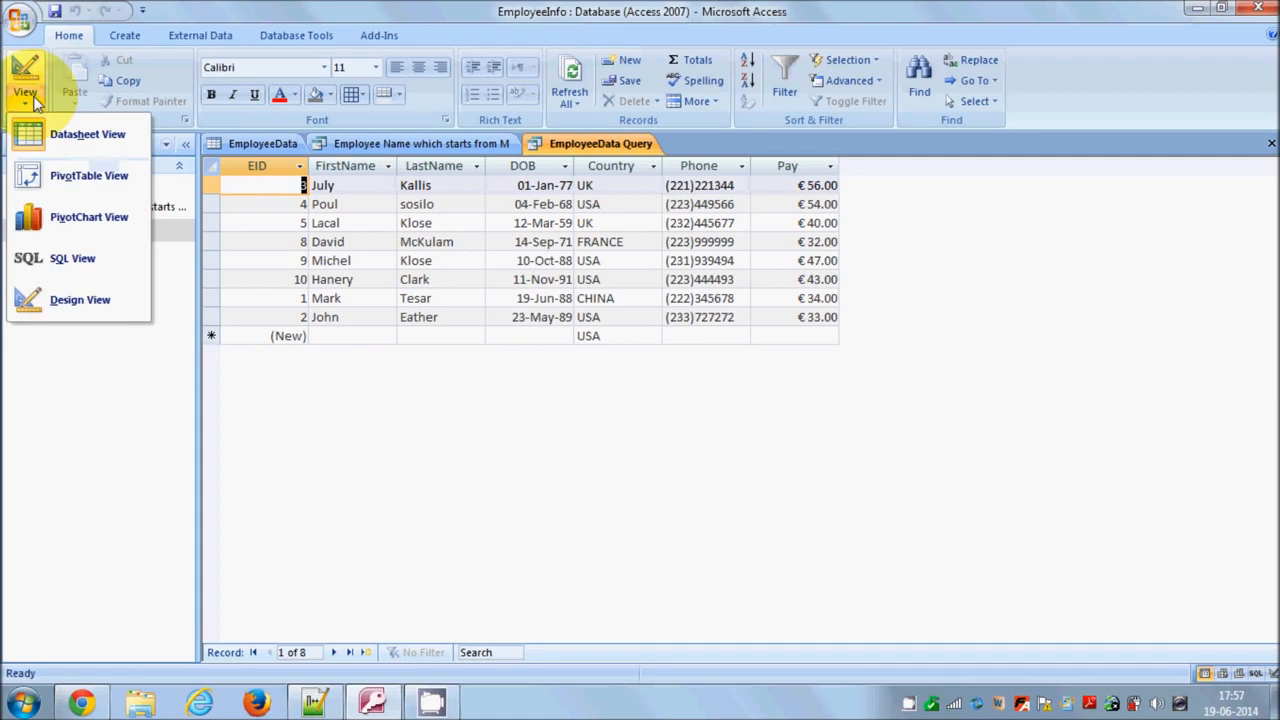
left_click(78, 268)
Highlight the SELECT, FROM and WHERE lines of the SQL statement to examine them
left_click_drag(395, 207, 185, 165)
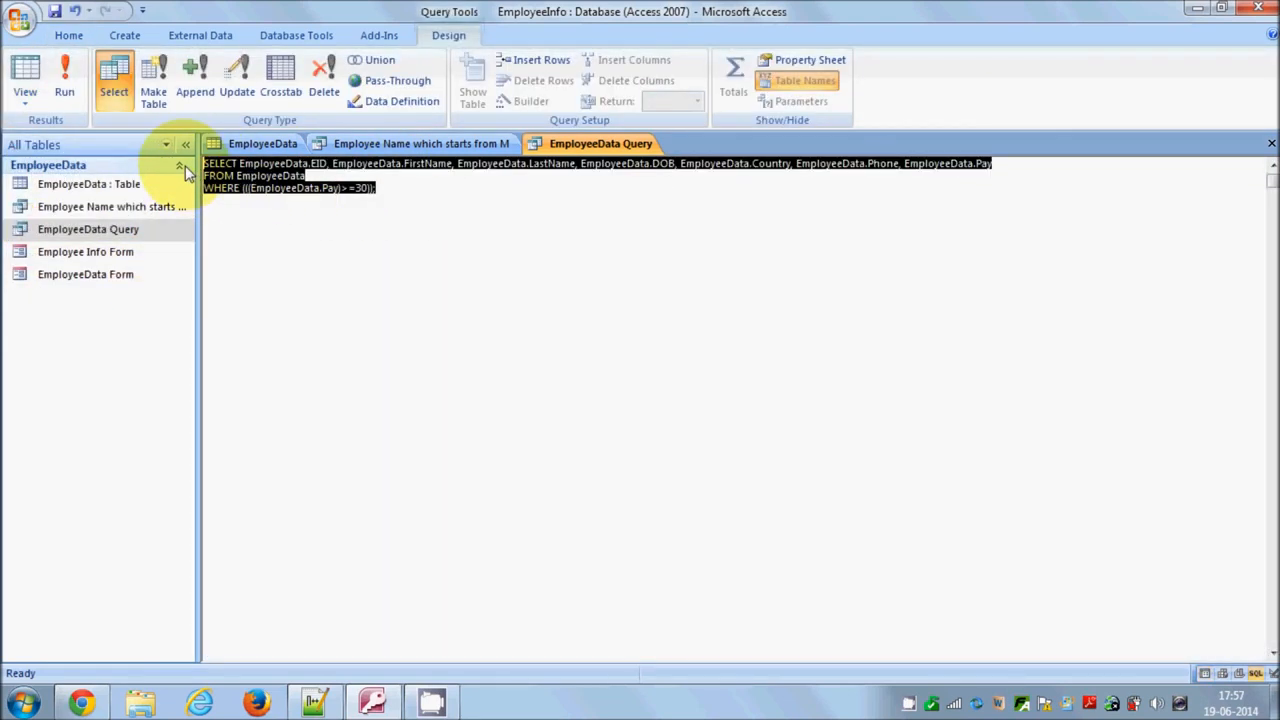
left_click(385, 195)
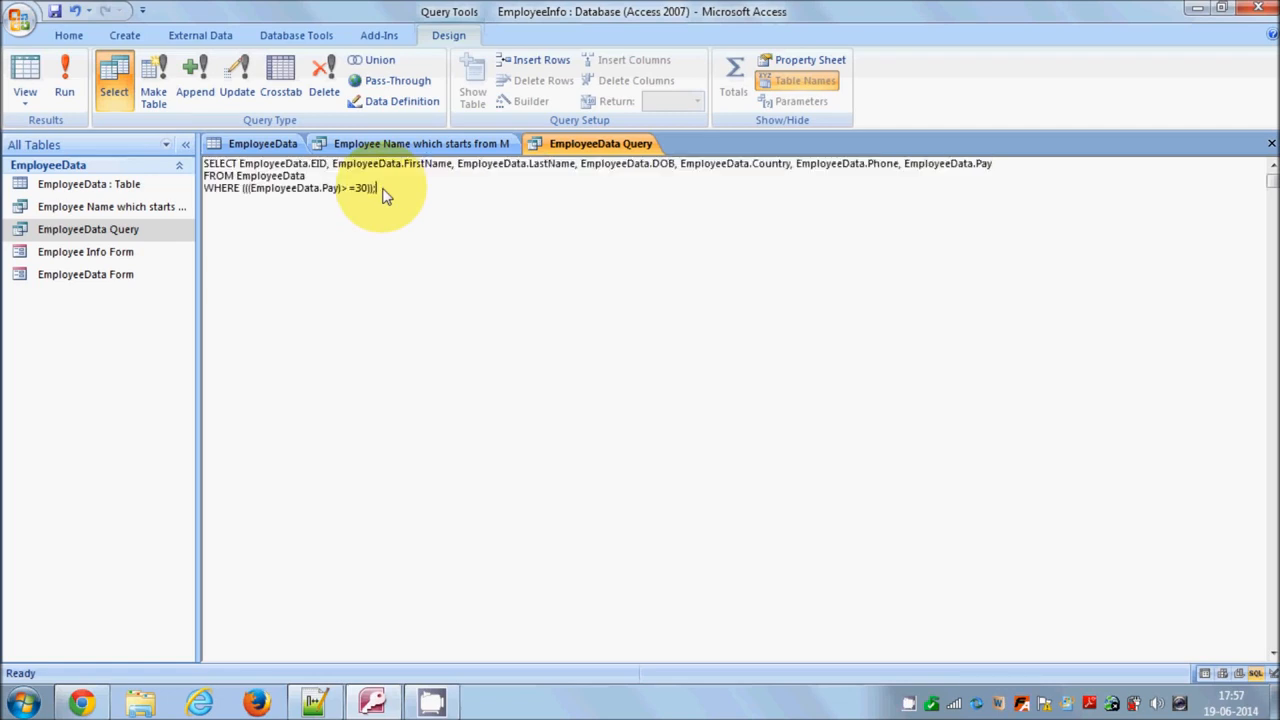
left_click_drag(408, 194, 195, 163)
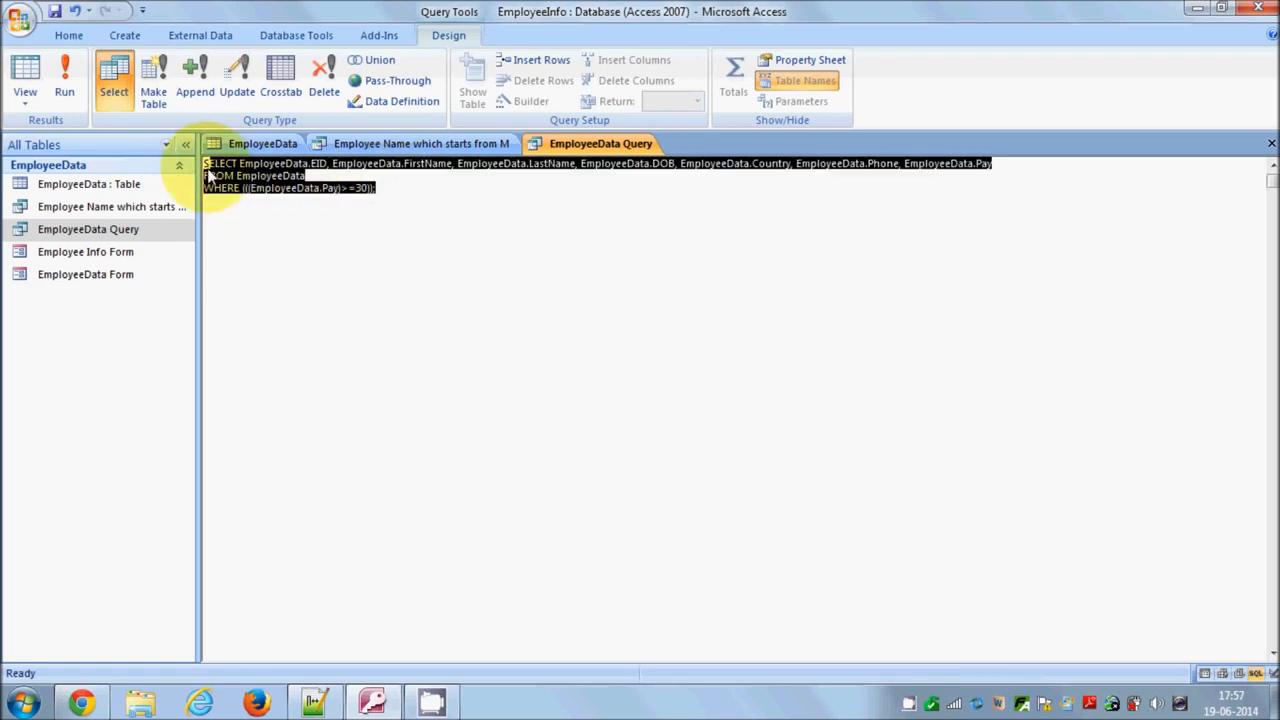
left_click(386, 195)
left_click_drag(400, 191, 197, 167)
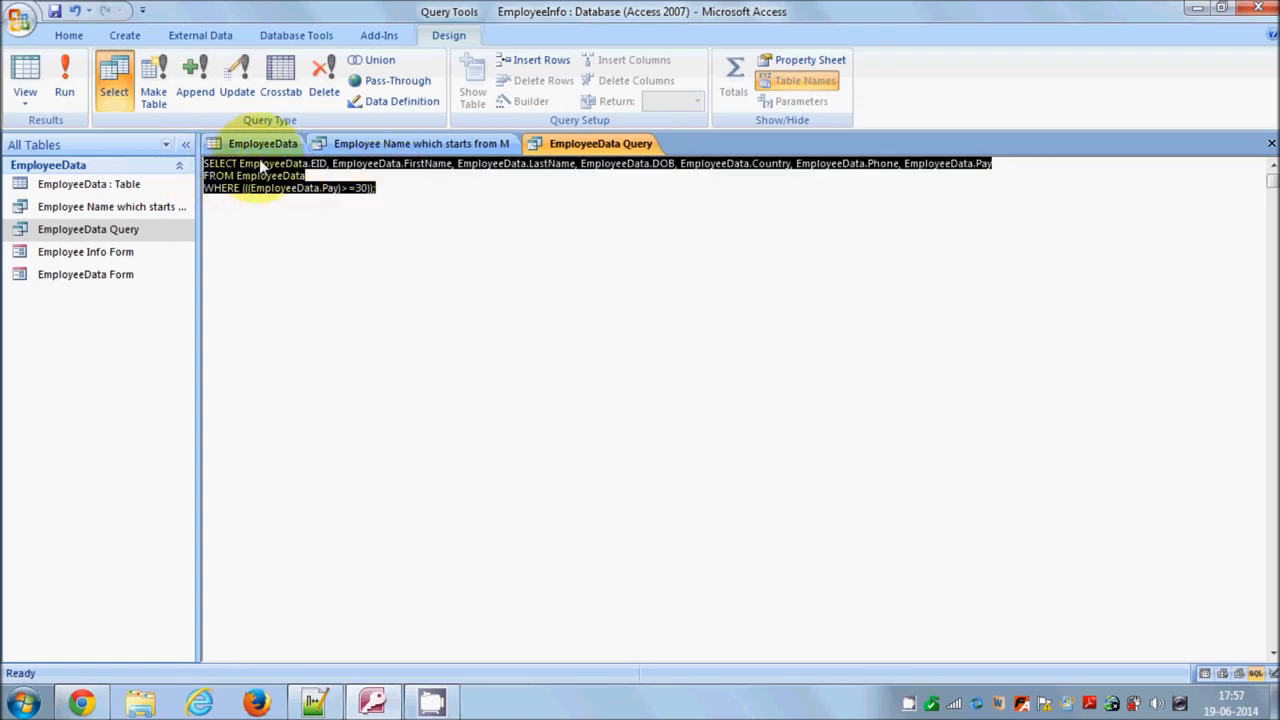
left_click(385, 197)
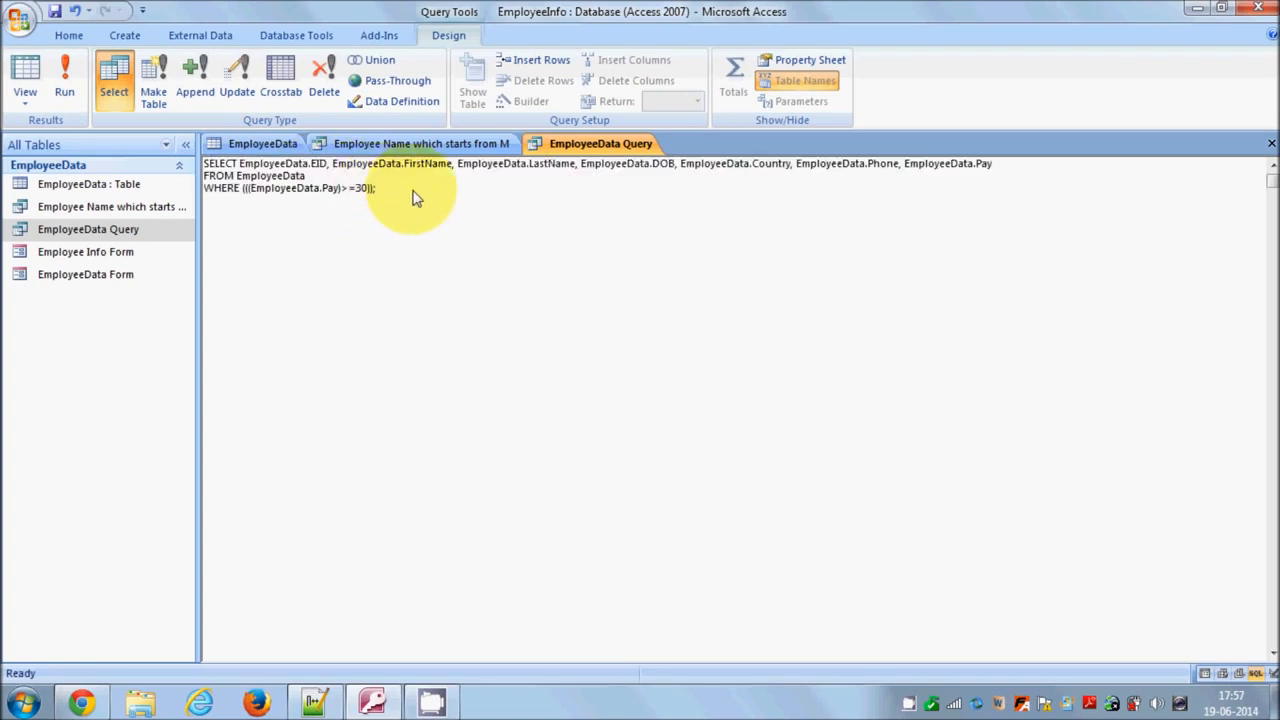
left_click_drag(386, 194, 207, 168)
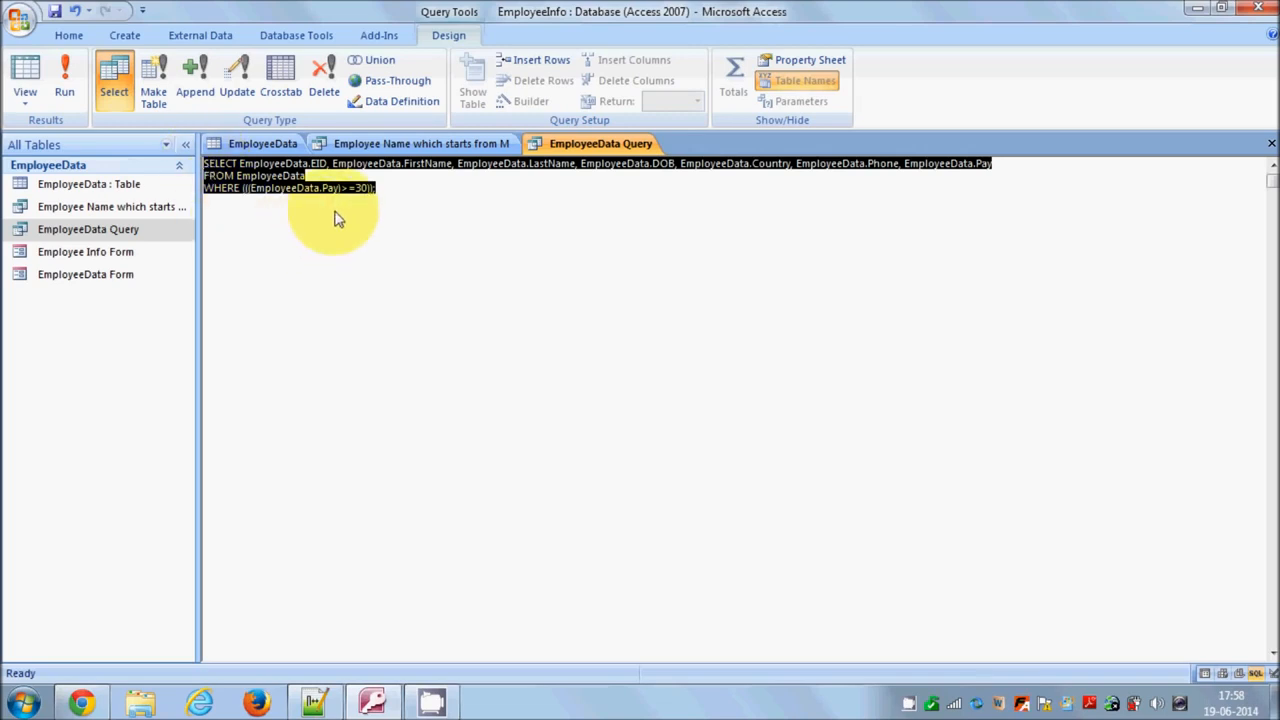
left_click(410, 197)
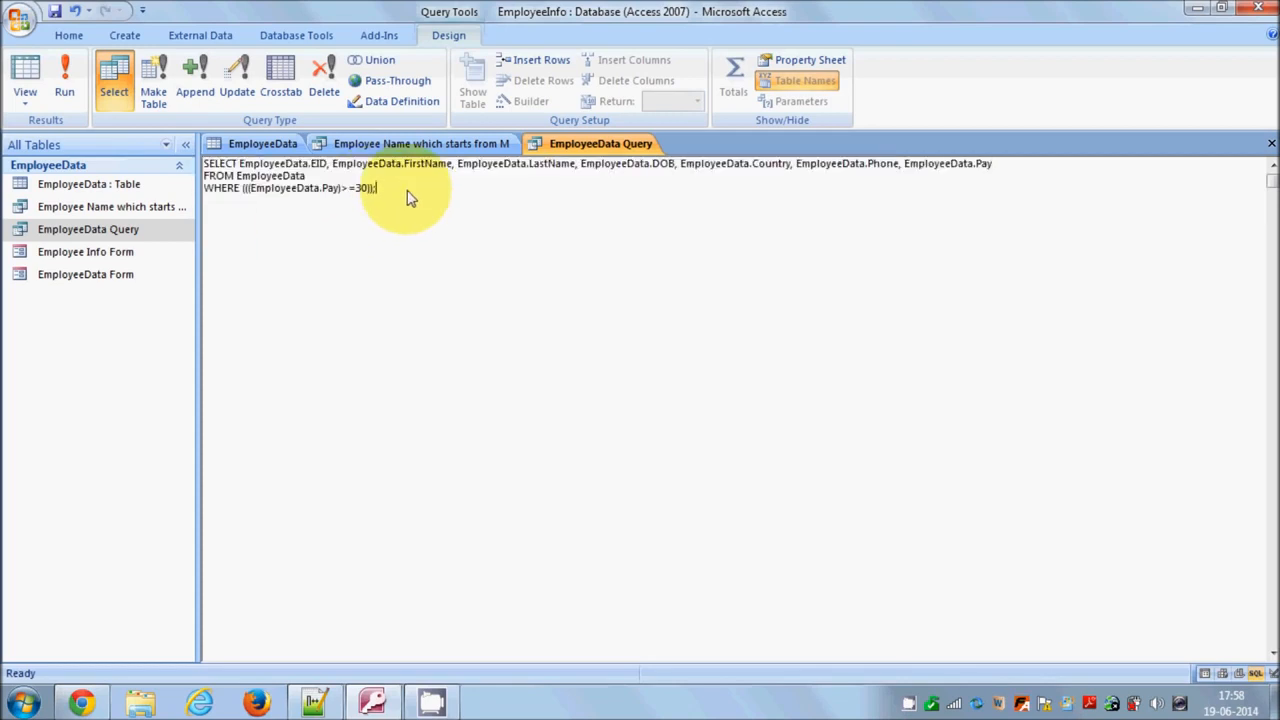
Switch the query to Design View and then back to SQL View
left_click(25, 95)
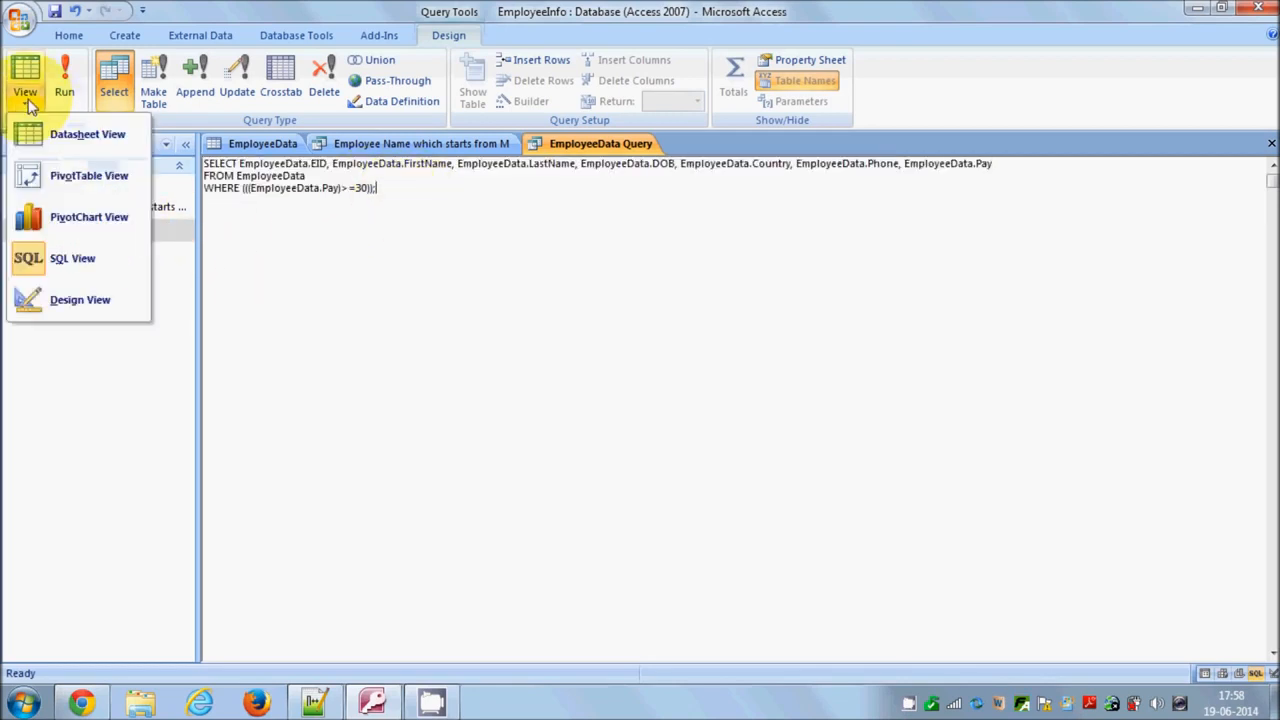
left_click(95, 298)
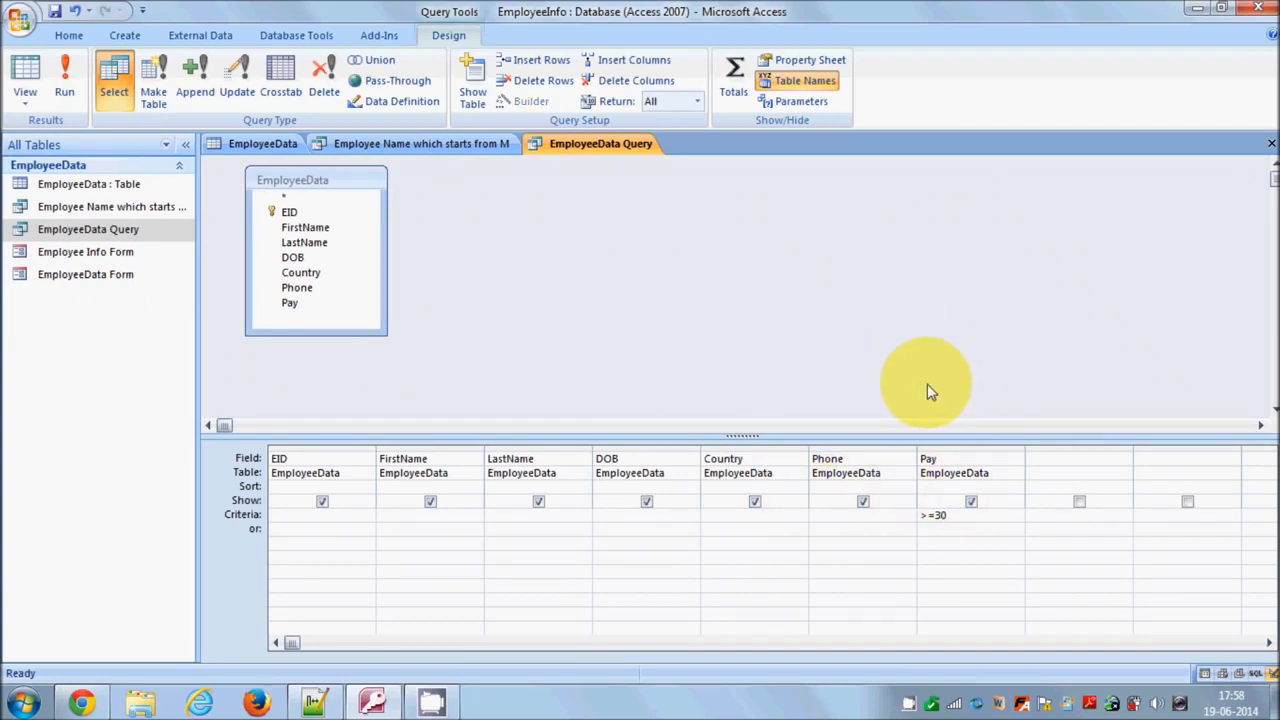
left_click(28, 106)
left_click(108, 257)
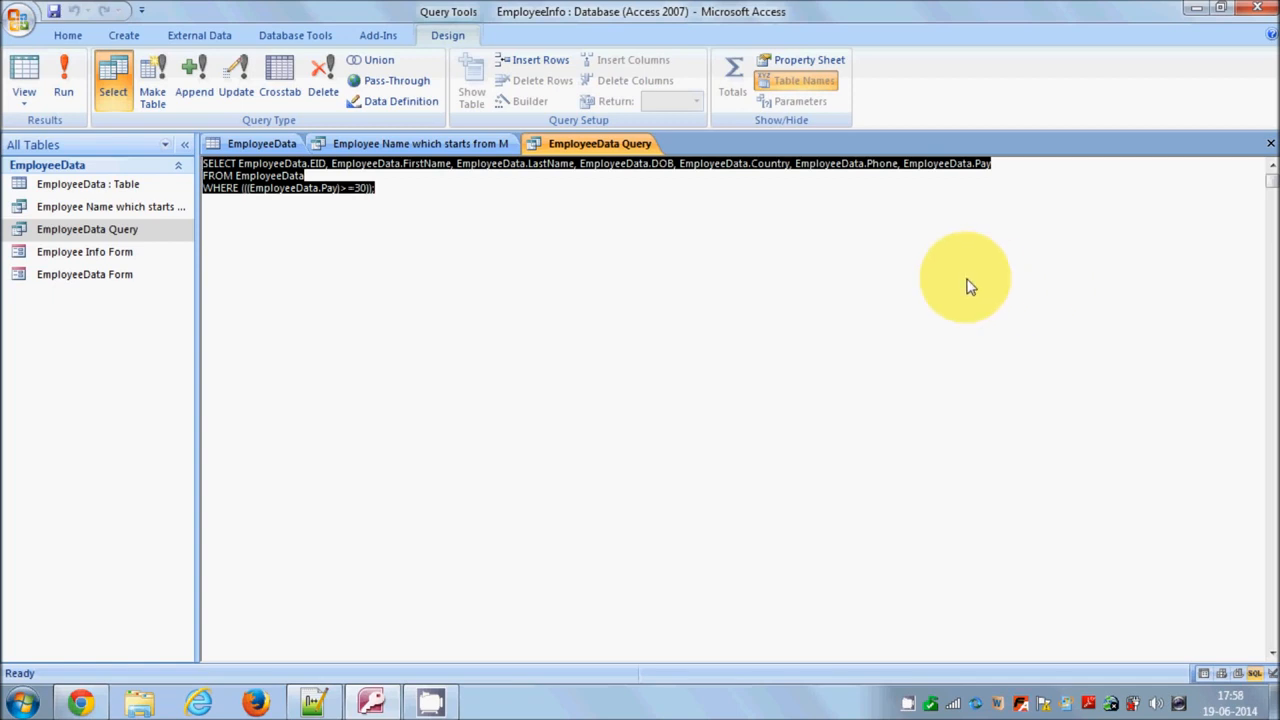
Switch the query to Design View and remove the EID column from the design grid
left_click(24, 100)
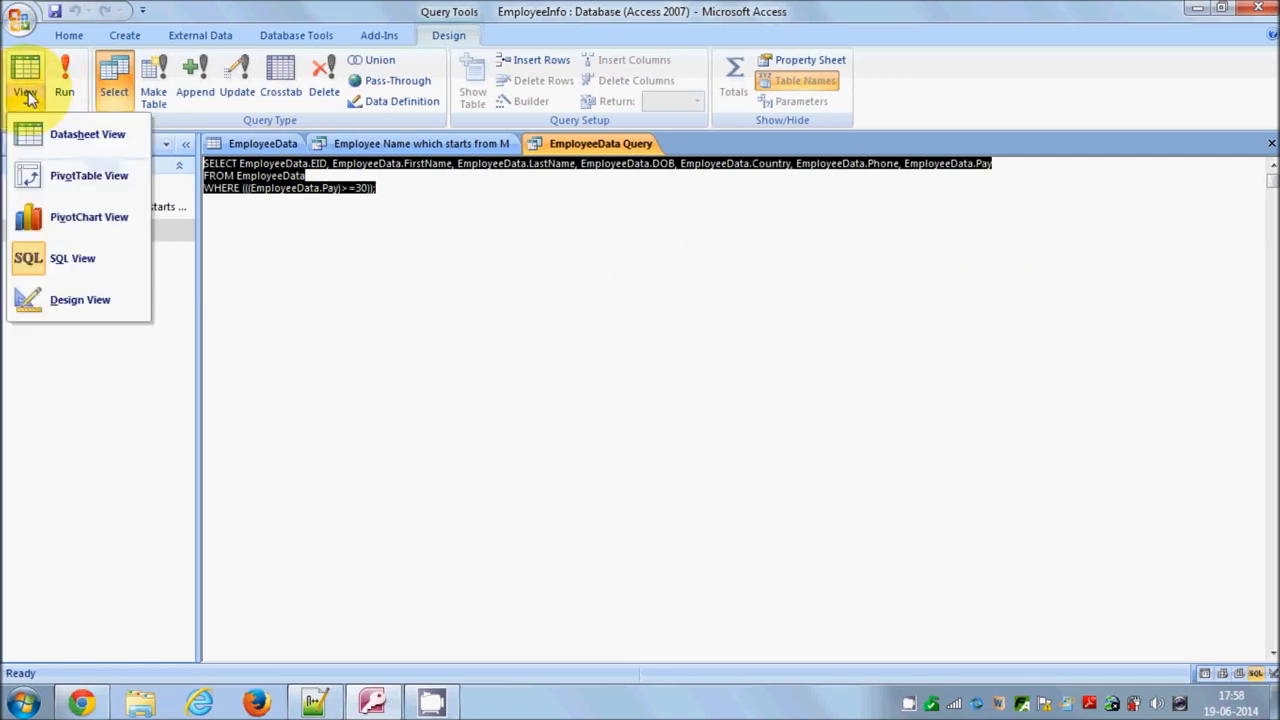
left_click(80, 300)
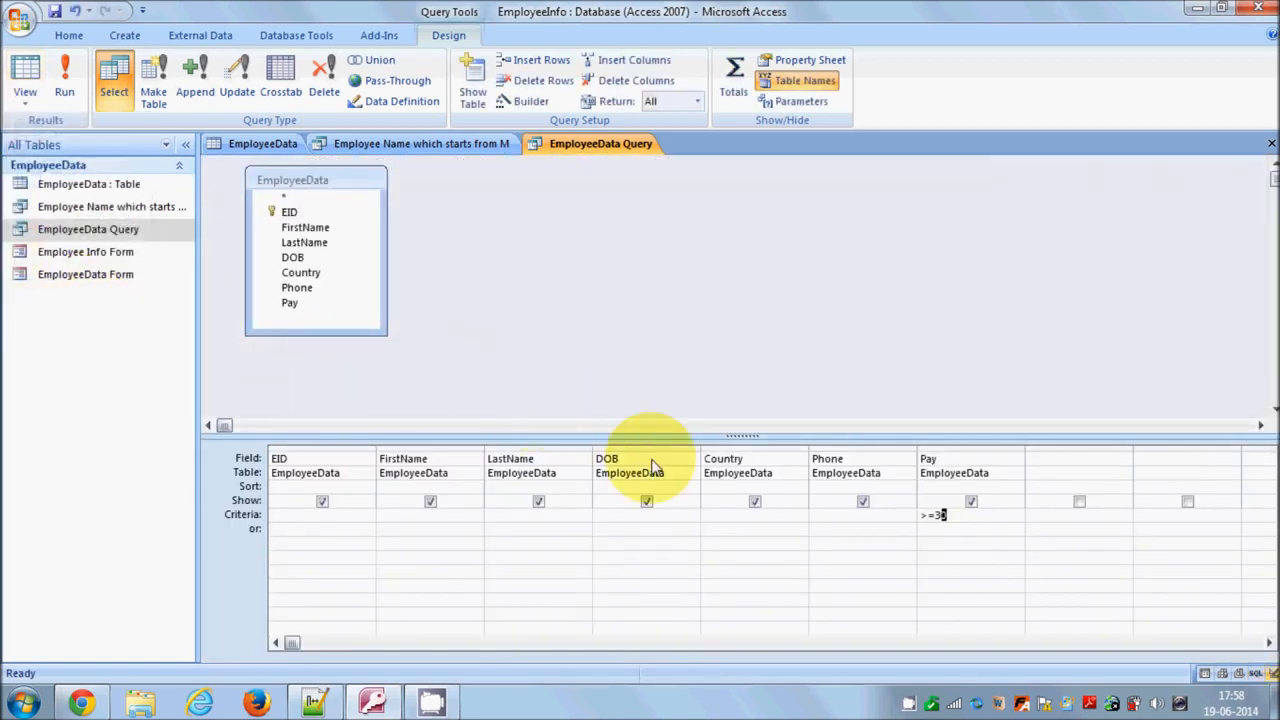
right_click(975, 462)
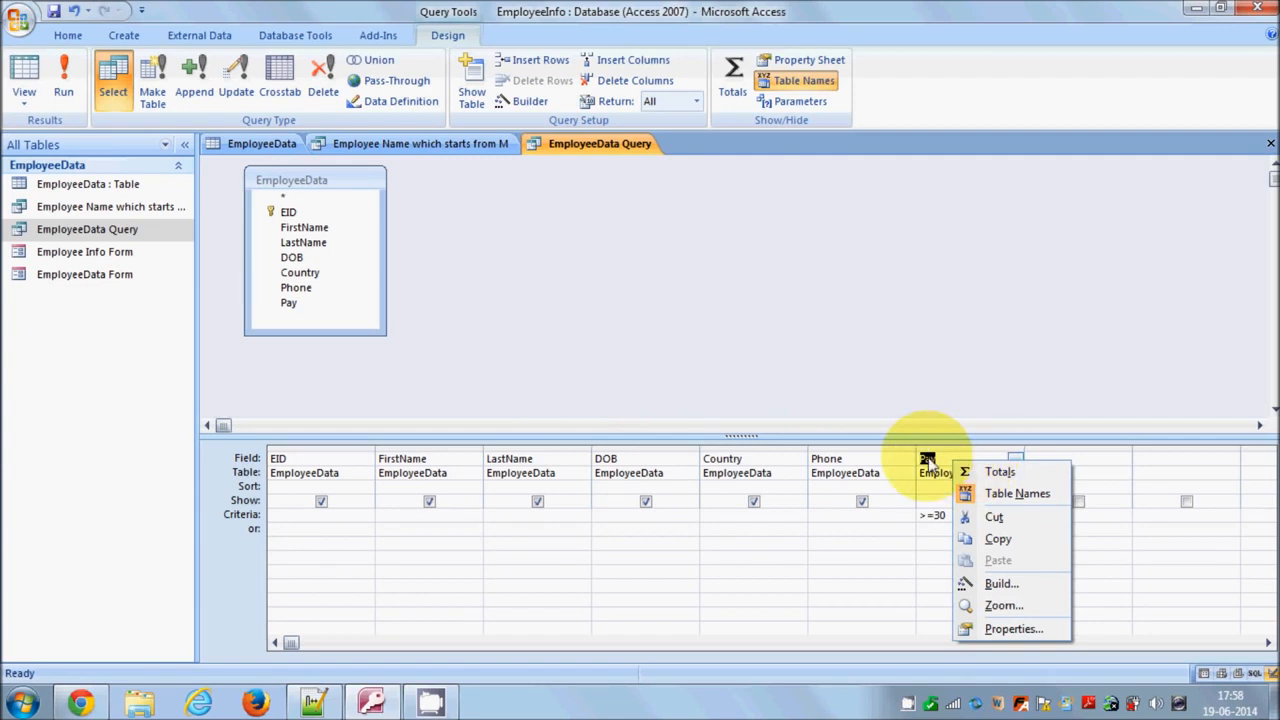
left_click(775, 714)
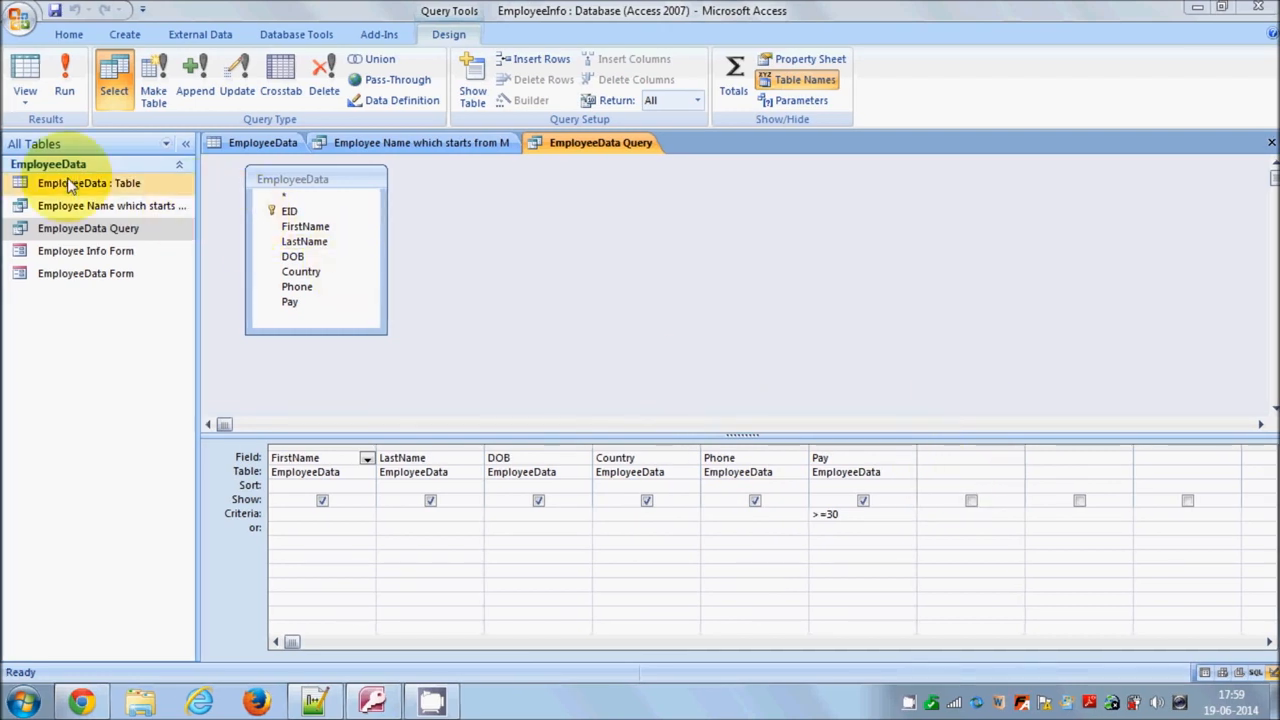
left_click(970, 465)
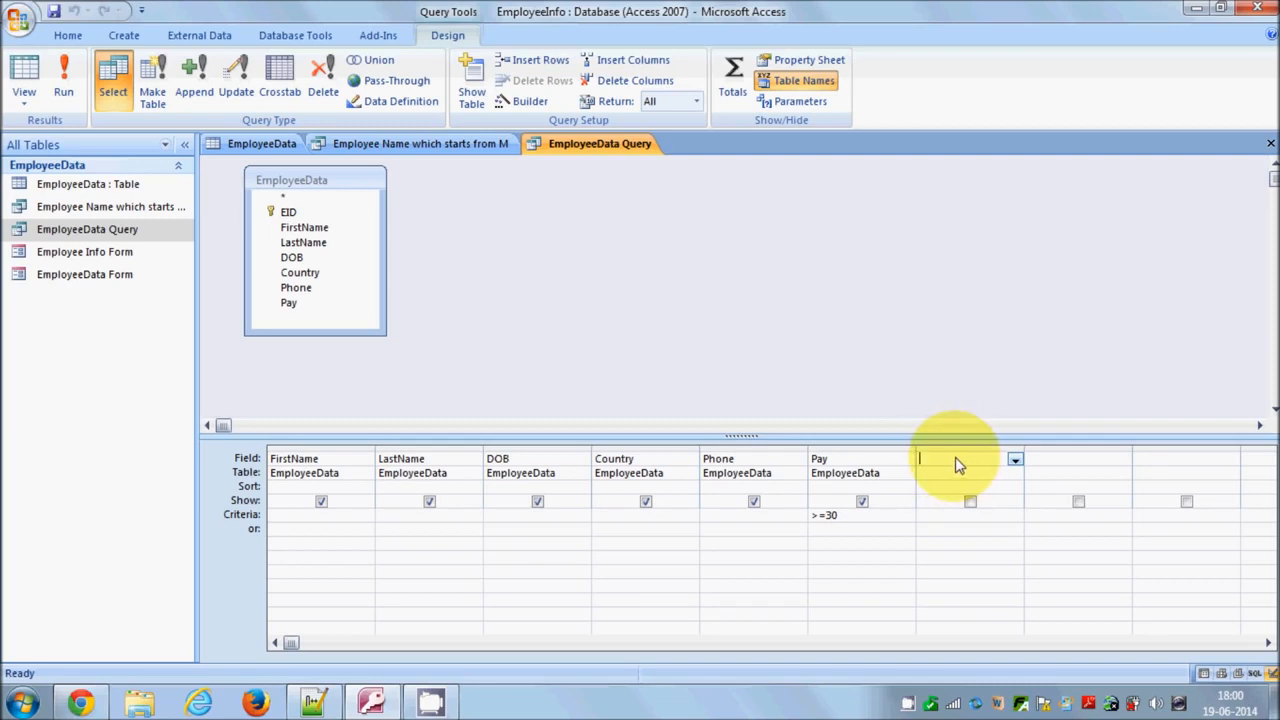
Open the Expression Builder for the empty field column after Pay
left_click(1015, 461)
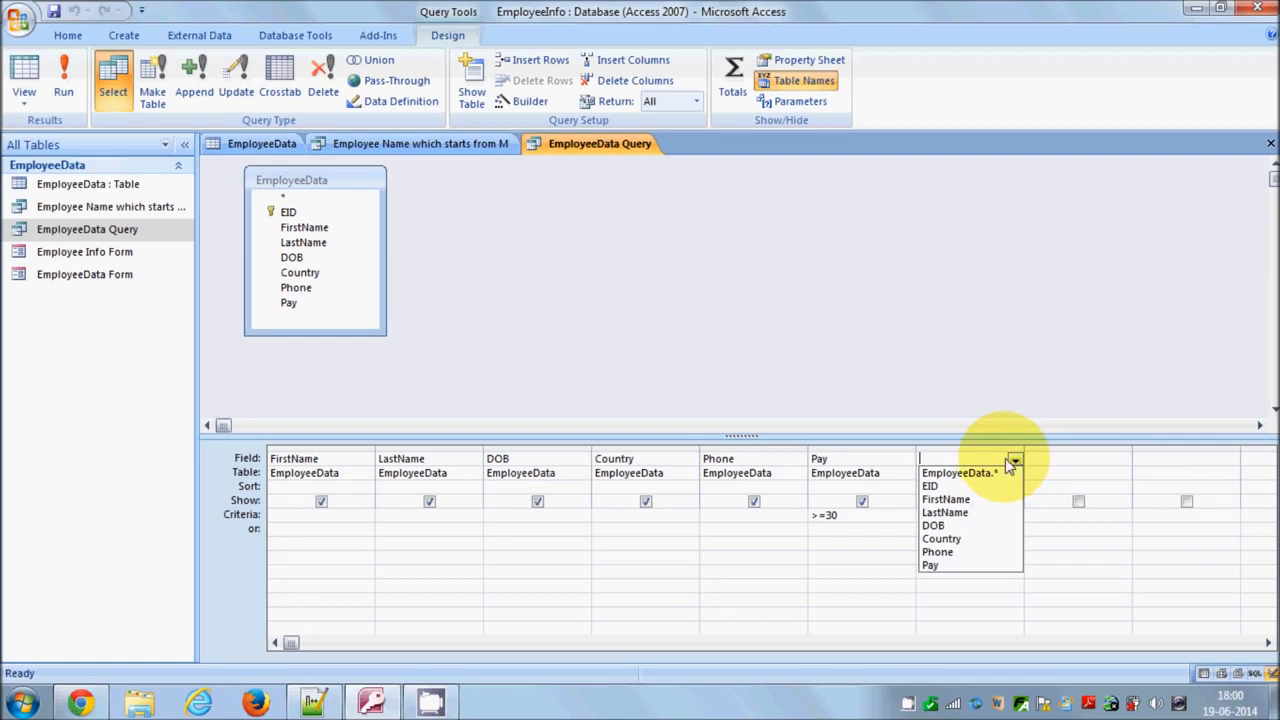
left_click(983, 461)
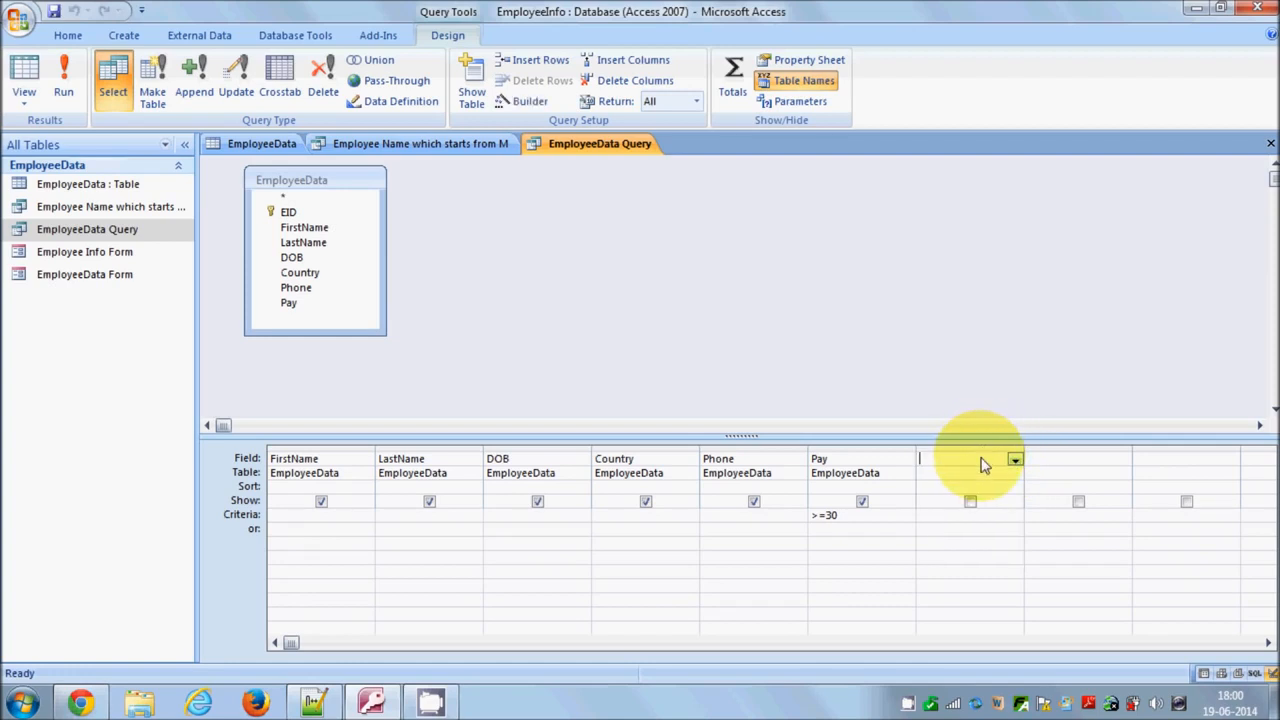
right_click(983, 465)
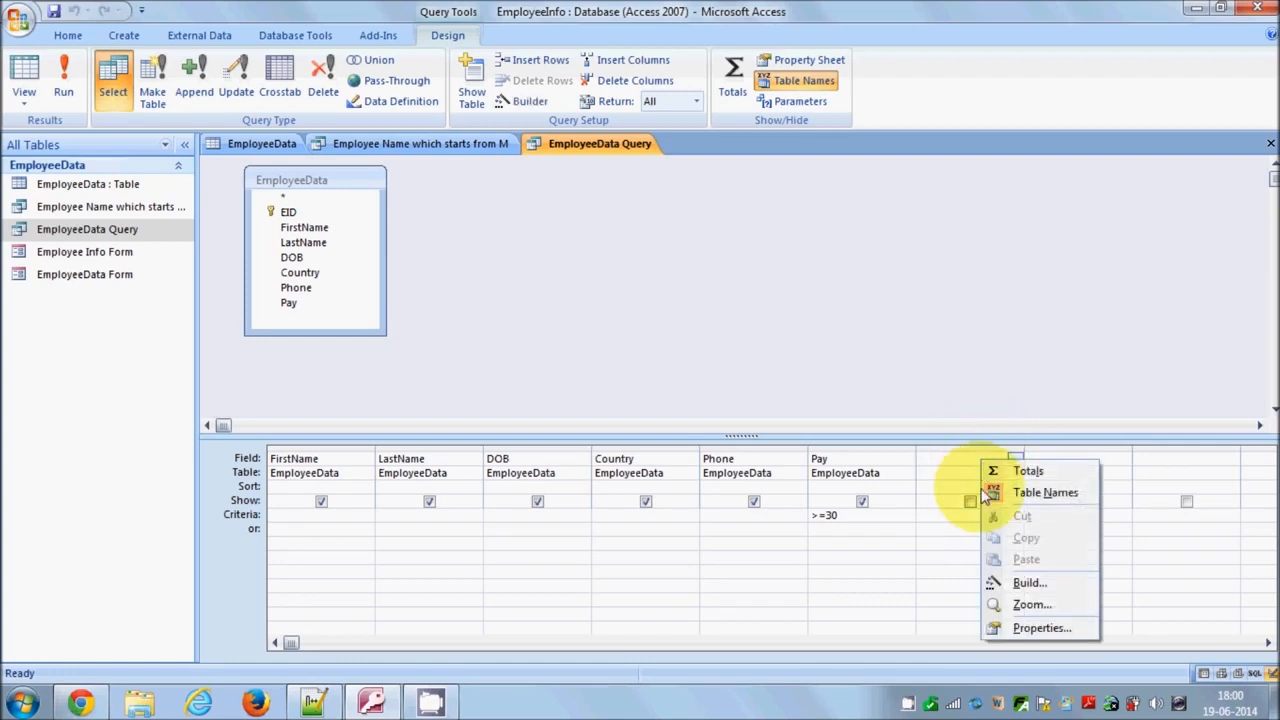
left_click(1023, 583)
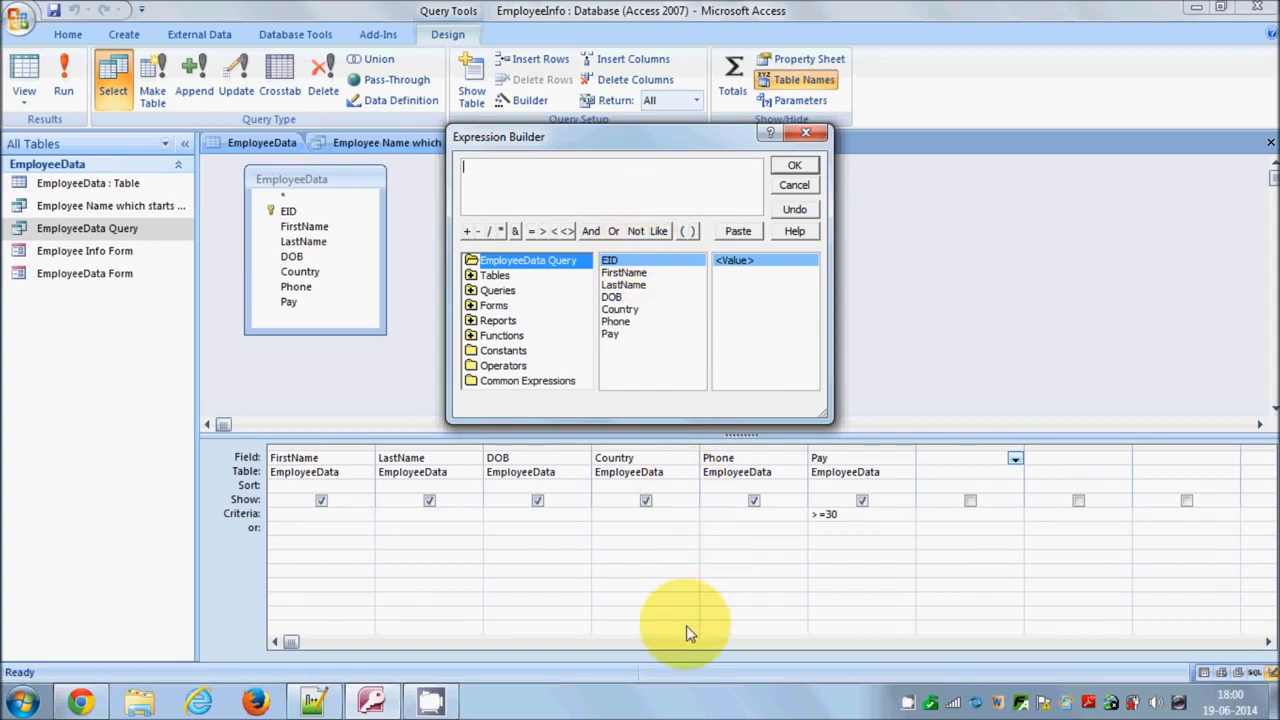
Enter the expression Bonus:([Pay]*50) in the Expression Builder
left_click(678, 708)
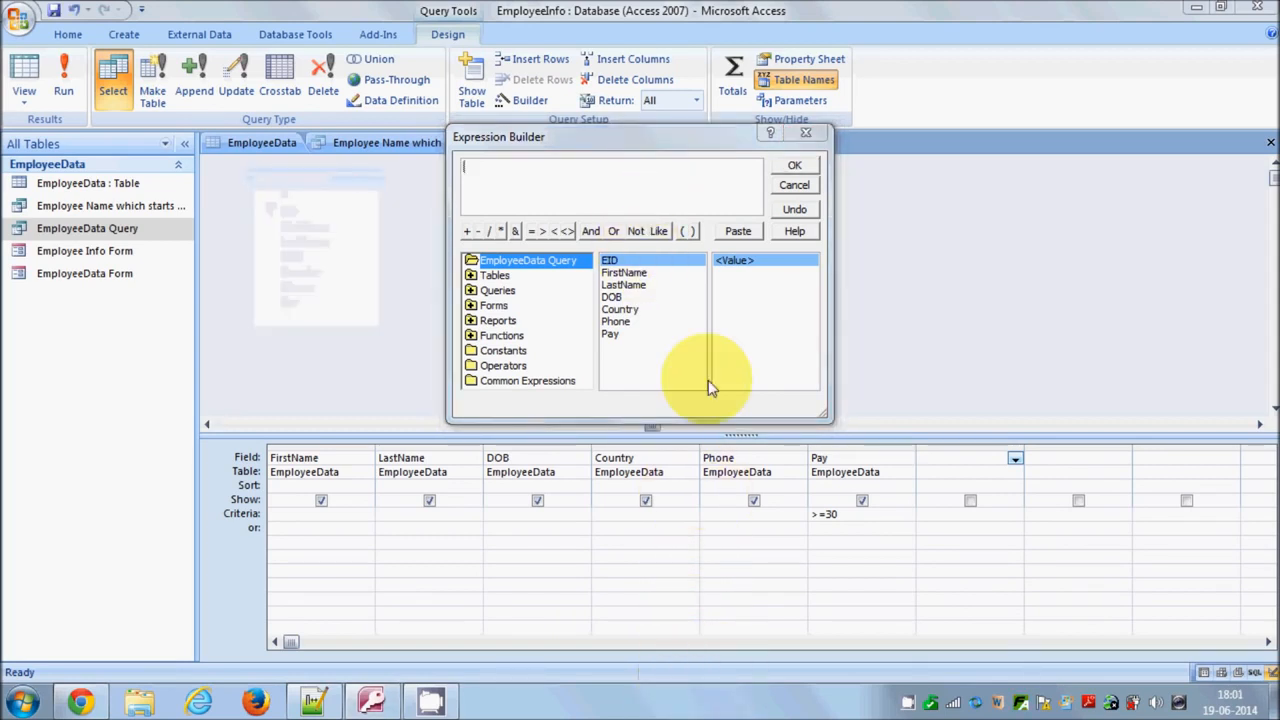
left_click(493, 178)
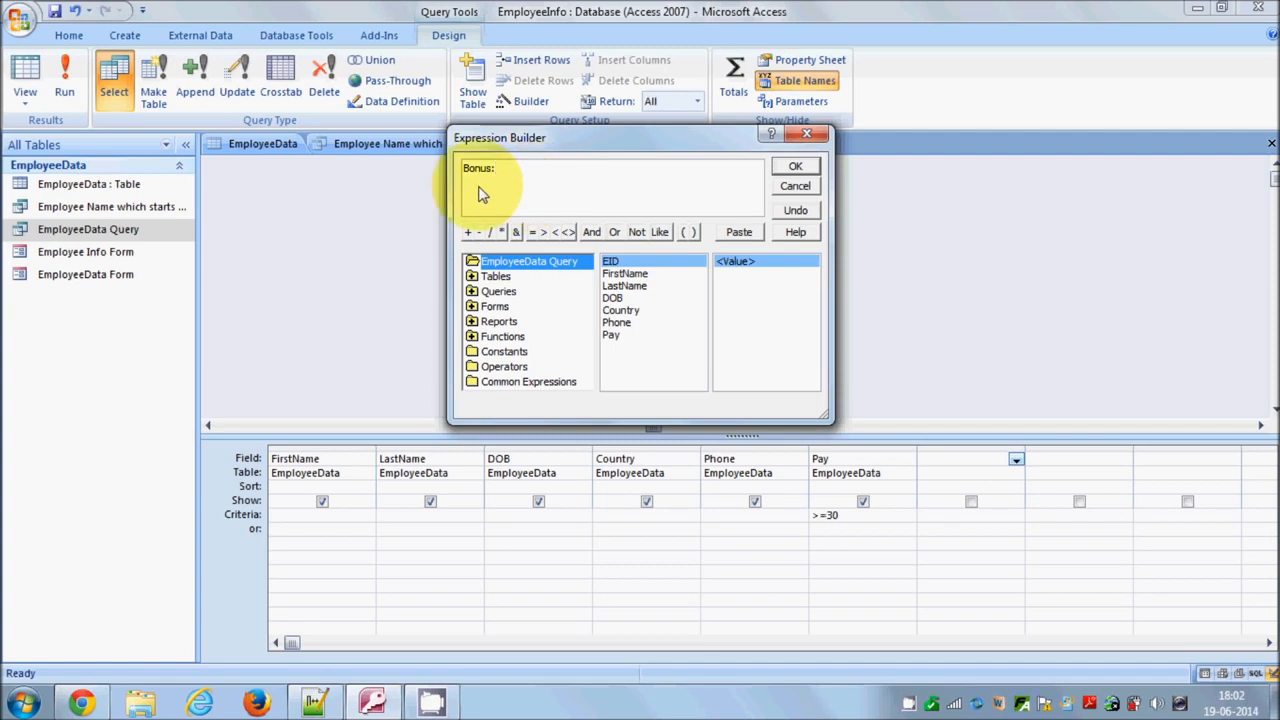
left_click(497, 170)
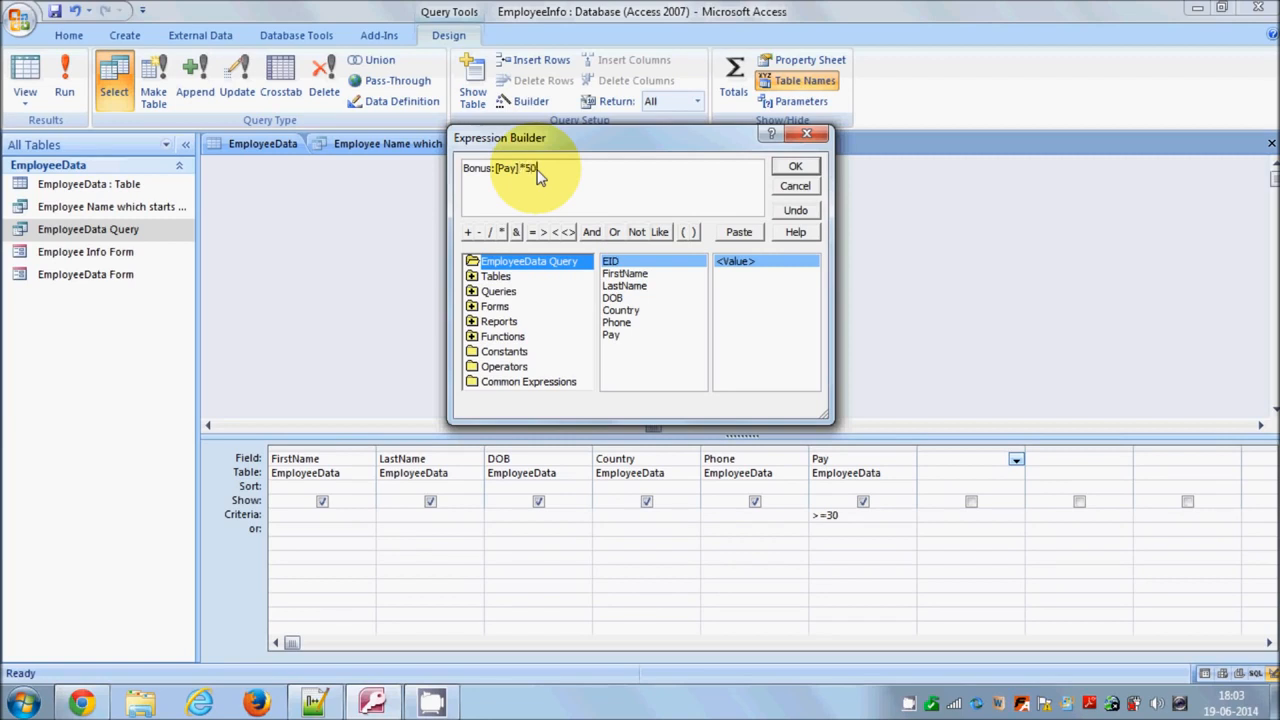
left_click_drag(537, 170, 496, 172)
left_click(562, 173)
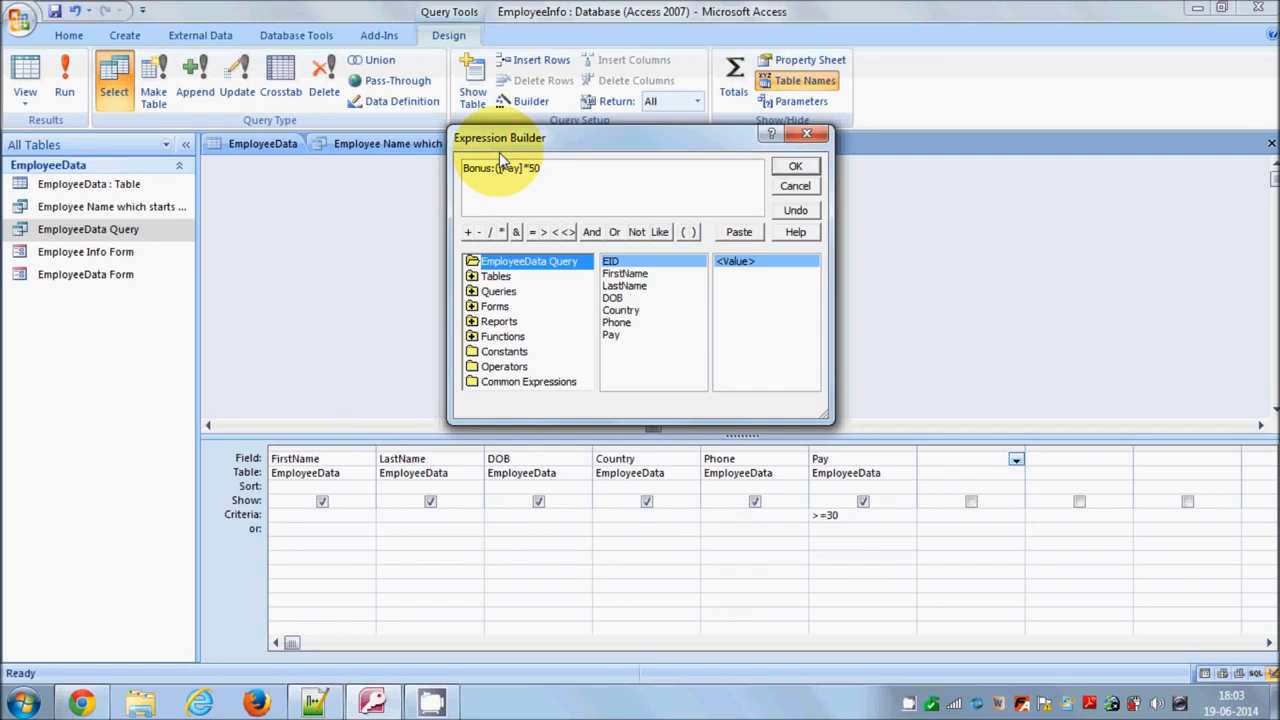
type(")")
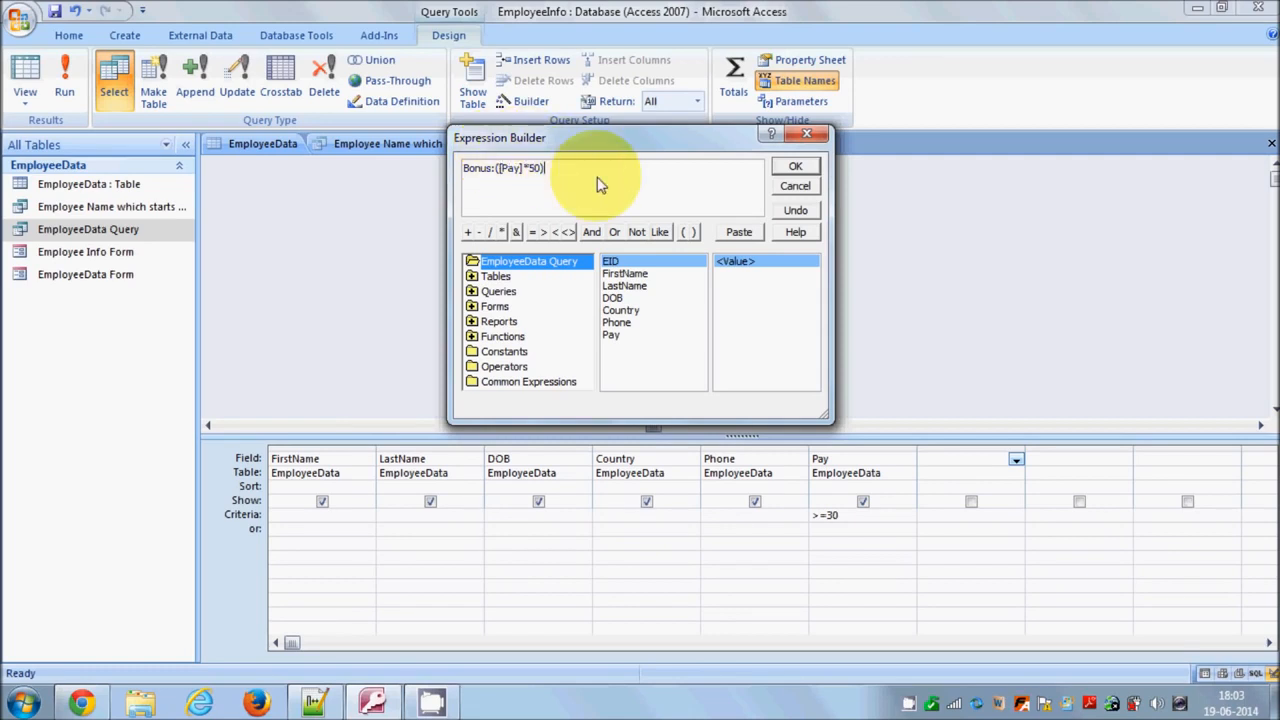
Copy the expression and paste it into a Notepad++ document
left_click_drag(566, 171, 470, 170)
key("ctrl+c")
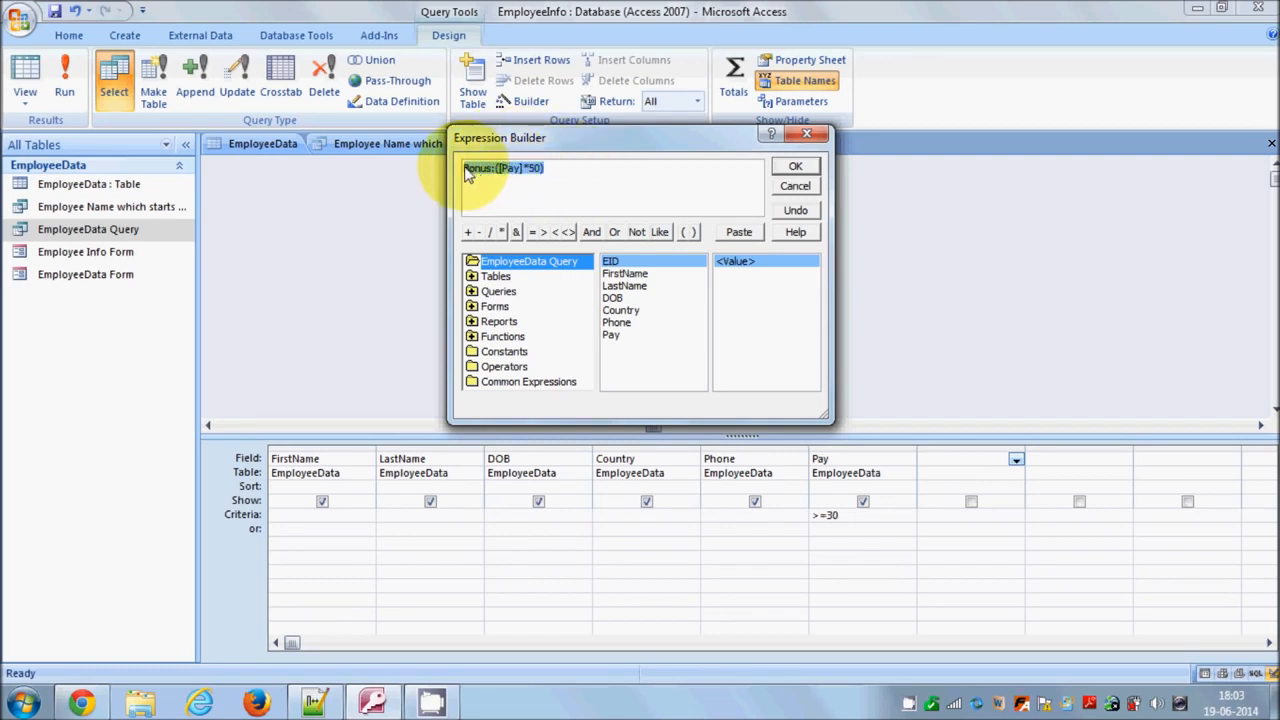
left_click(314, 702)
key("ctrl+v")
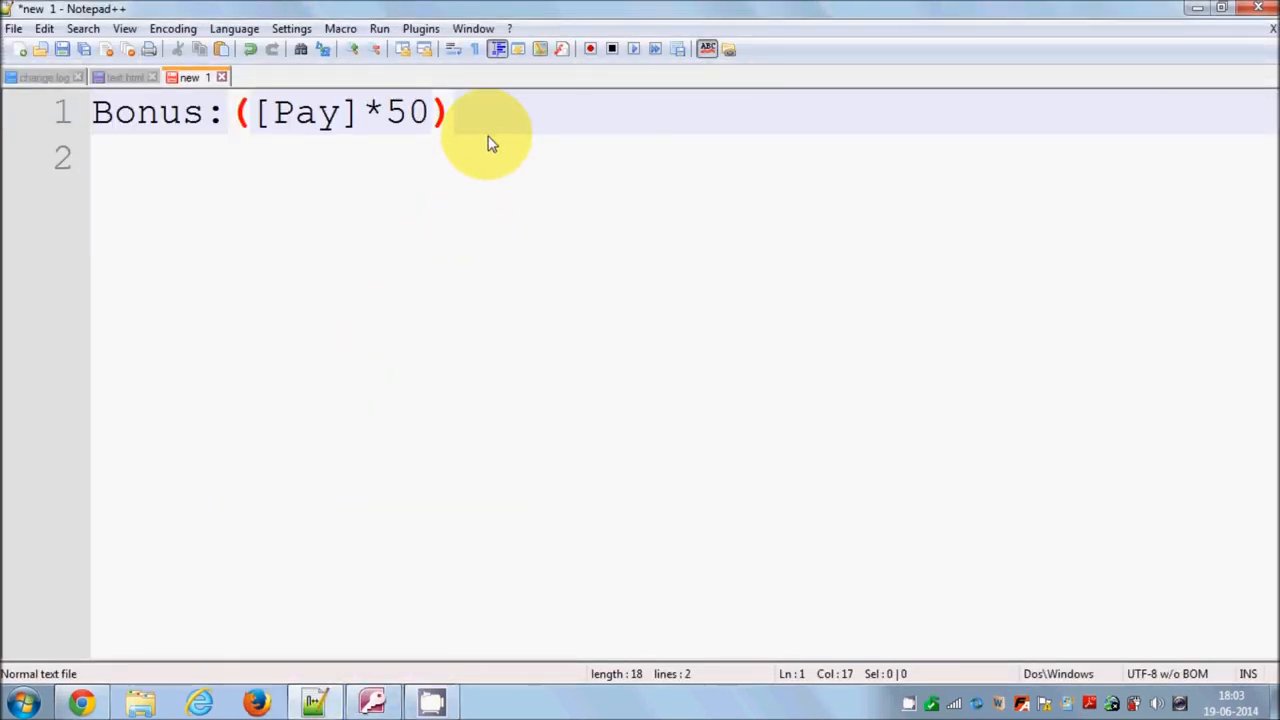
Highlight the parts of the pasted Bonus expression in Notepad++ to examine its syntax
left_click_drag(493, 127, 94, 129)
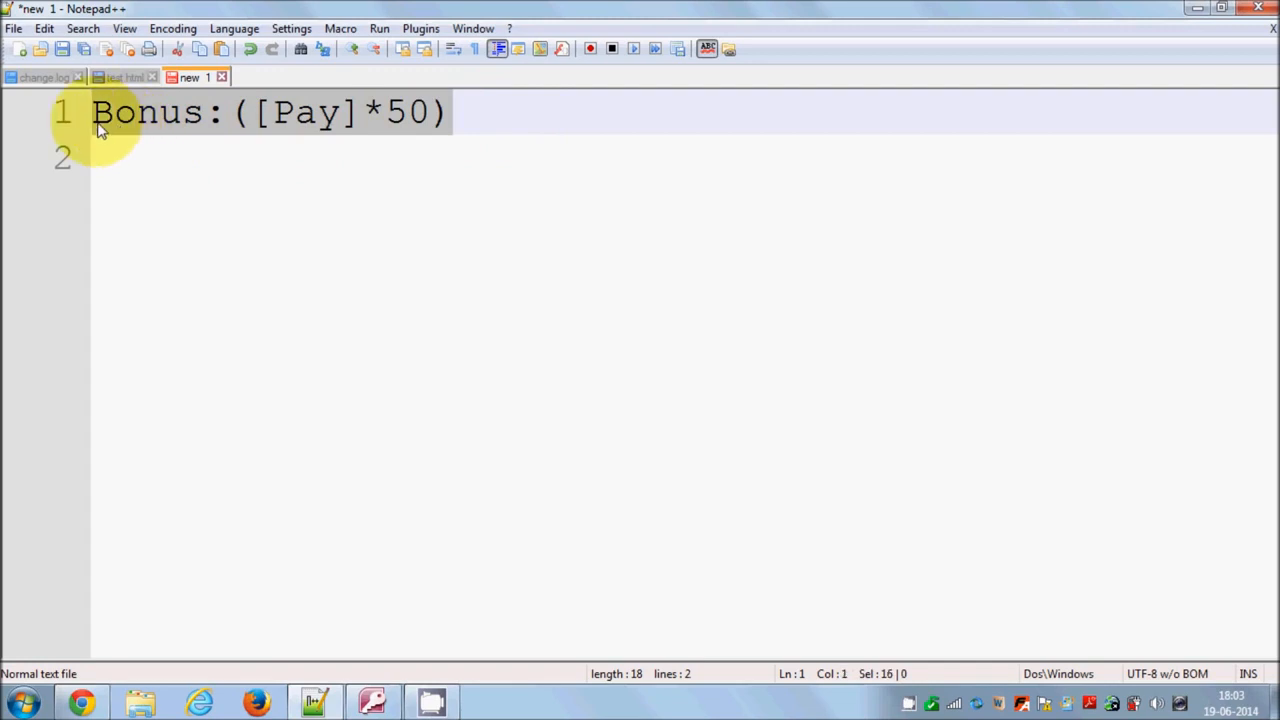
left_click(228, 115)
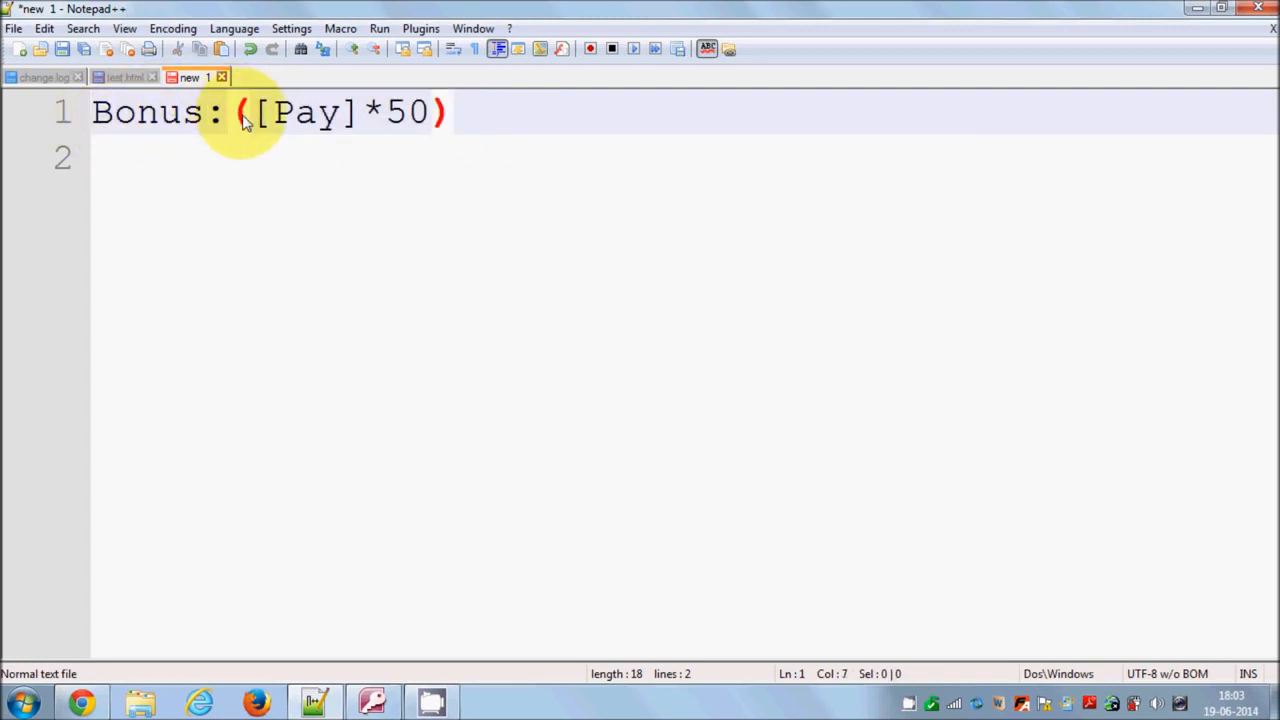
left_click(289, 116)
double_click(303, 117)
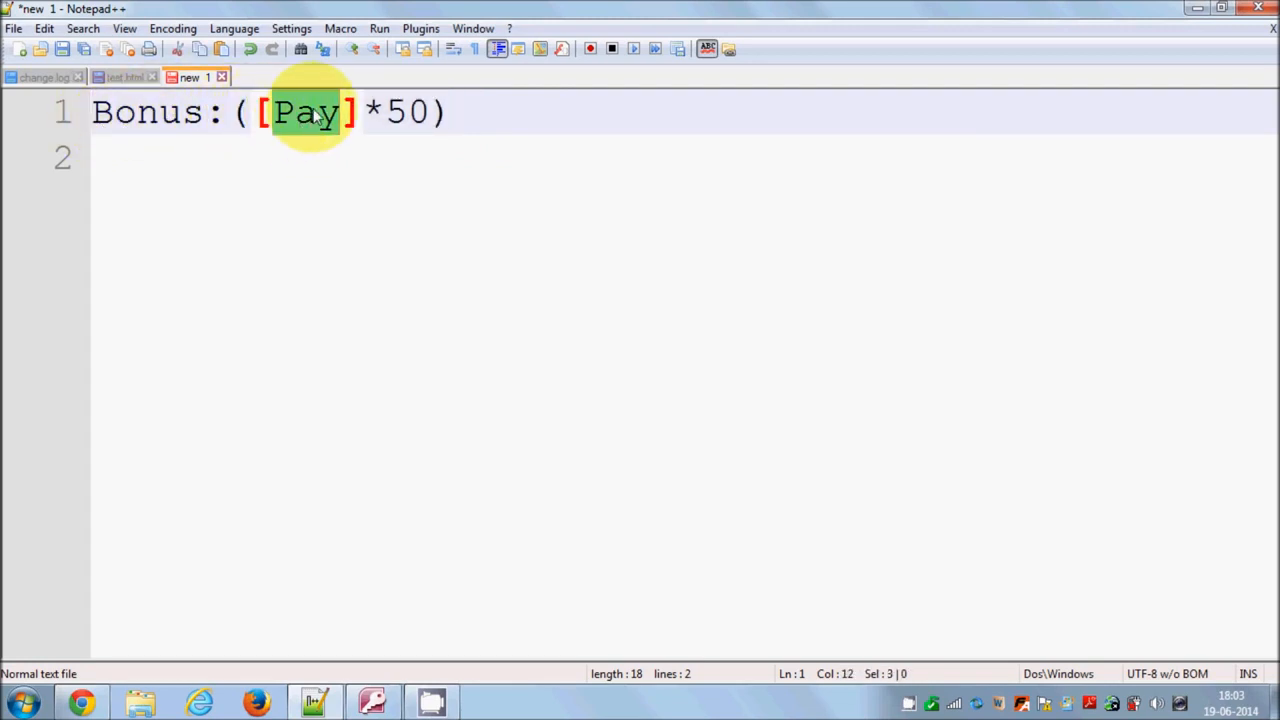
left_click(375, 113)
left_click_drag(453, 111, 69, 135)
Return to Access, accept the Bonus expression into the new field column and select its calculation
left_click(372, 700)
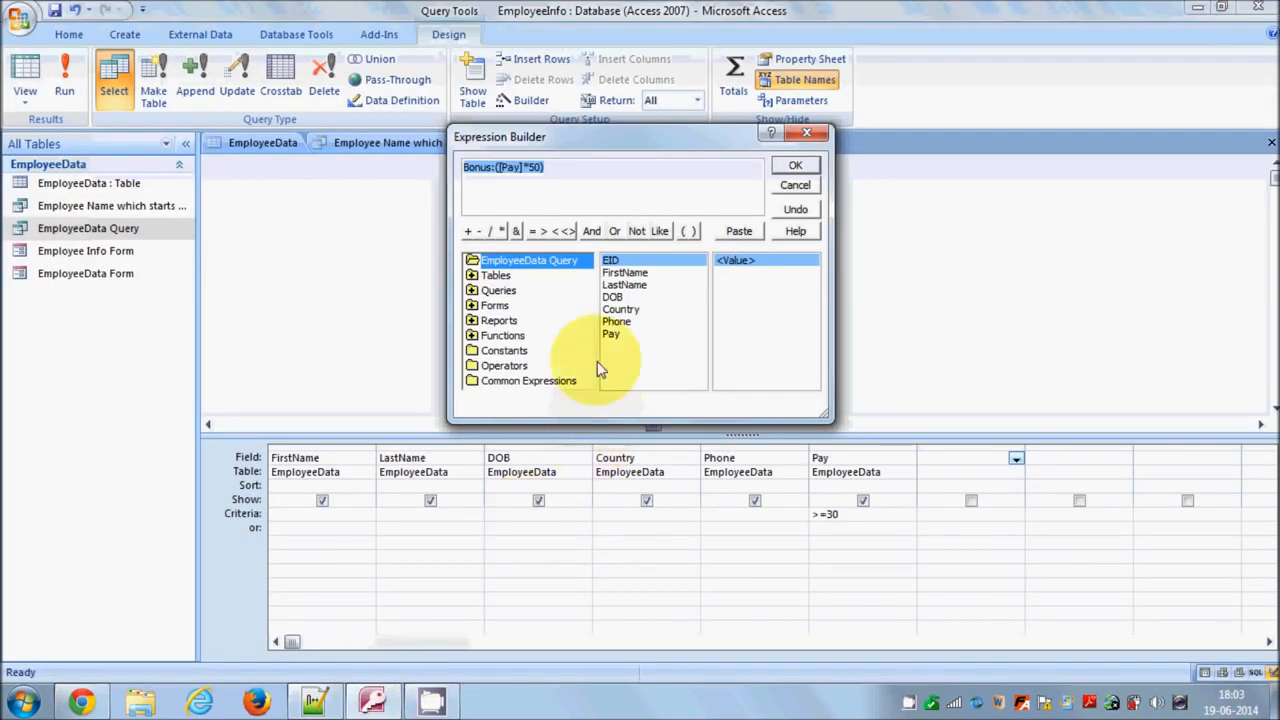
left_click(795, 166)
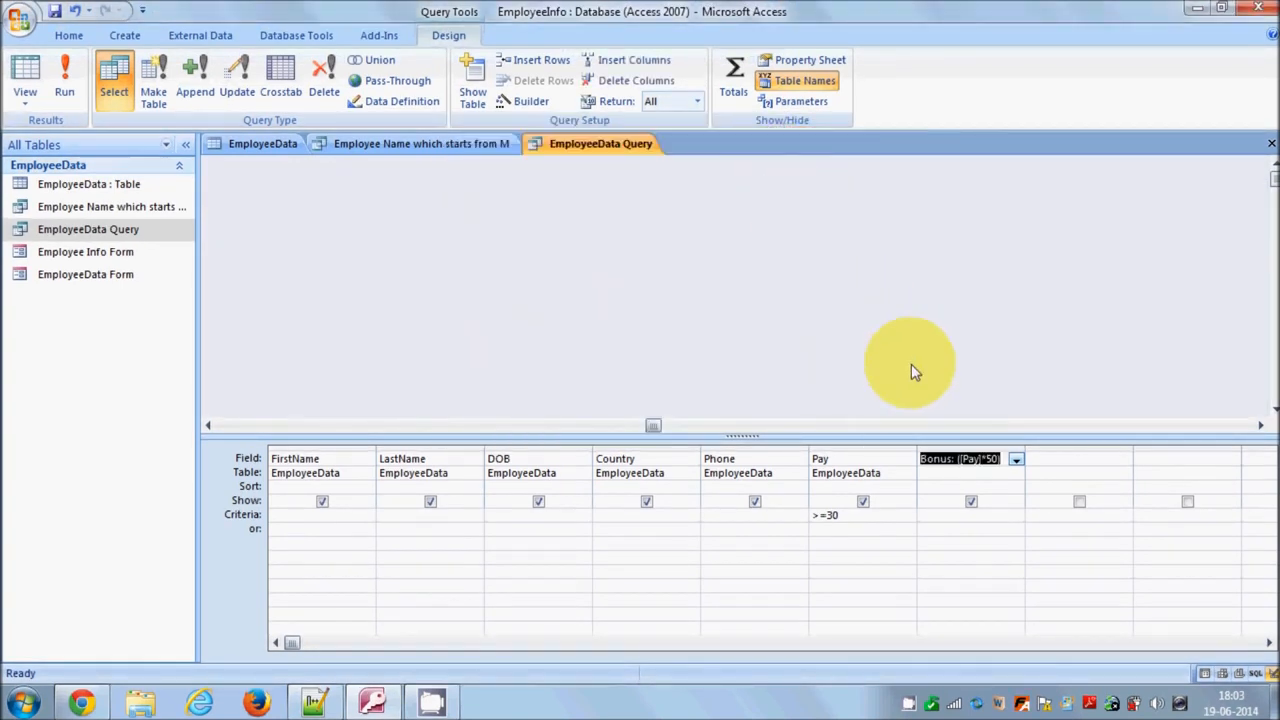
left_click(956, 462)
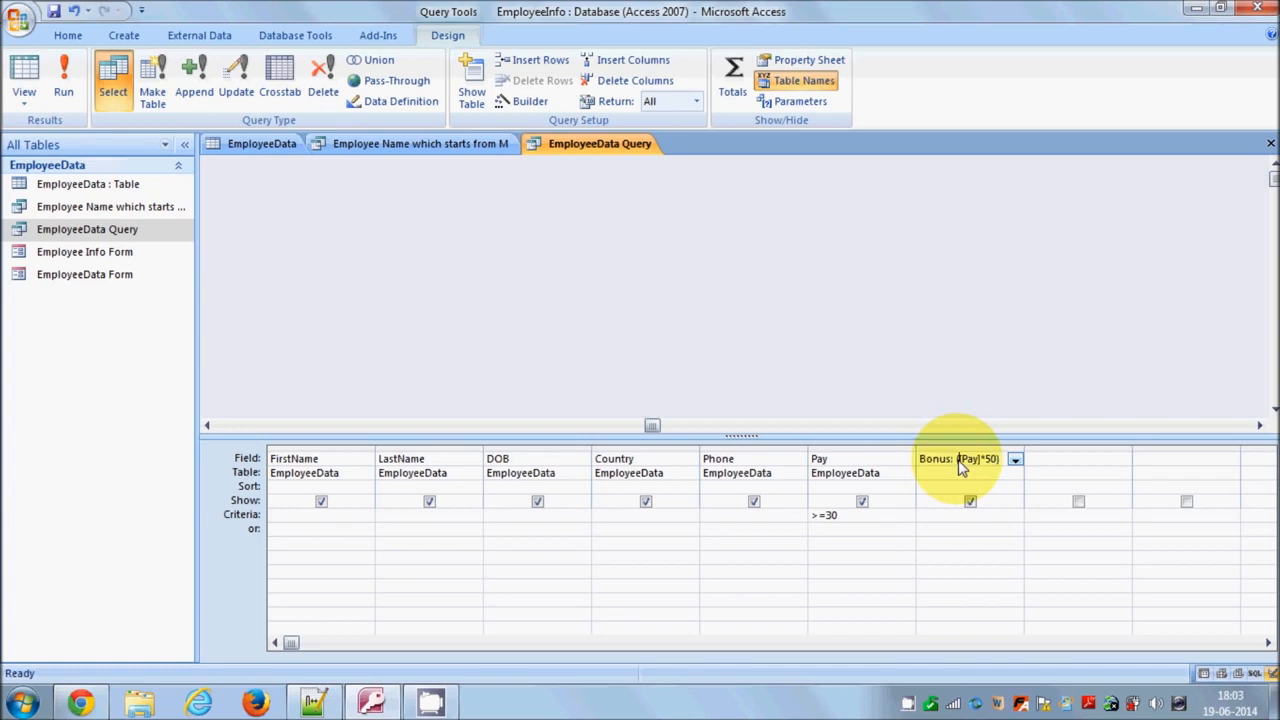
left_click_drag(963, 466, 1003, 462)
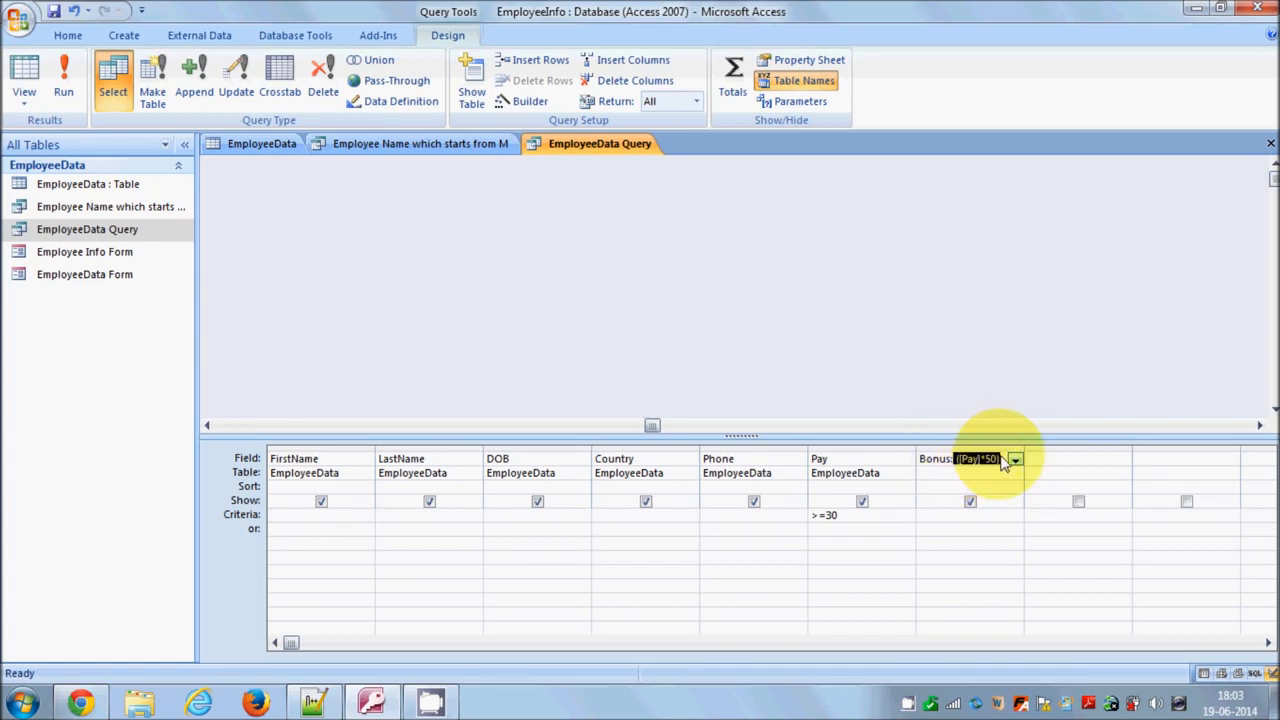
Run the query and examine the calculated Bonus values against Pay
left_click(64, 85)
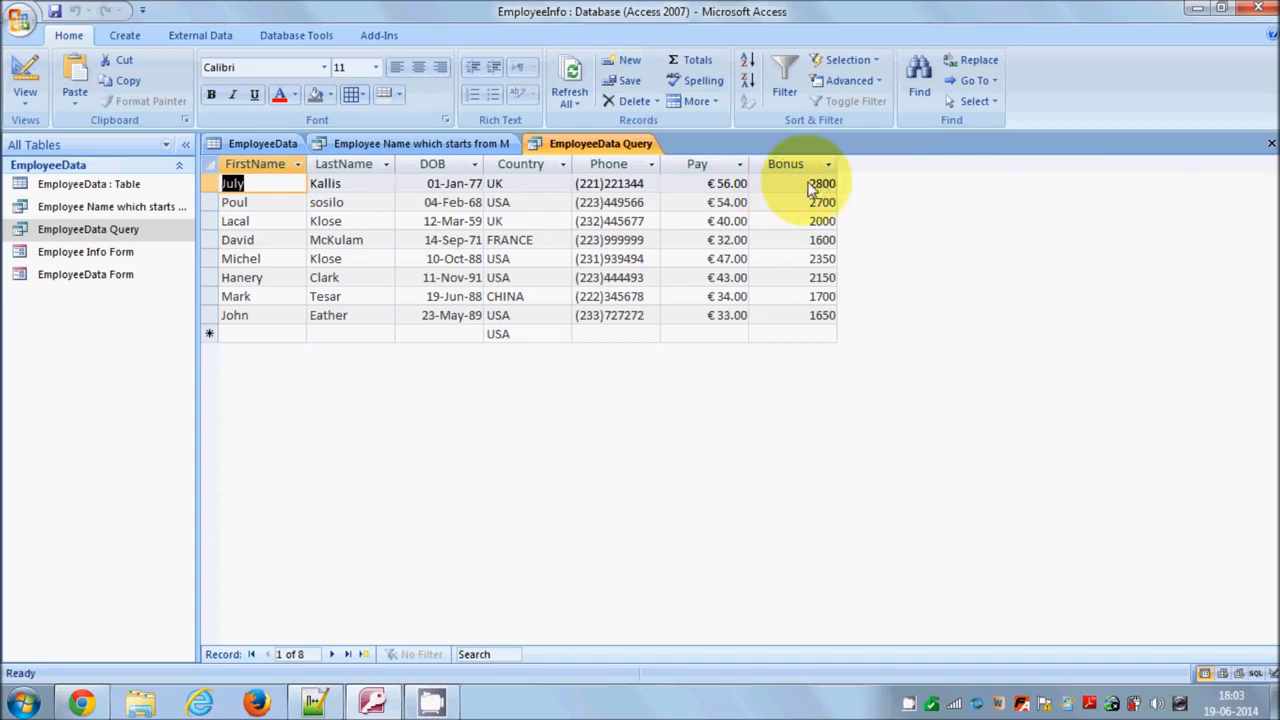
left_click(806, 189)
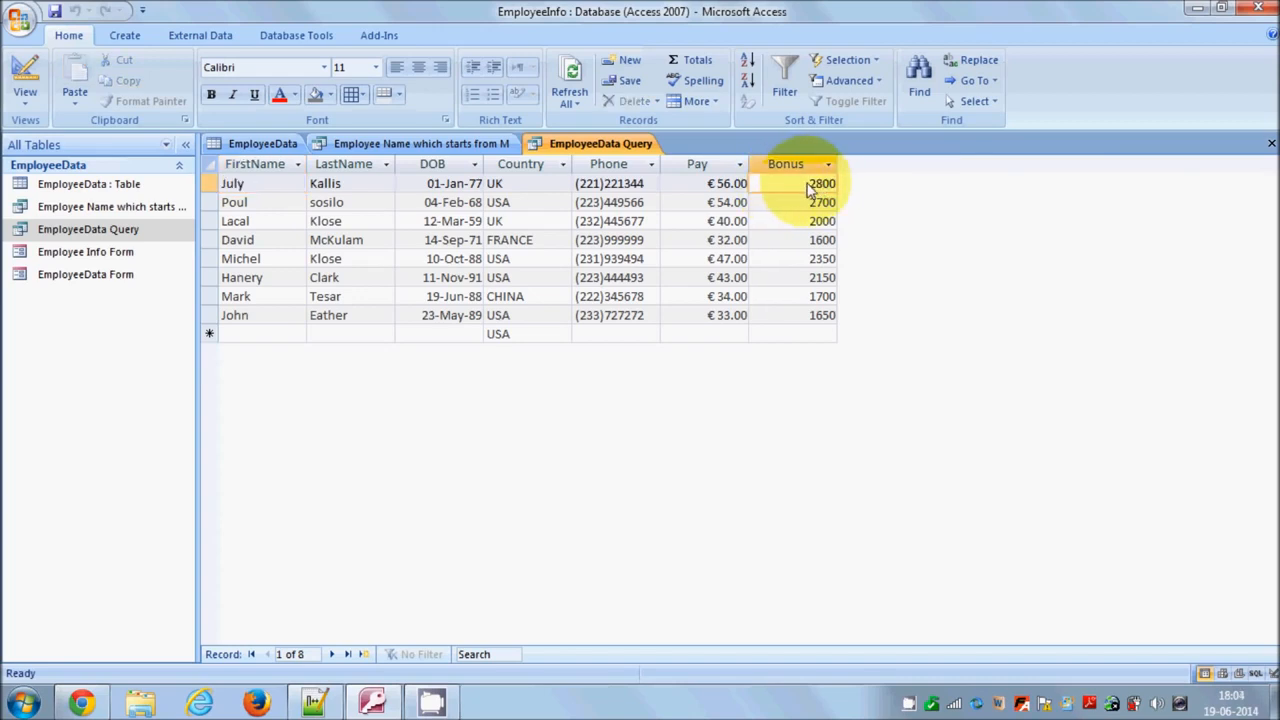
double_click(816, 187)
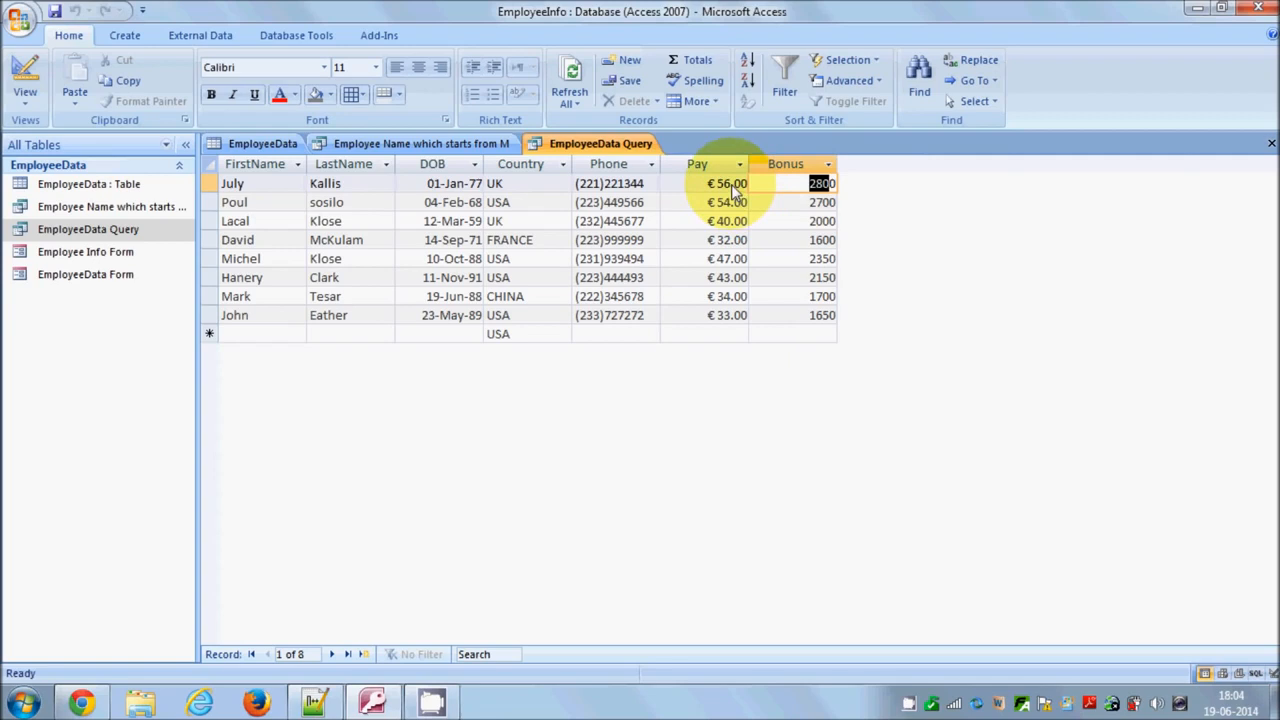
left_click(811, 186)
double_click(826, 190)
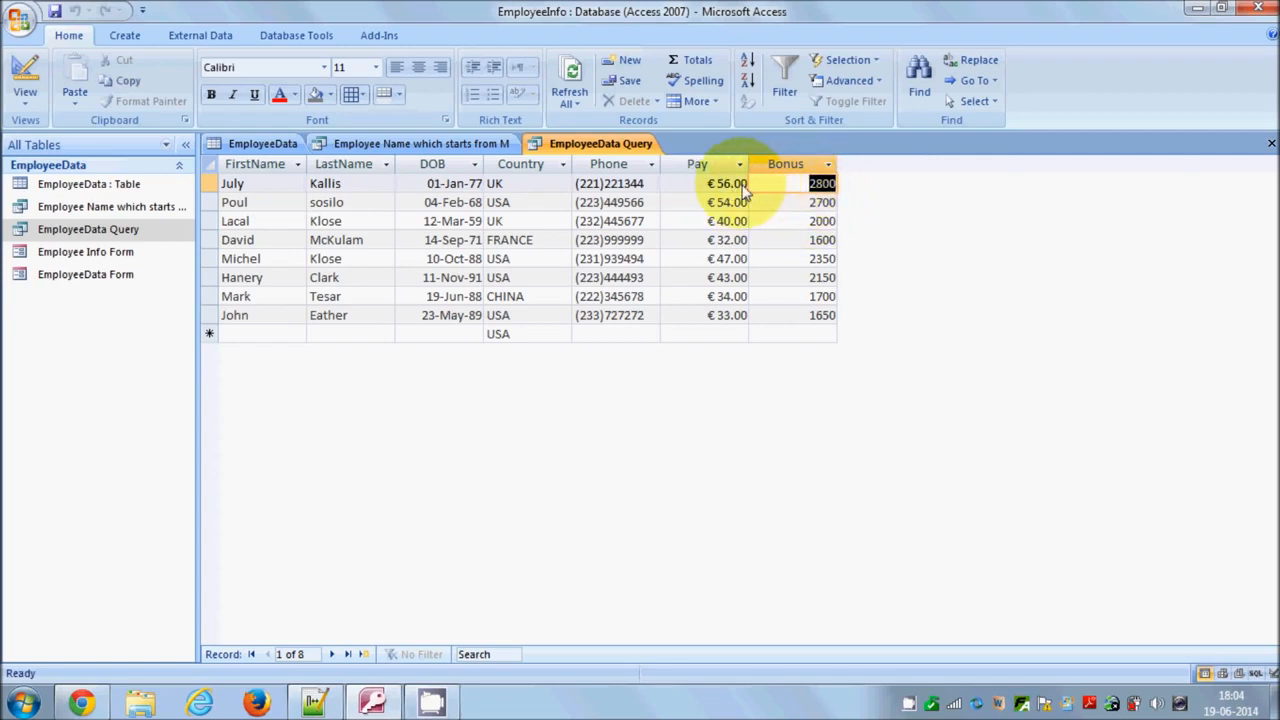
left_click_drag(811, 187, 835, 186)
left_click(802, 207)
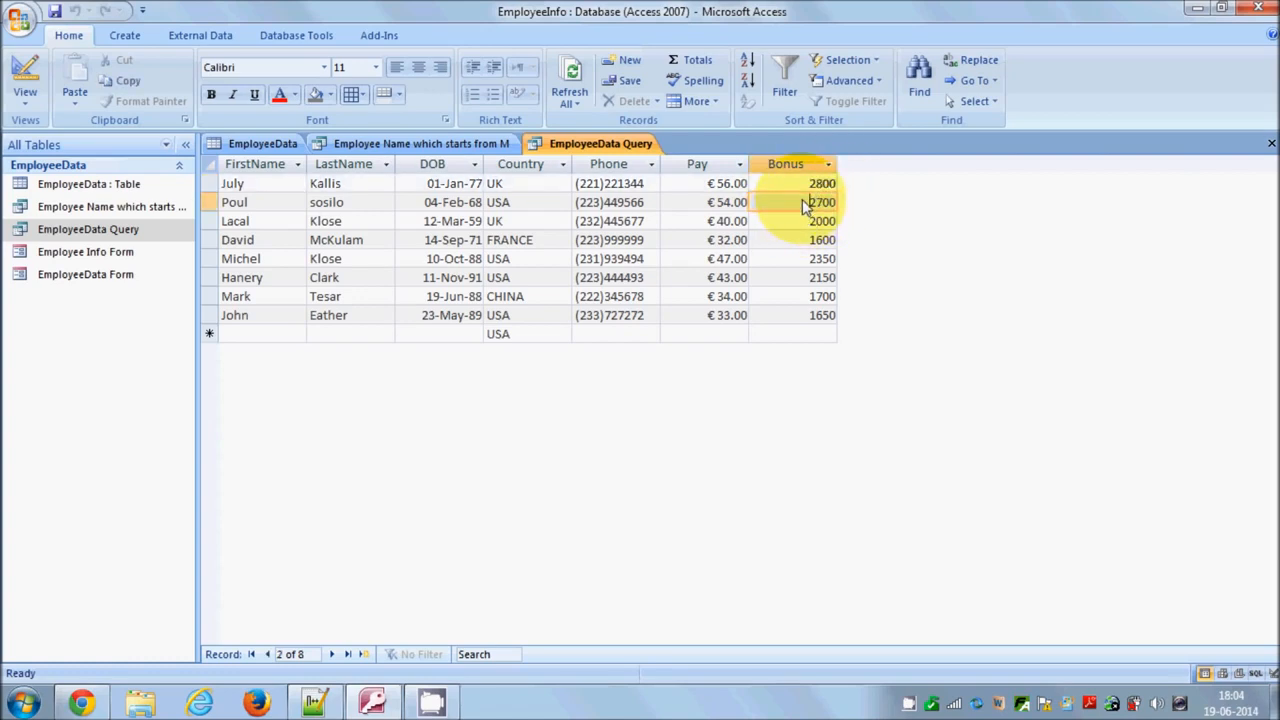
left_click_drag(808, 207, 848, 210)
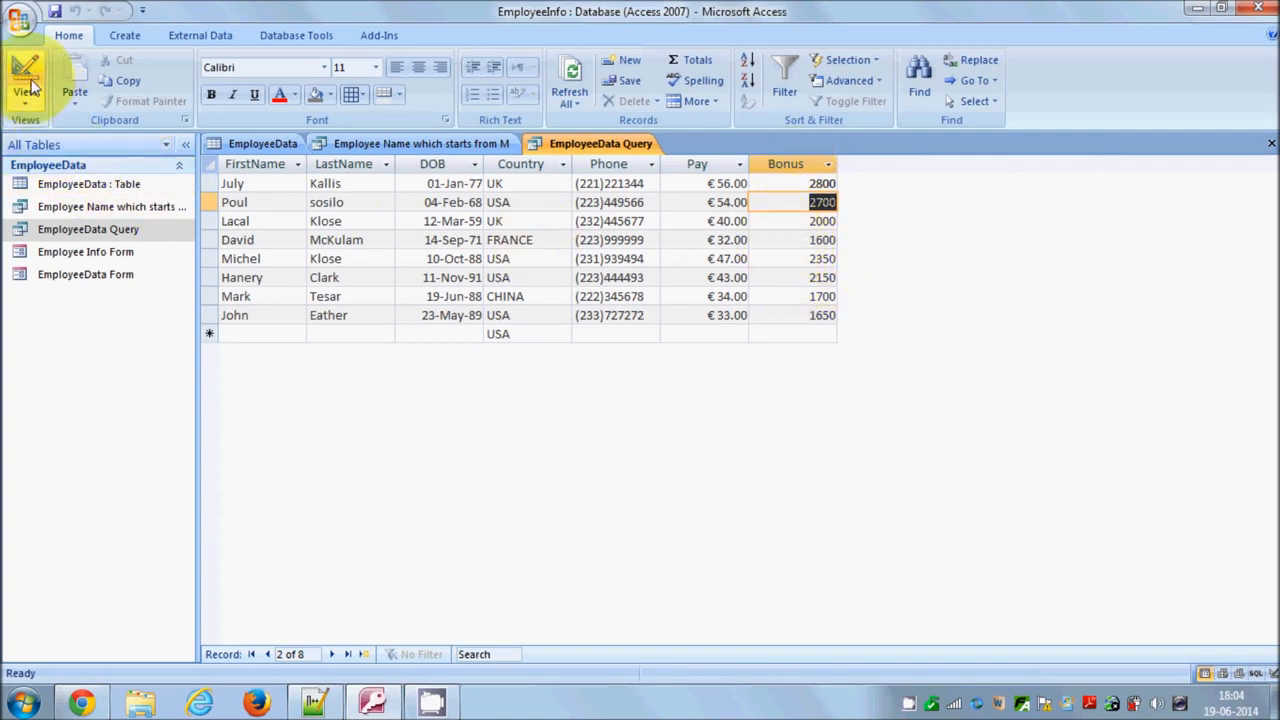
left_click(540, 708)
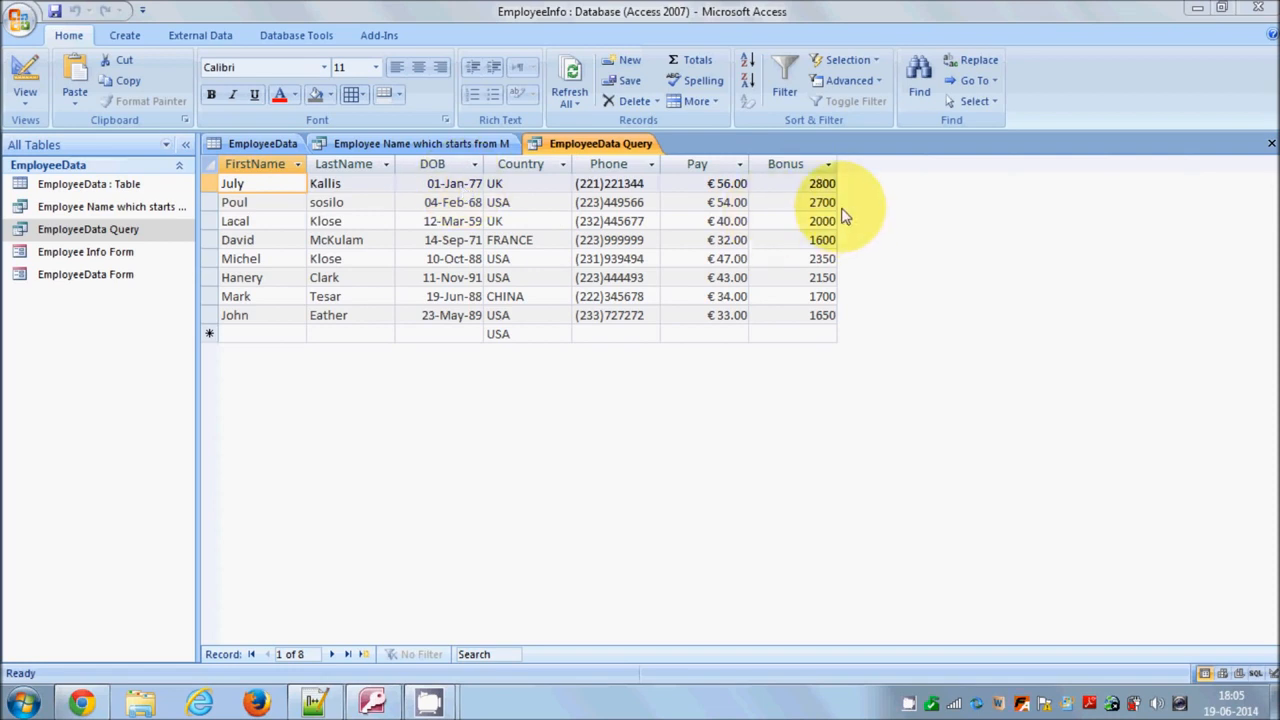
Switch to Design view, set the Bonus field's Format property to Euro, and run the query
left_click(37, 71)
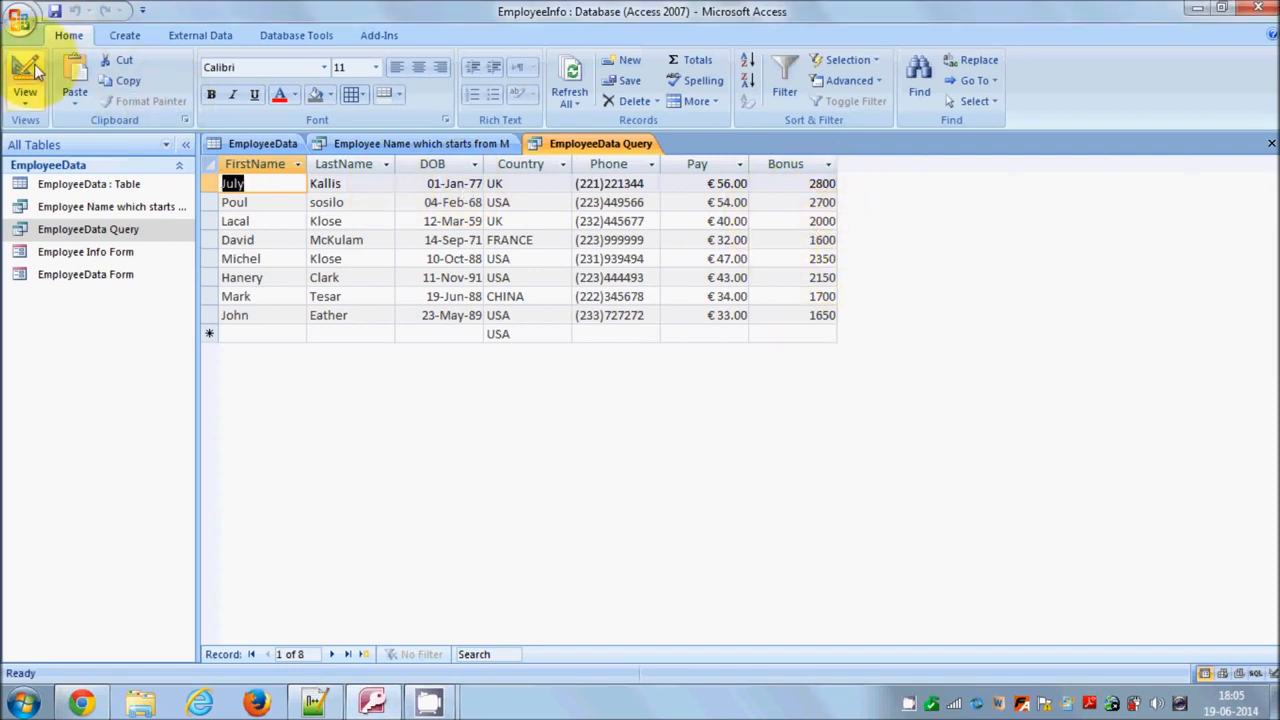
left_click(26, 80)
left_click(984, 476)
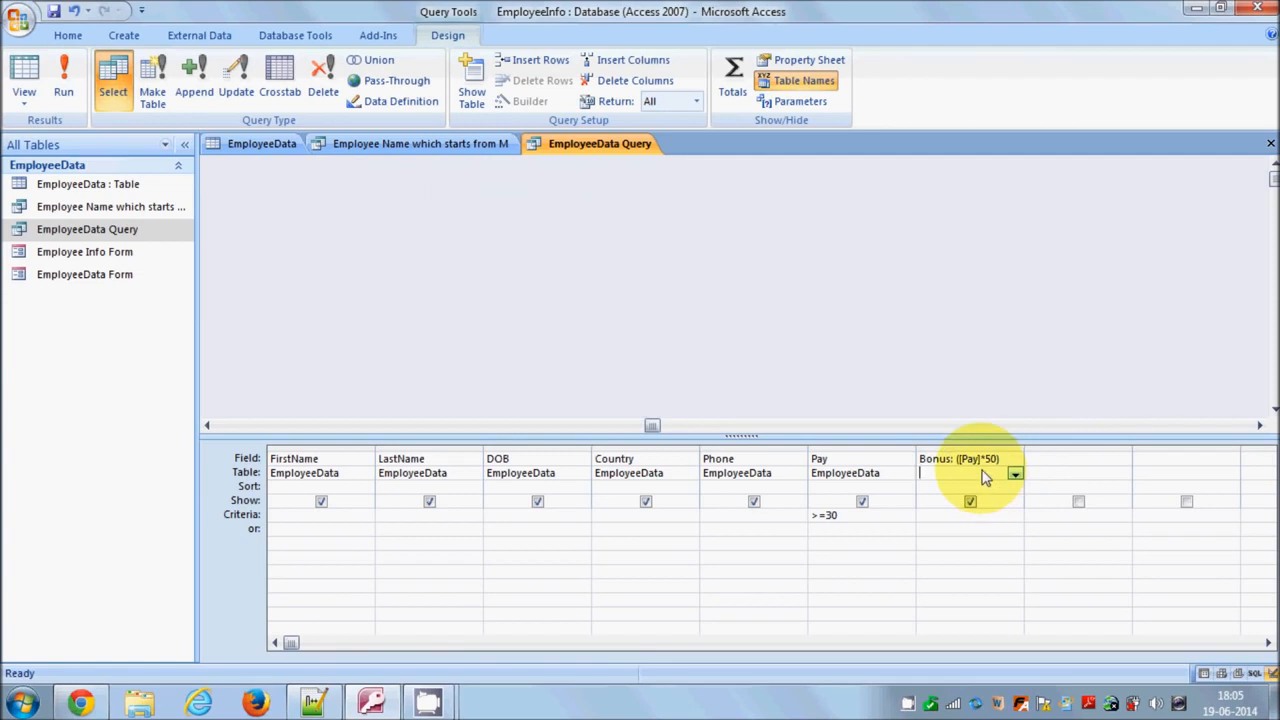
right_click(982, 478)
left_click(1040, 633)
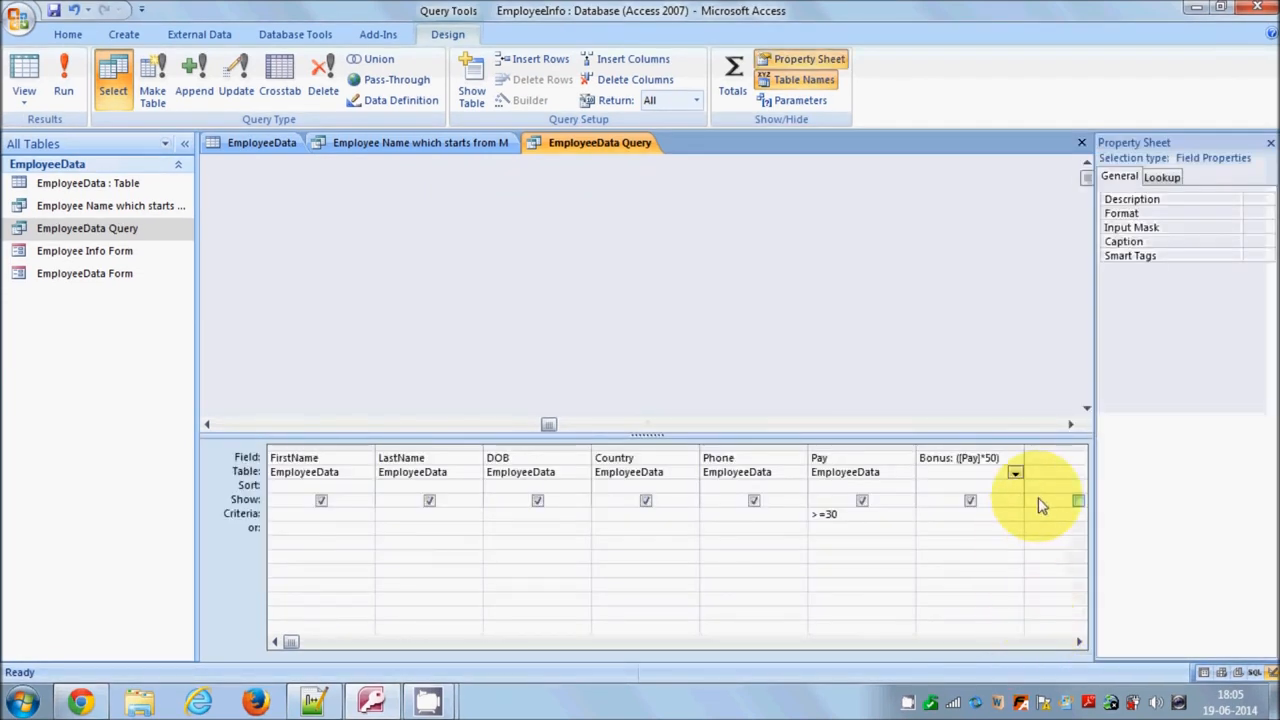
left_click(1175, 215)
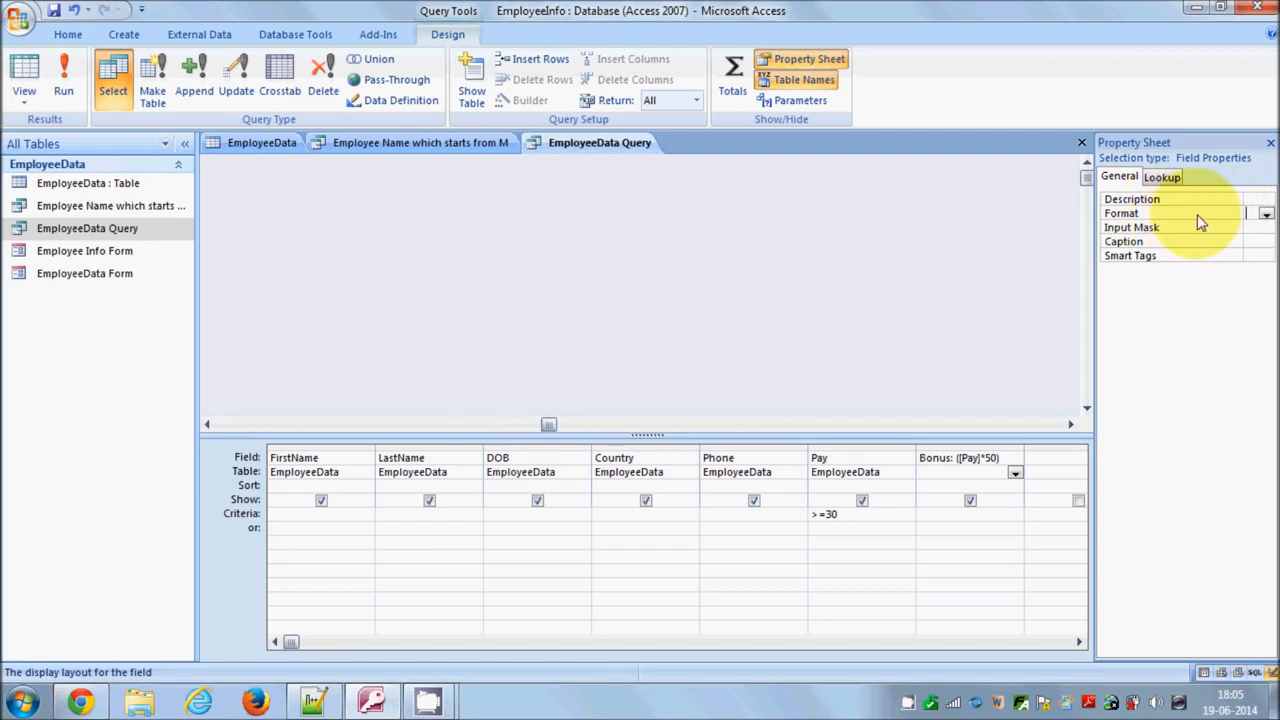
left_click(1266, 214)
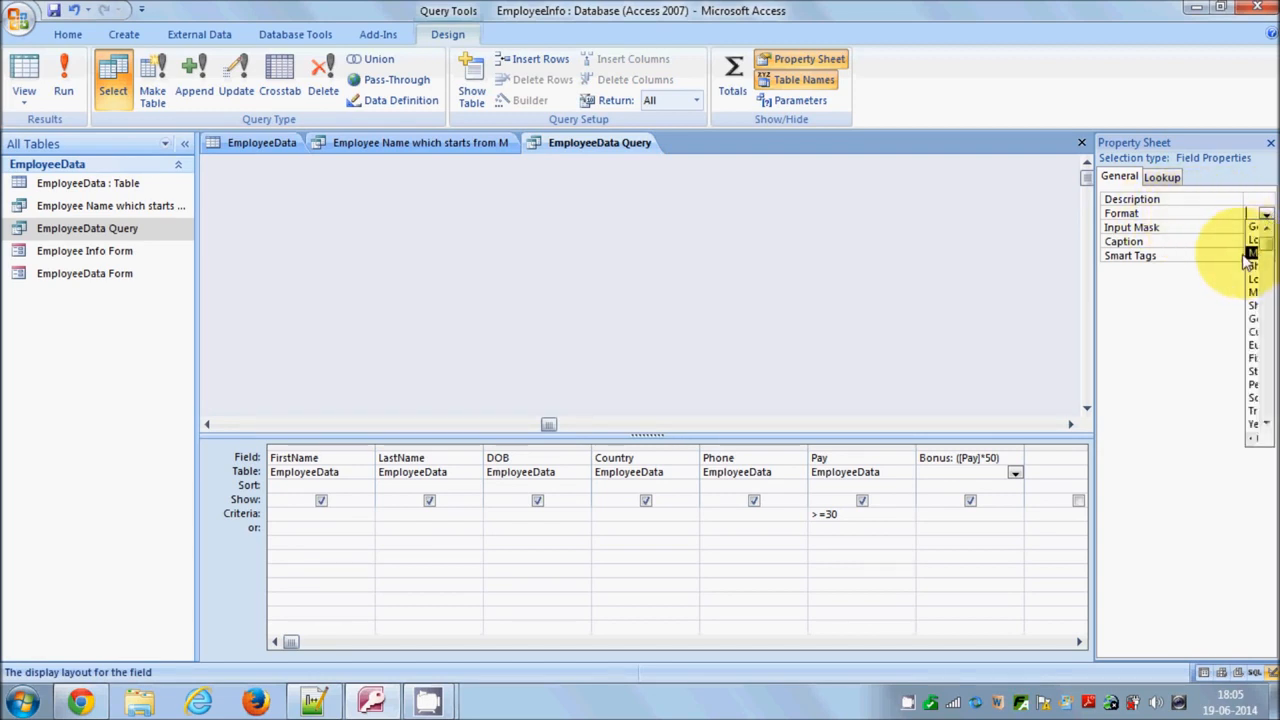
left_click_drag(1243, 257, 1186, 258)
left_click(1266, 214)
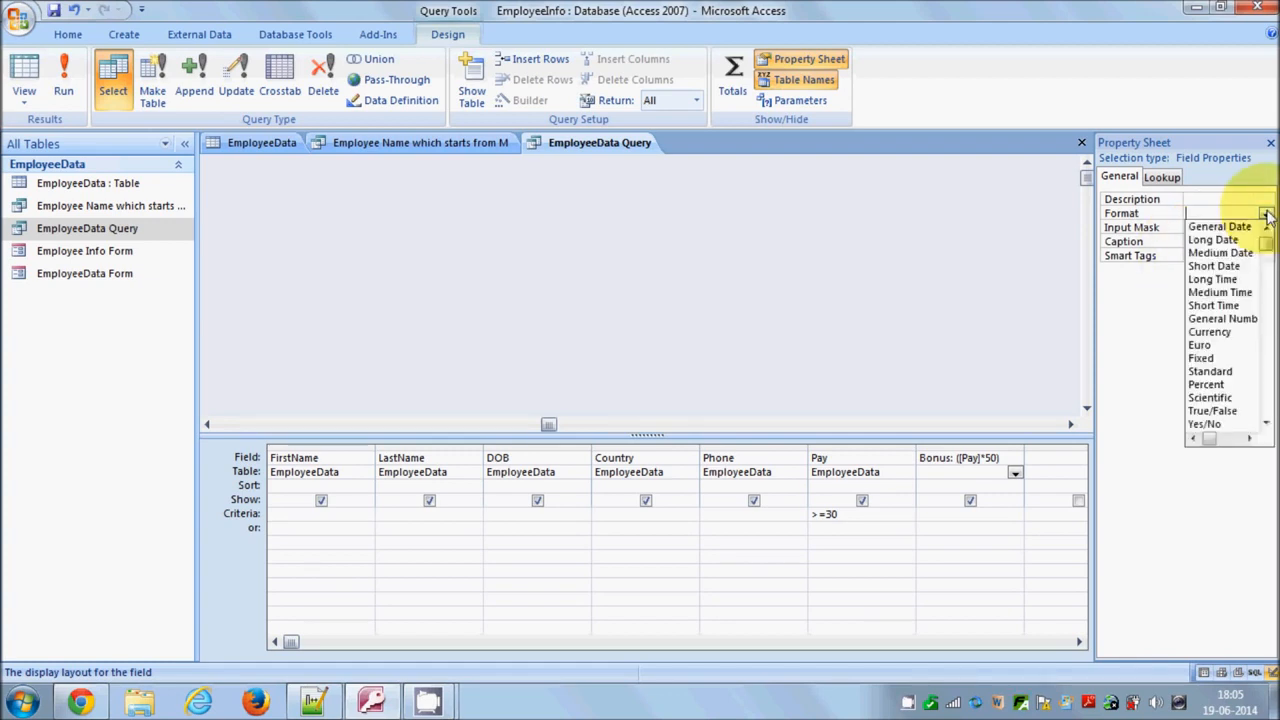
left_click(1201, 348)
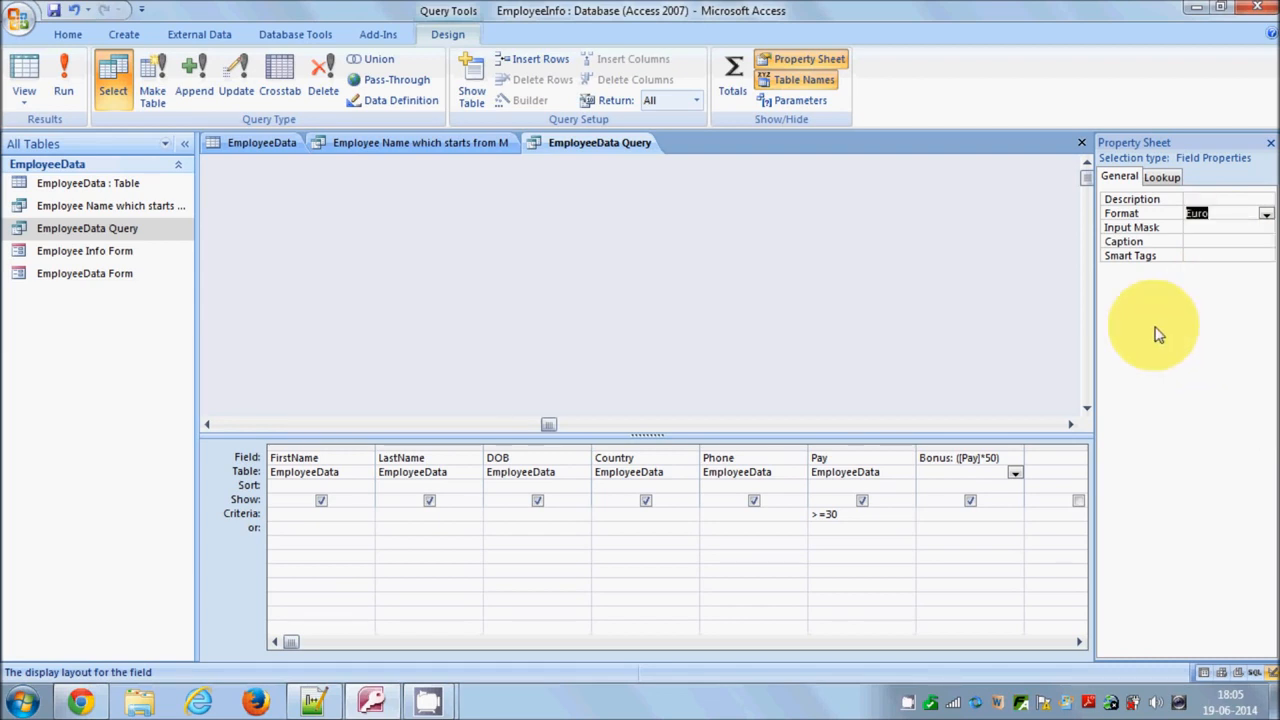
left_click(64, 88)
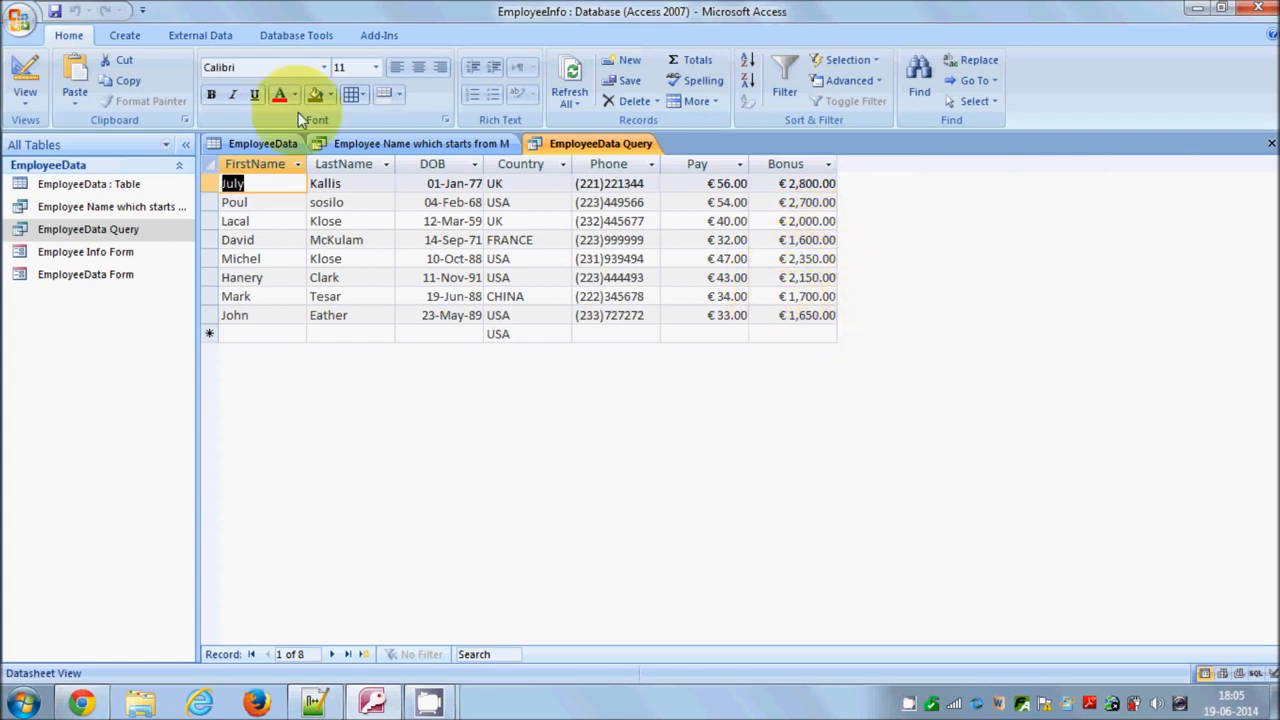
Return to Design view and change the query type to a Delete query
left_click(25, 75)
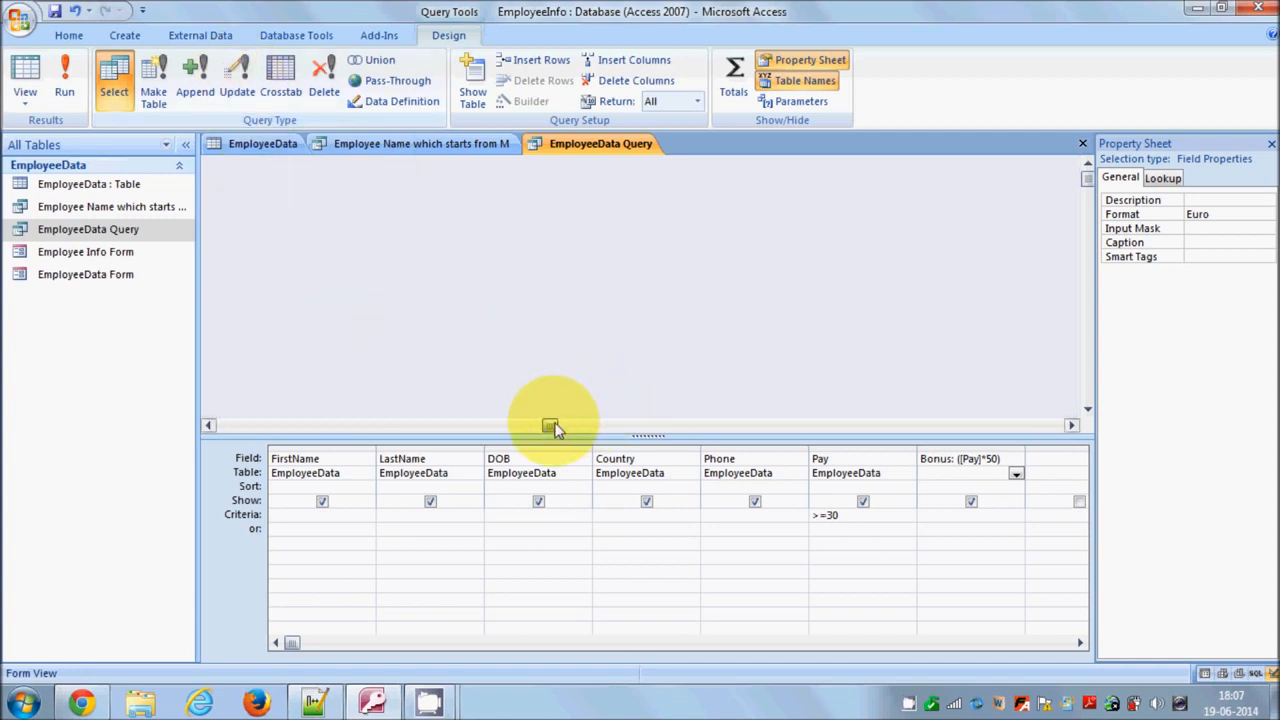
left_click_drag(555, 428, 212, 424)
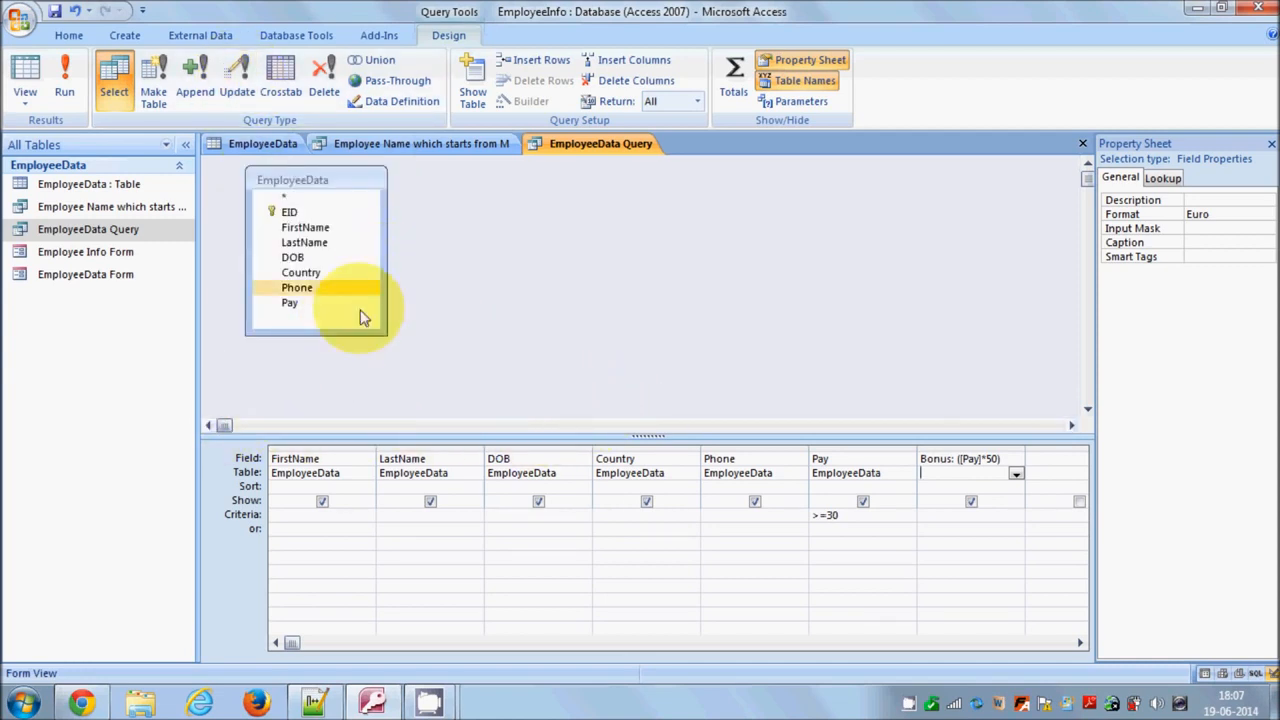
left_click(245, 77)
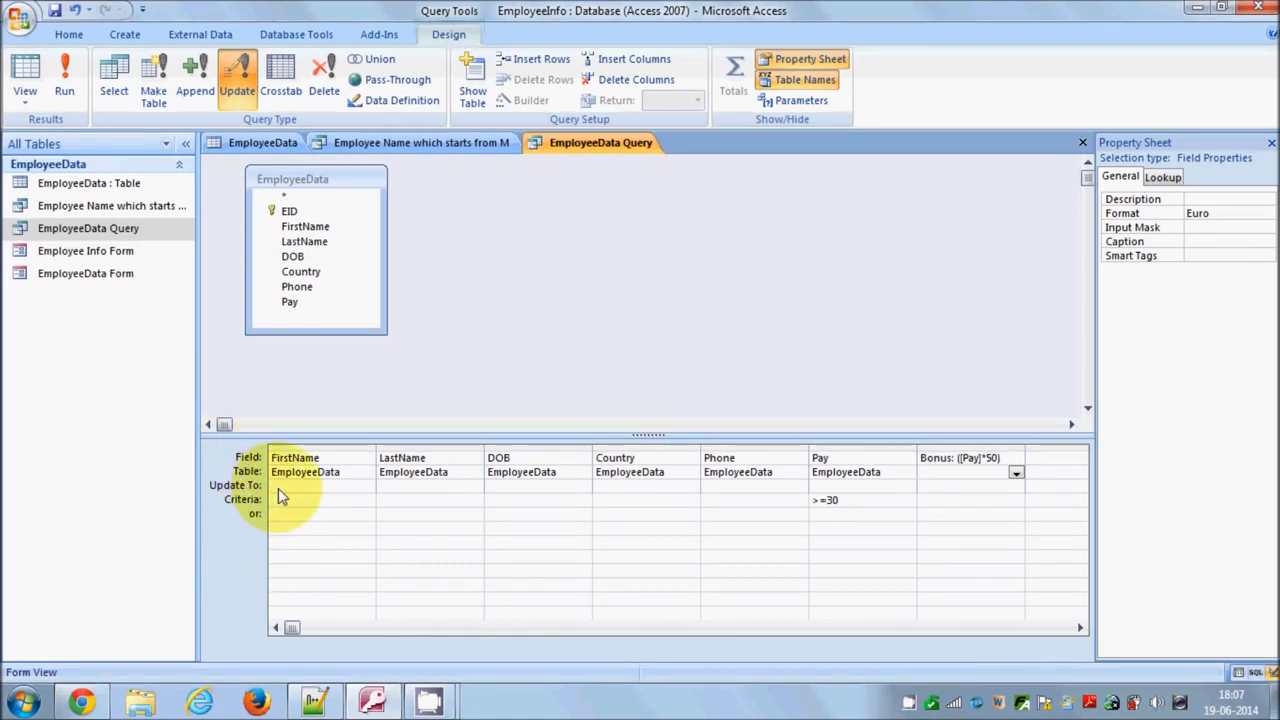
left_click(279, 497)
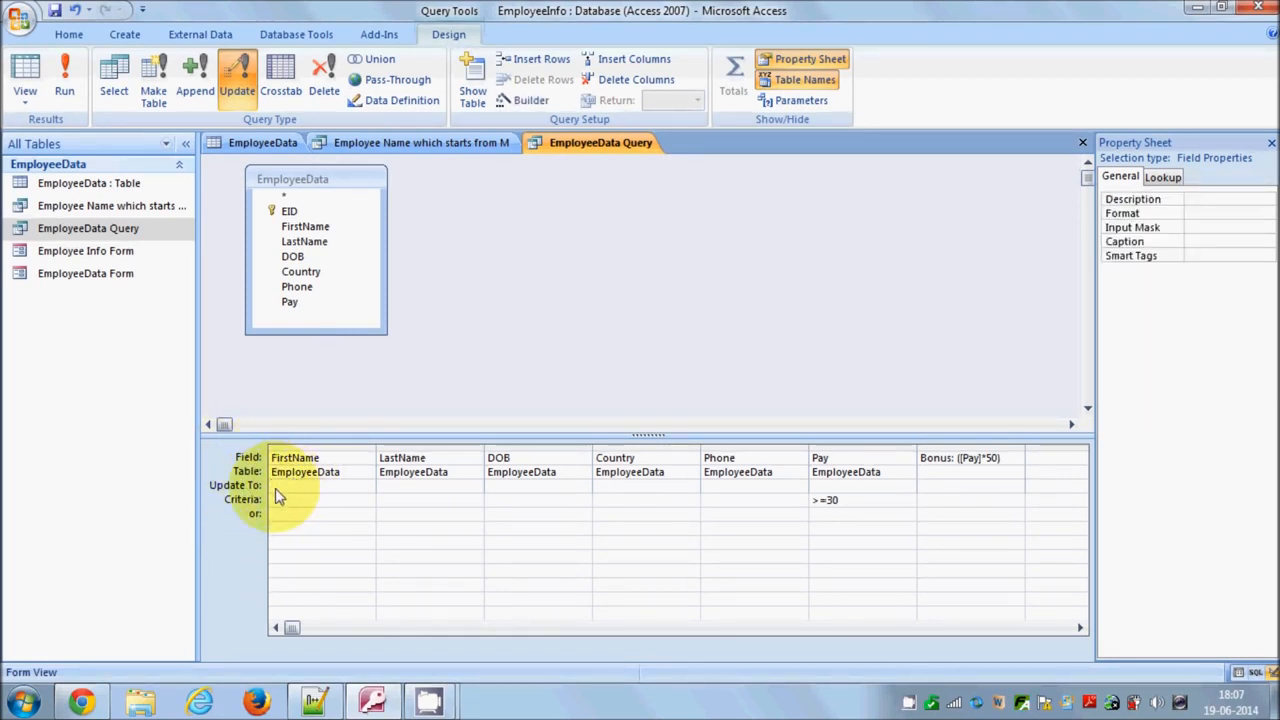
left_click(279, 504)
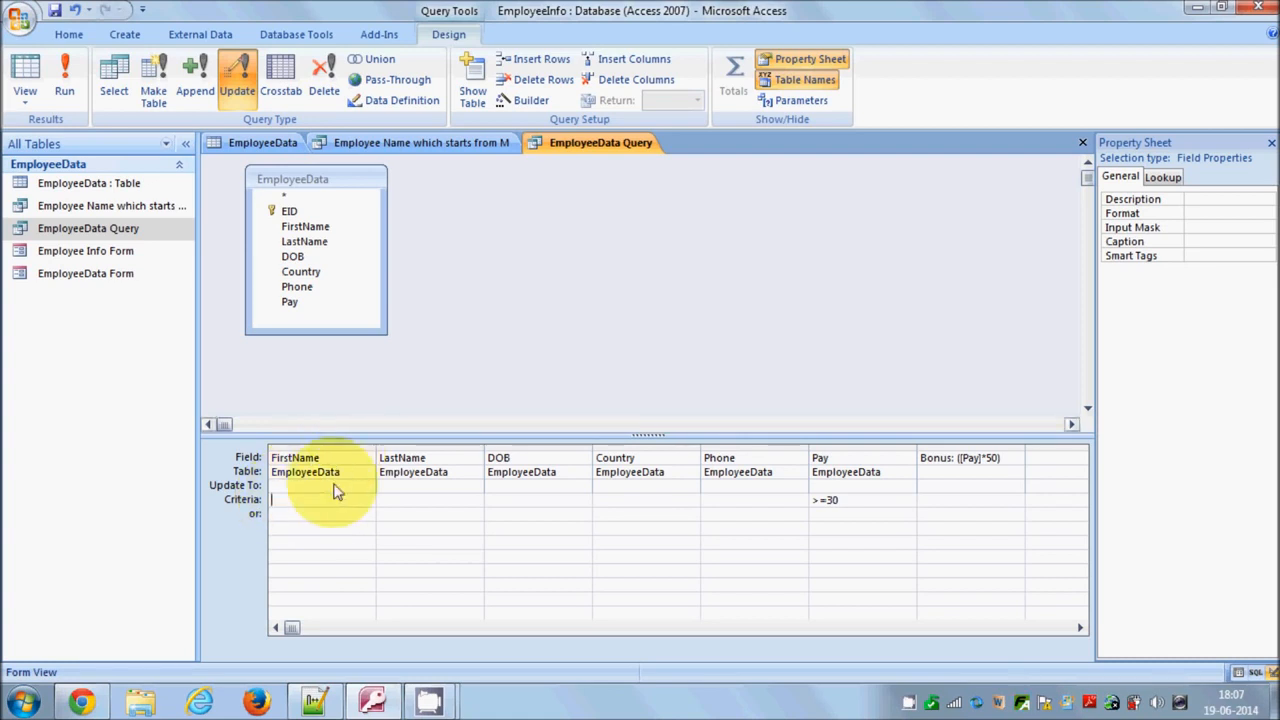
left_click(322, 95)
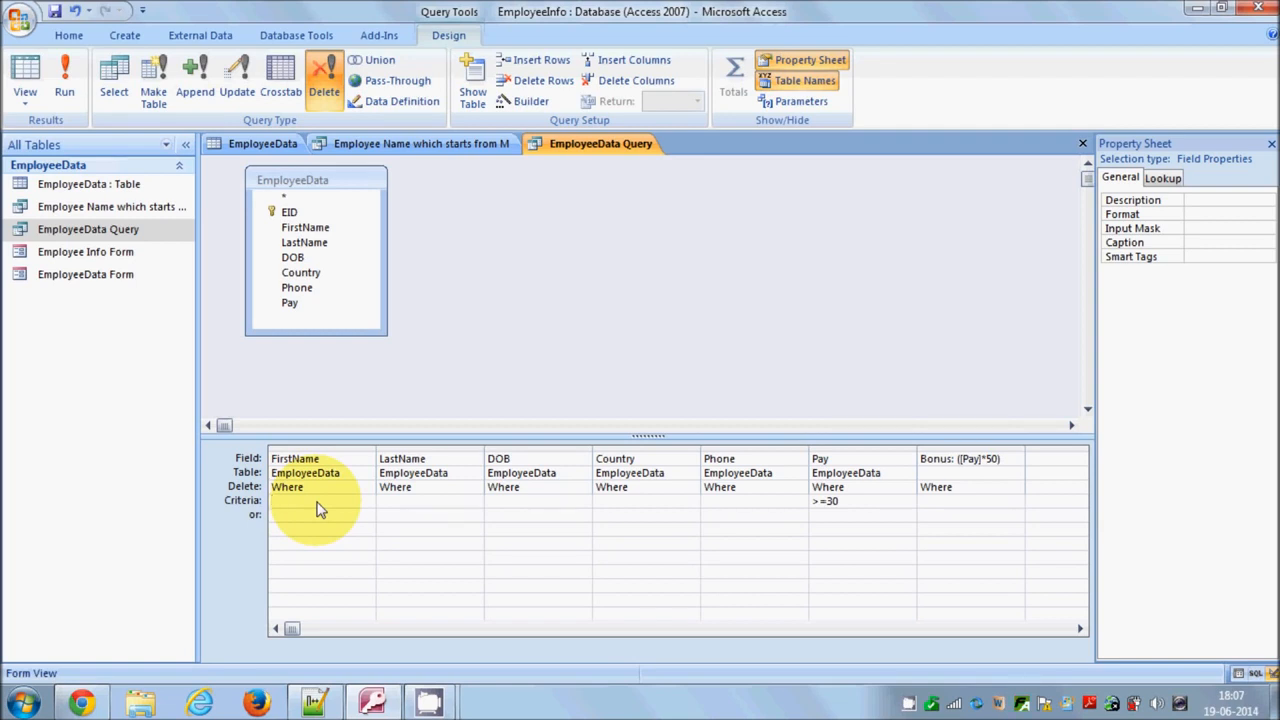
left_click(298, 214)
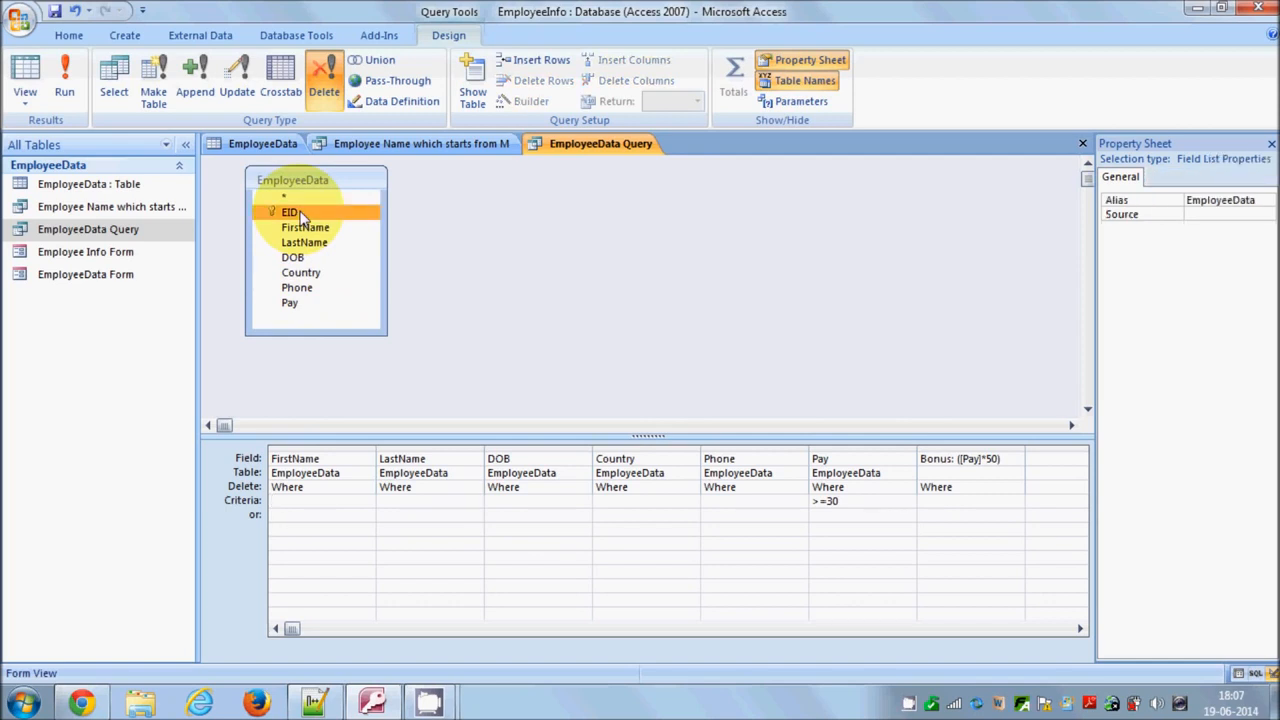
right_click(302, 217)
left_click(284, 214)
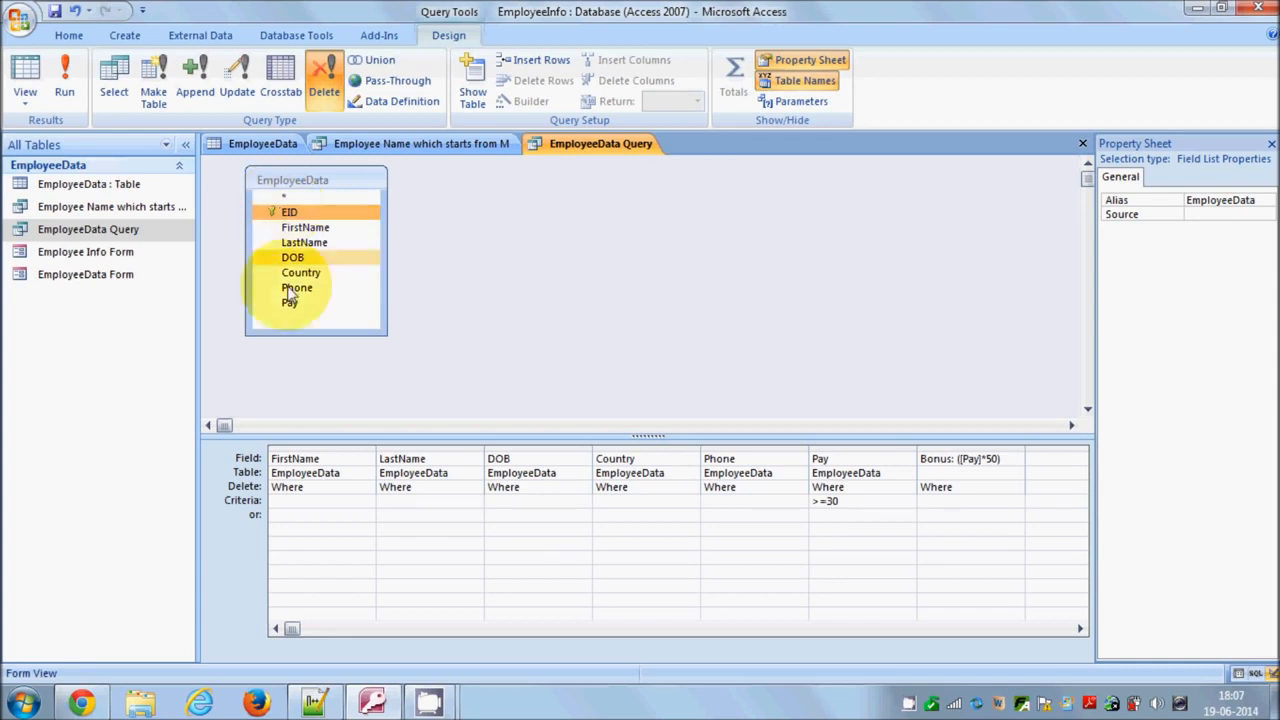
left_click(295, 503)
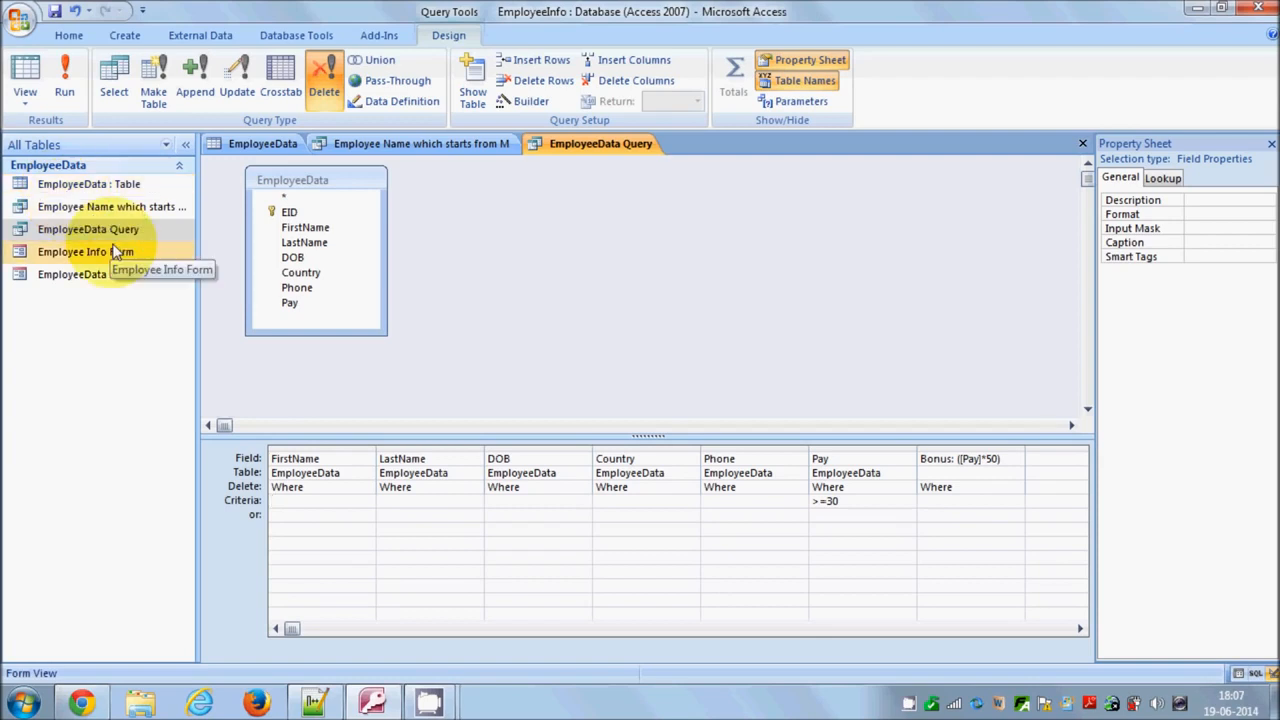
Open the EmployeeData table and select the last record's first name
left_click(86, 190)
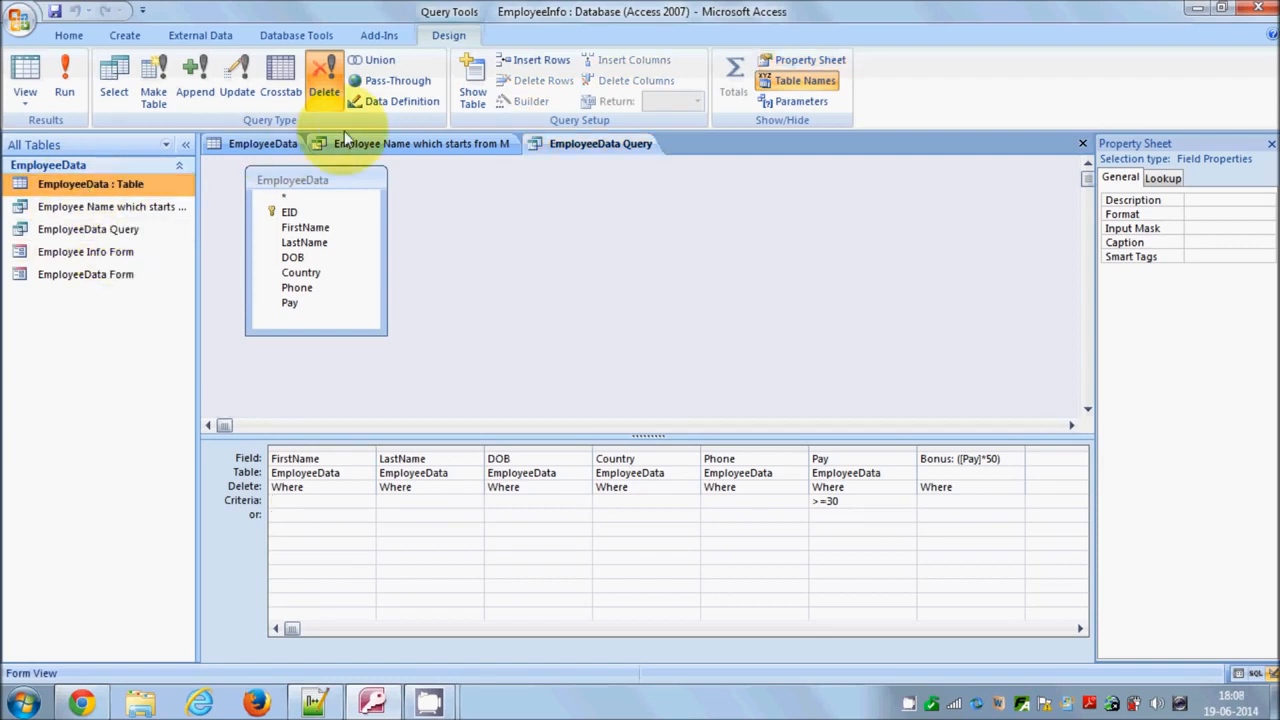
left_click(262, 143)
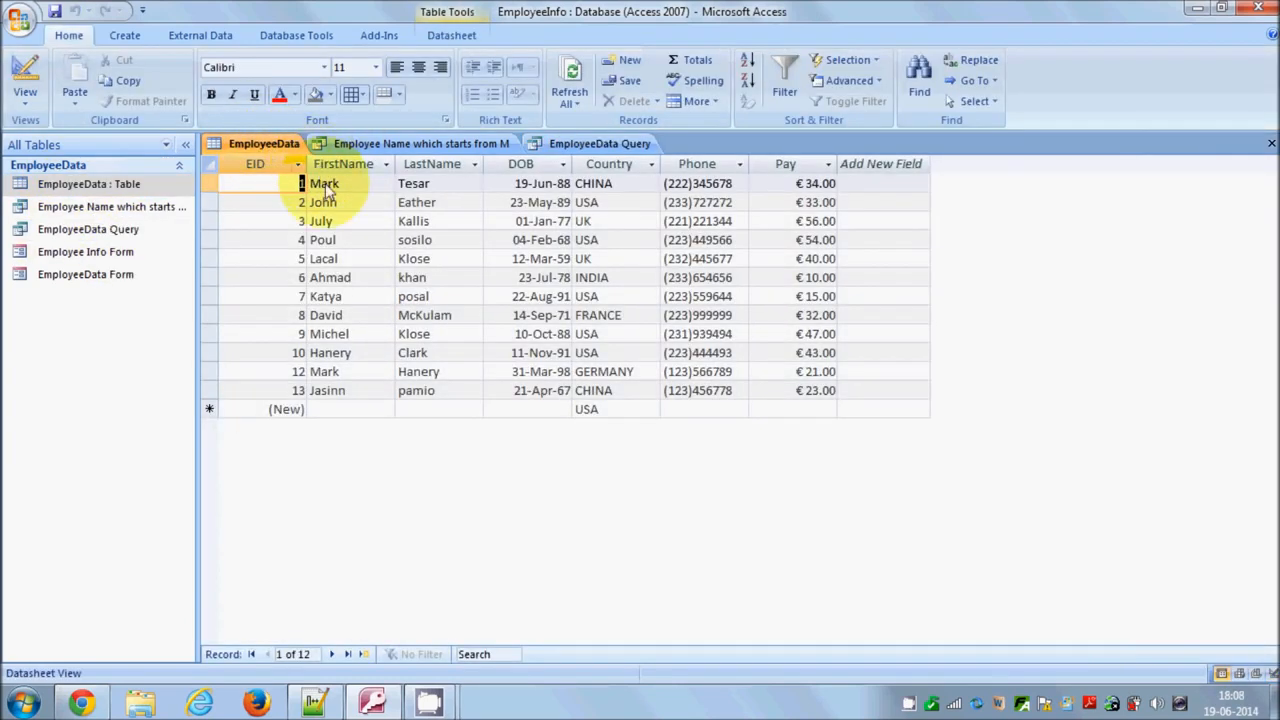
left_click(346, 392)
left_click(309, 393)
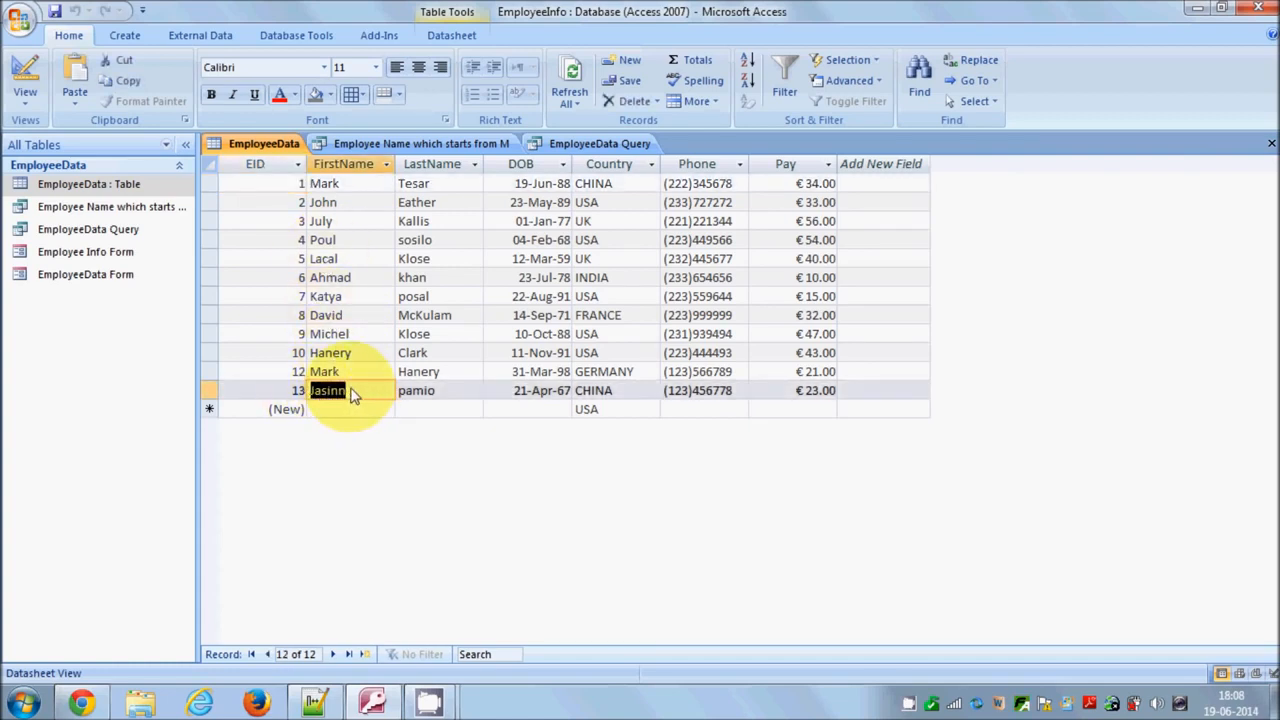
Return to the query design and set the FirstName criterion to Jasinn
left_click(95, 233)
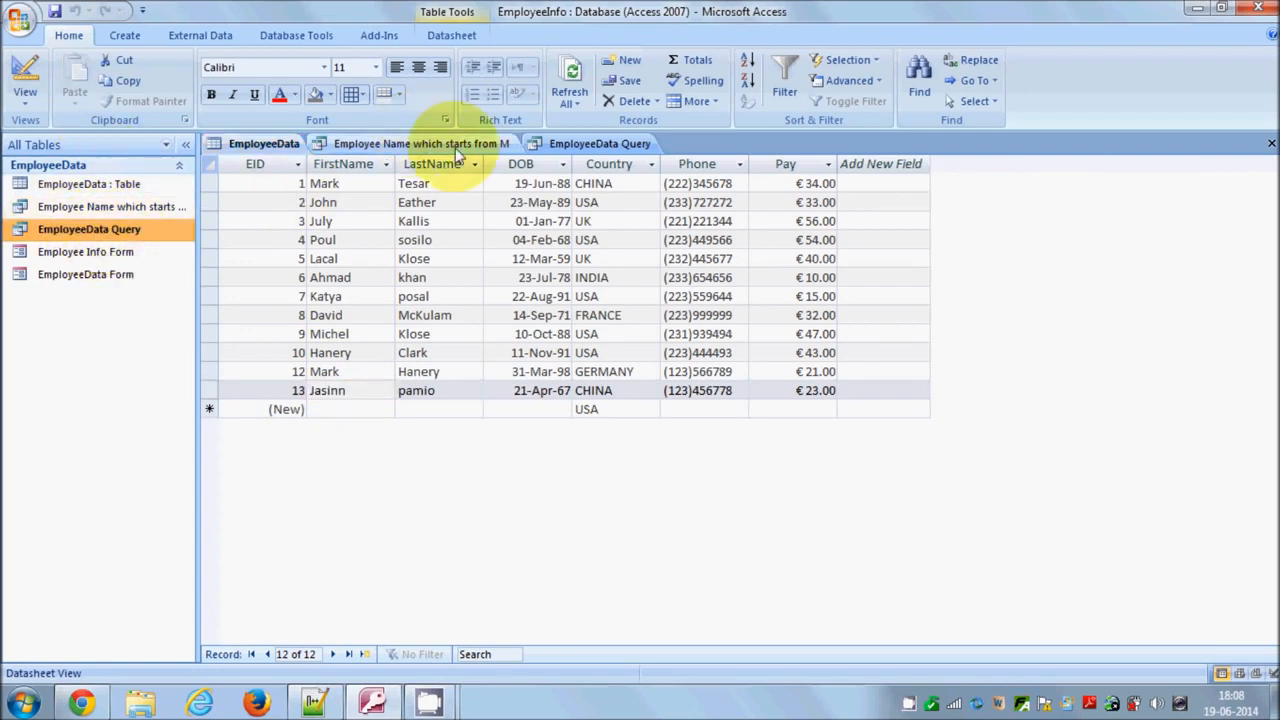
left_click(570, 143)
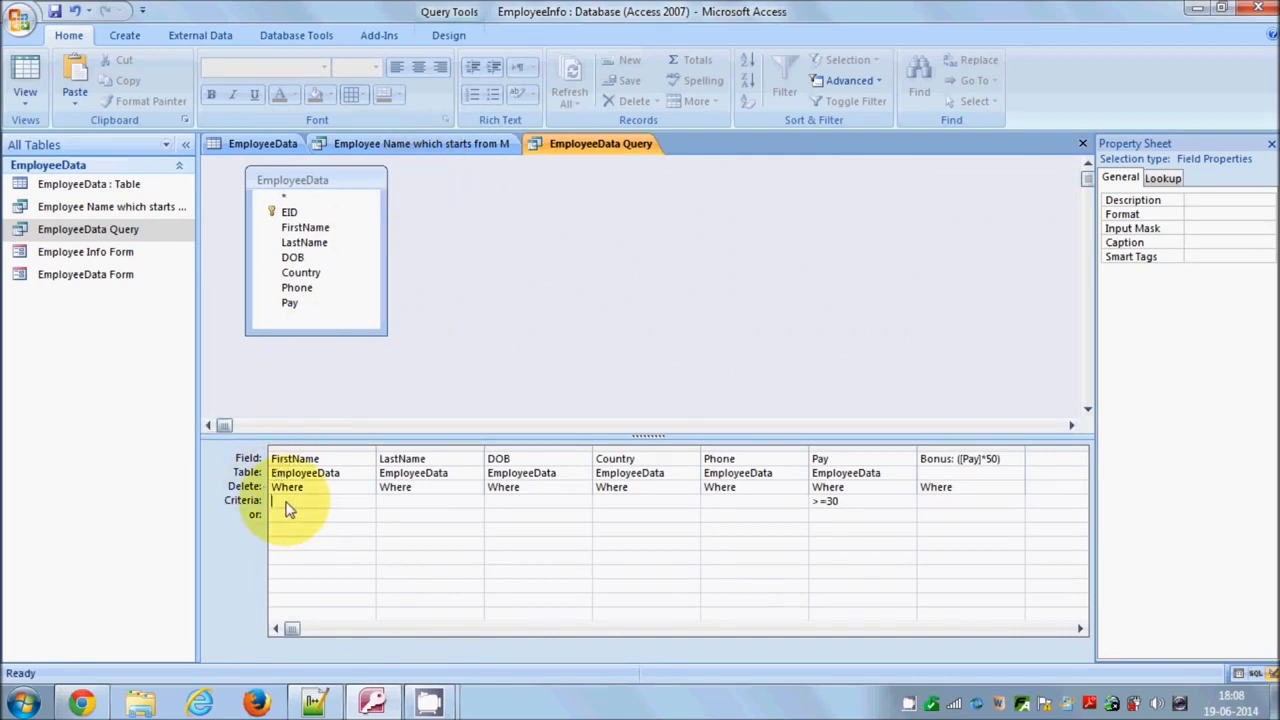
left_click(448, 35)
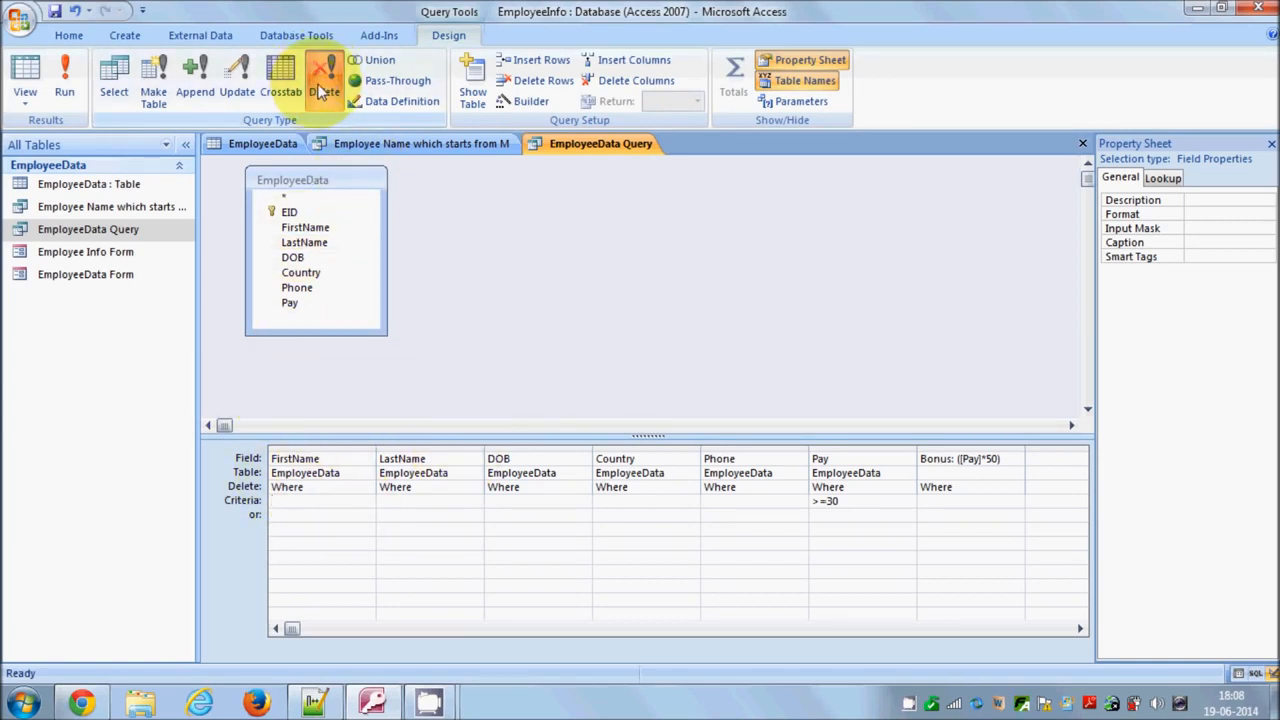
left_click(264, 502)
left_click(330, 508)
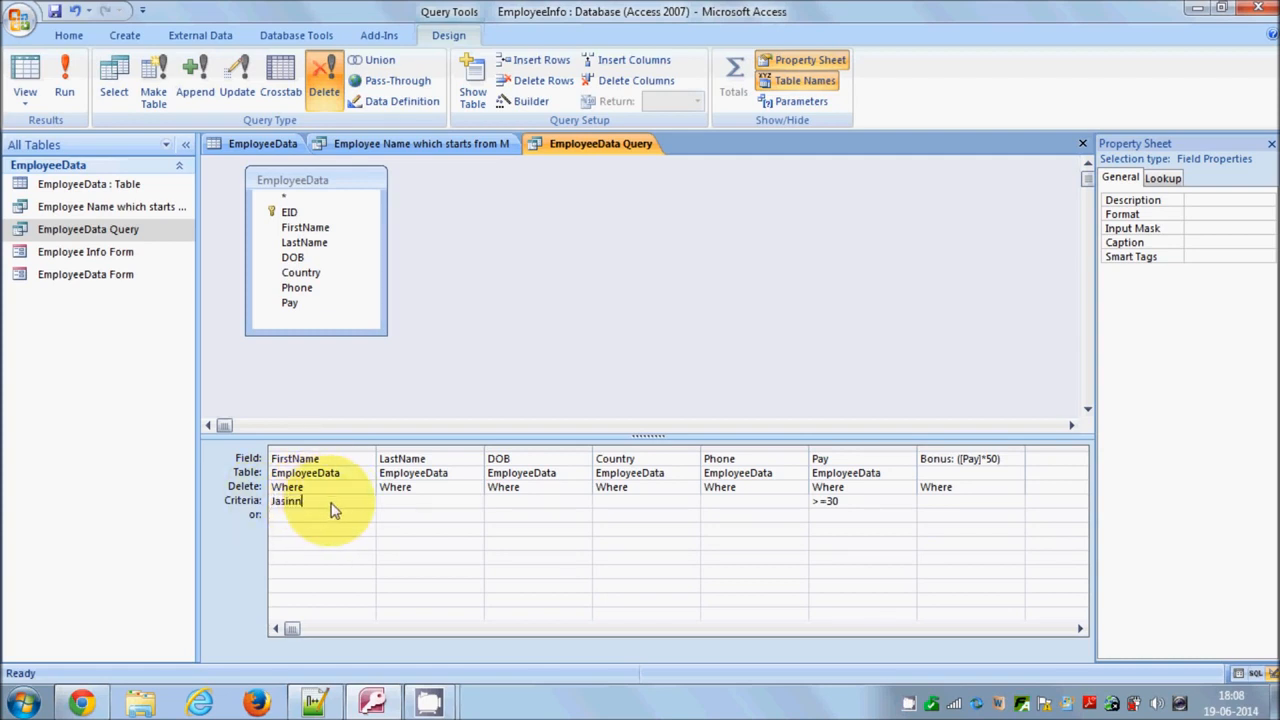
Run the Delete query and decline the deletion
left_click(66, 76)
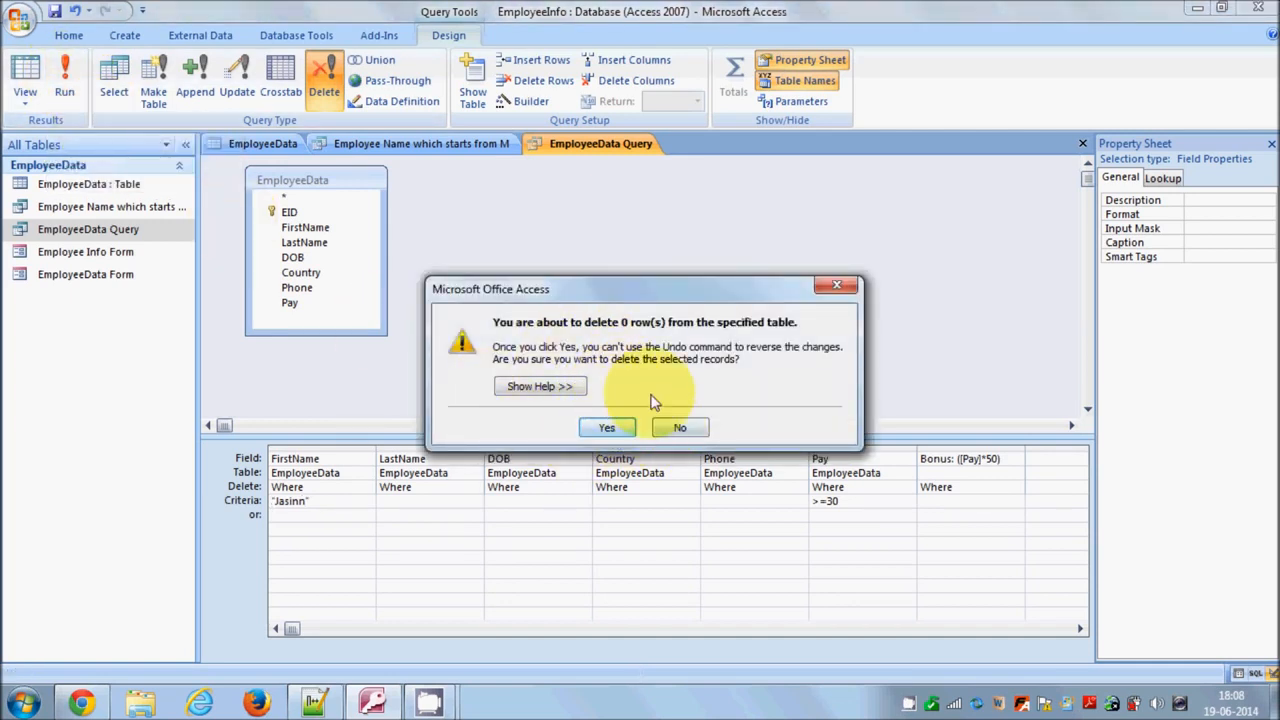
left_click(577, 710)
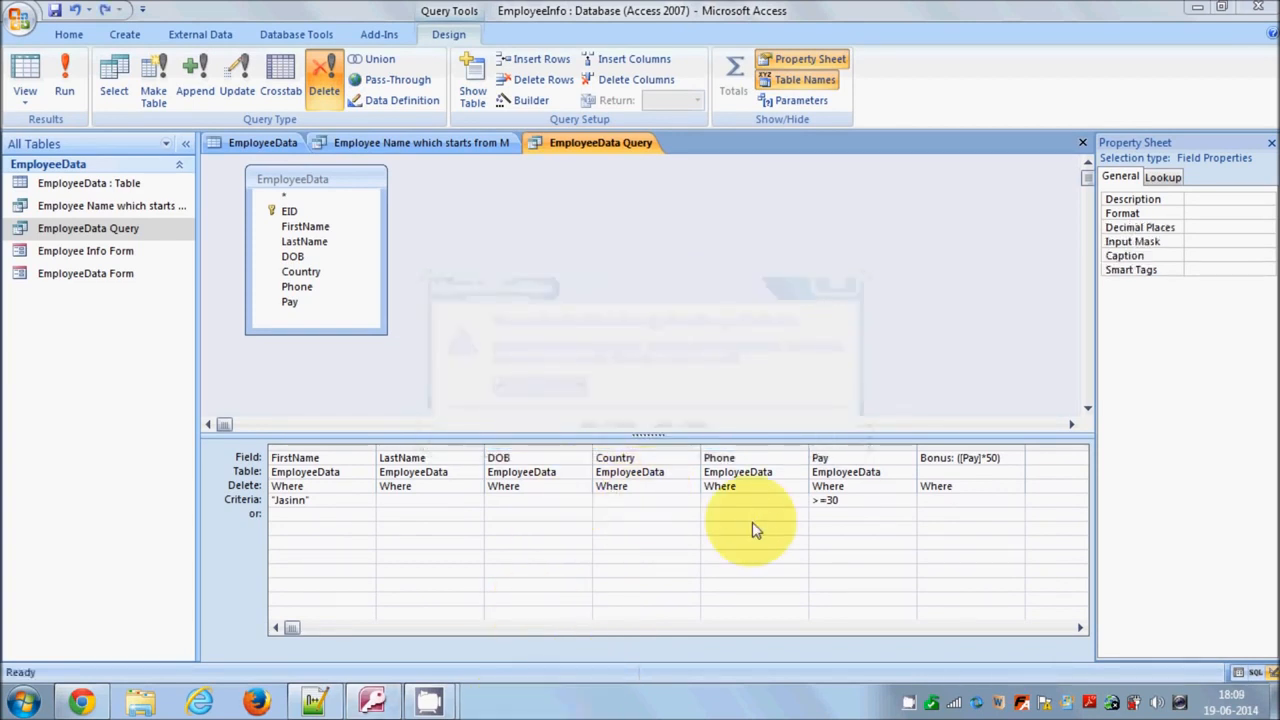
Clear the Pay criterion >=30 and run the Delete query, confirming the deletion
left_click(848, 501)
left_click_drag(864, 501, 812, 506)
left_click(855, 505)
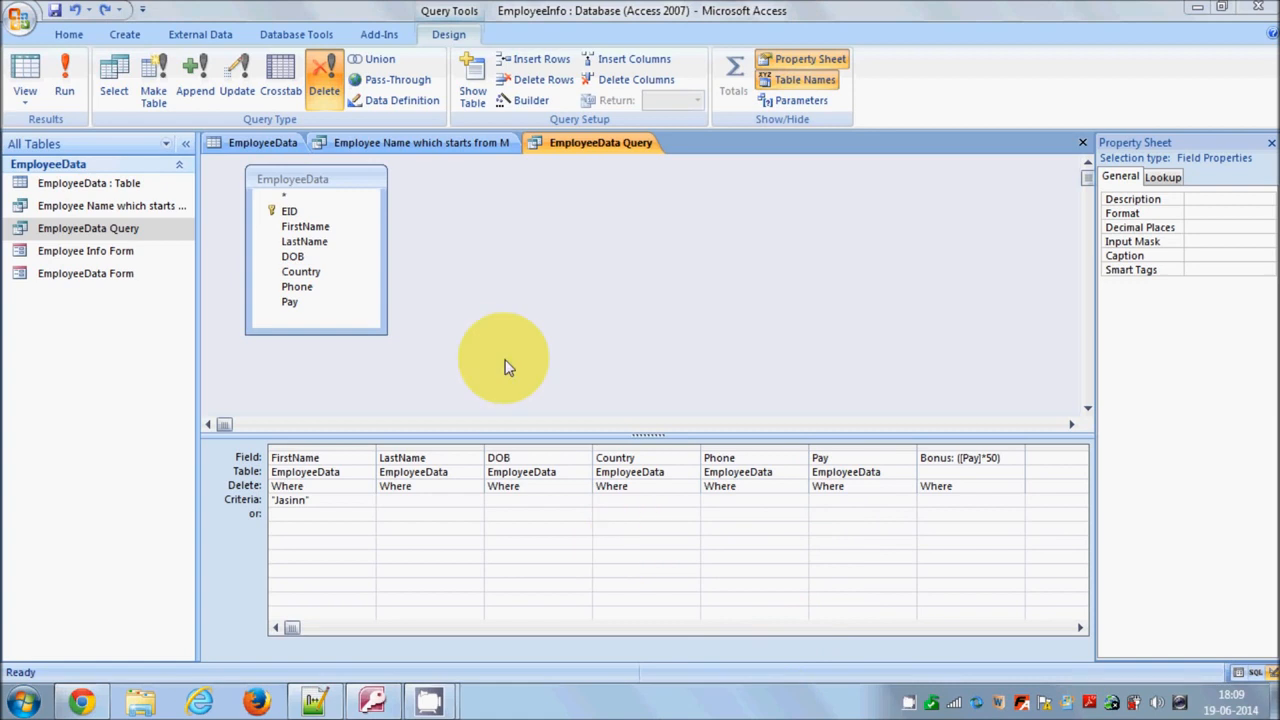
left_click(64, 88)
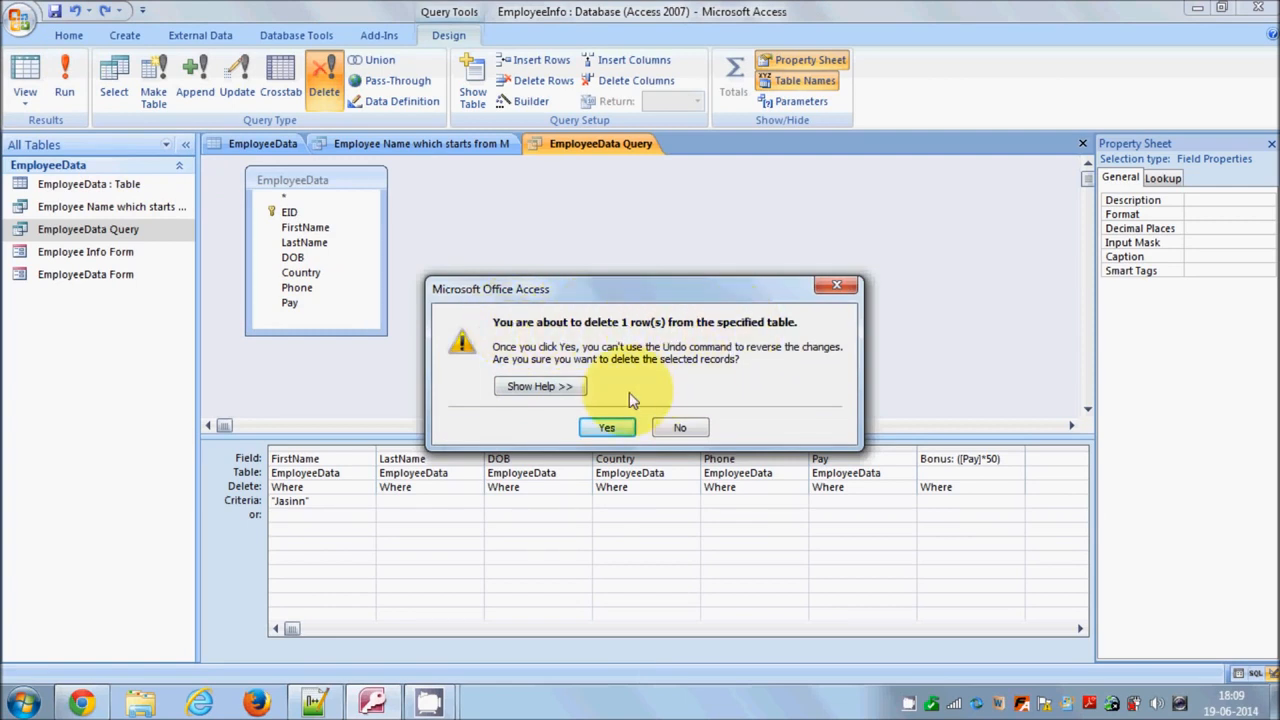
left_click(665, 427)
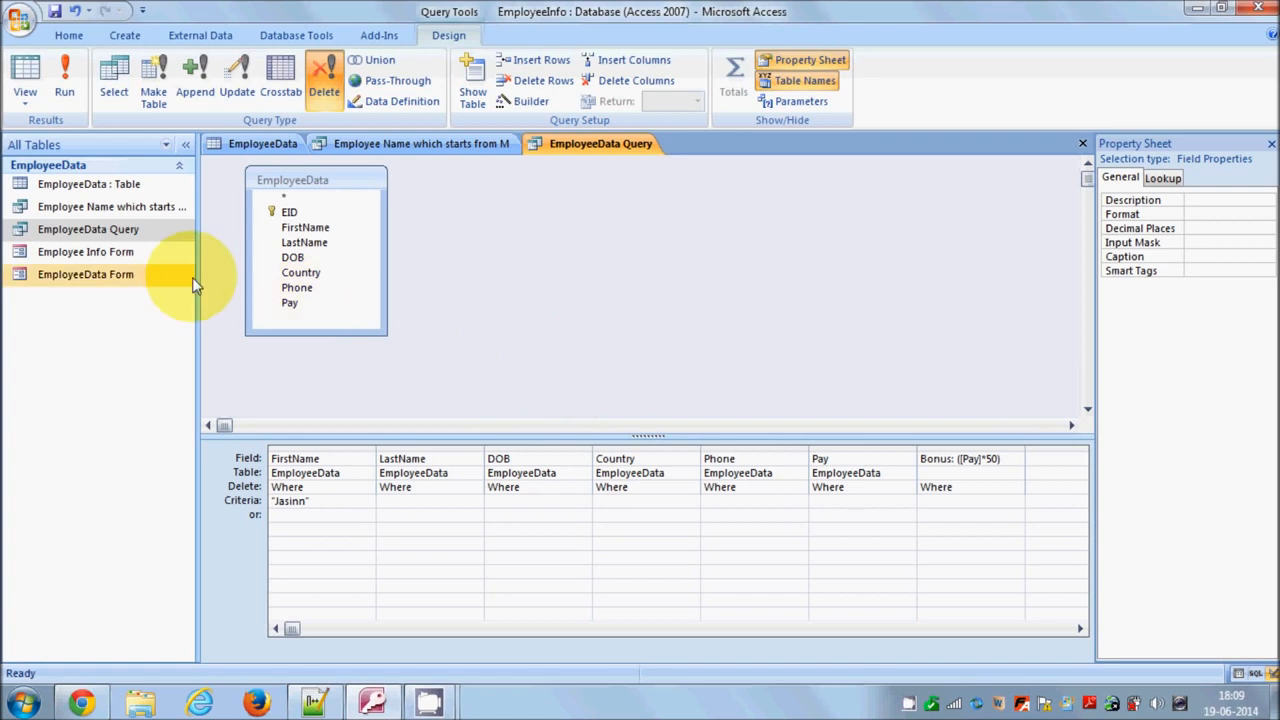
Inspect the EmployeeData table for the deleted record and return to the query design
left_click(256, 145)
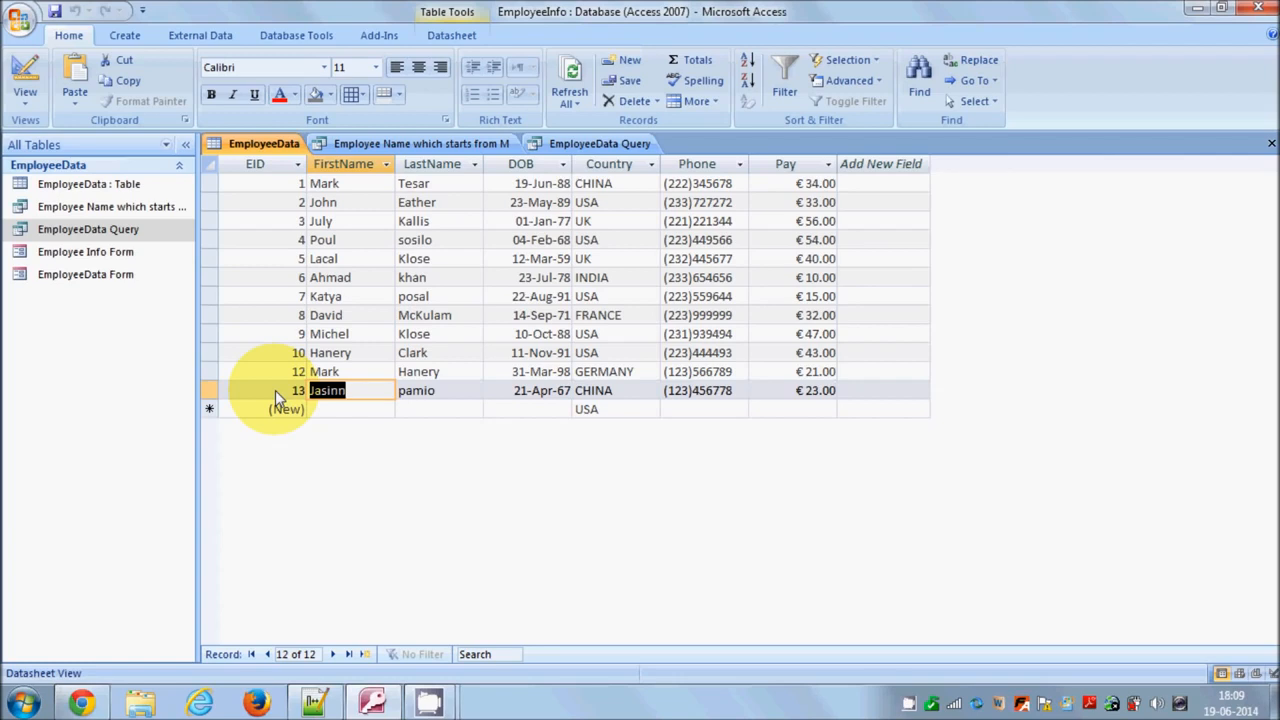
key("shift+Tab")
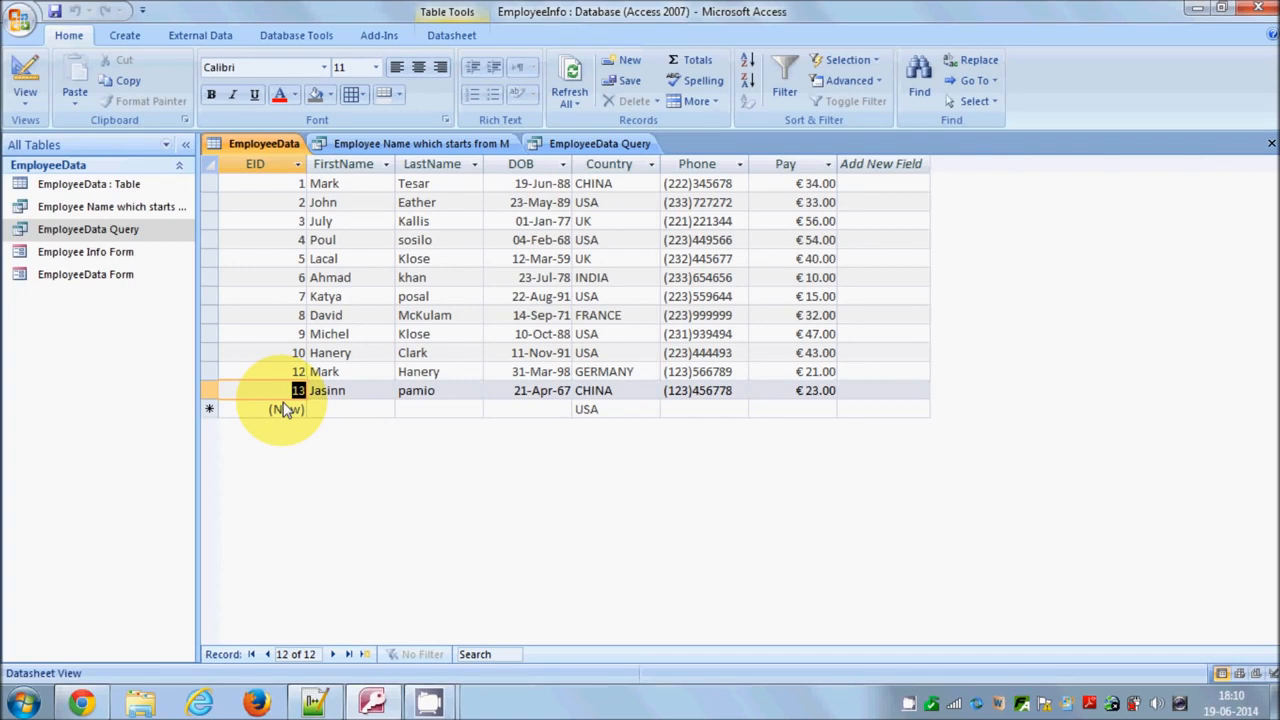
left_click(20, 97)
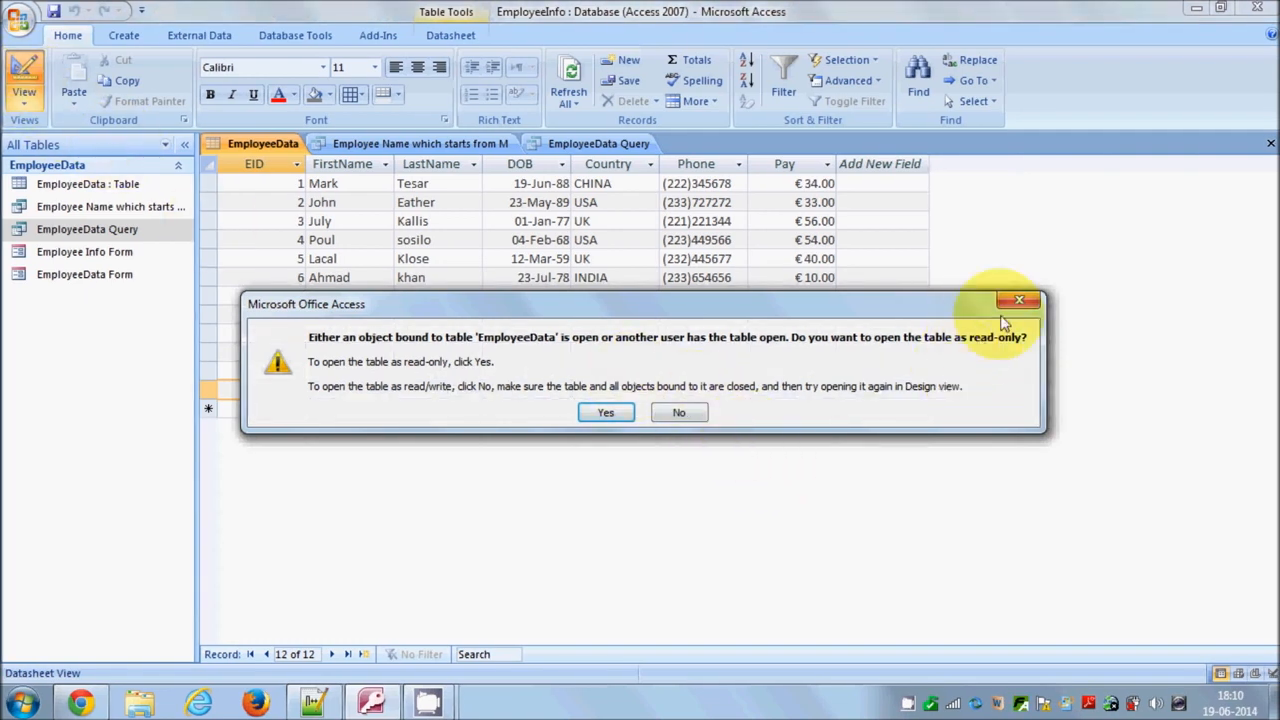
left_click(1018, 301)
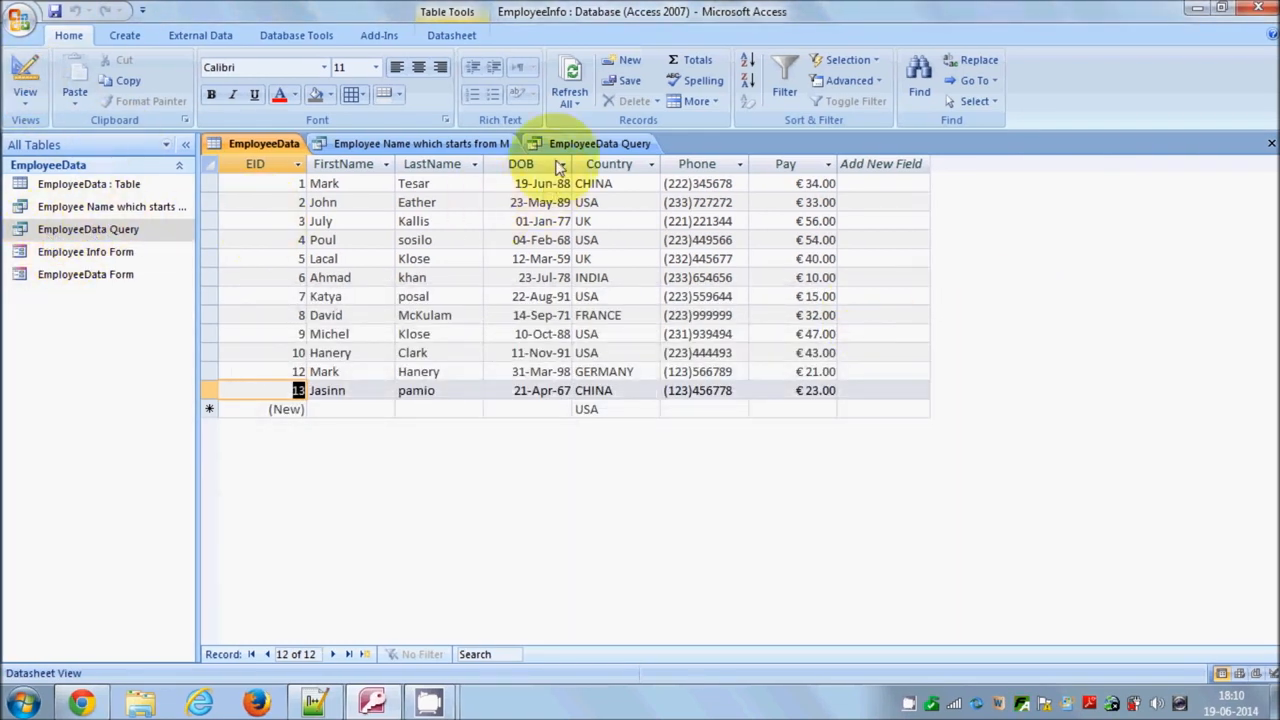
left_click(568, 144)
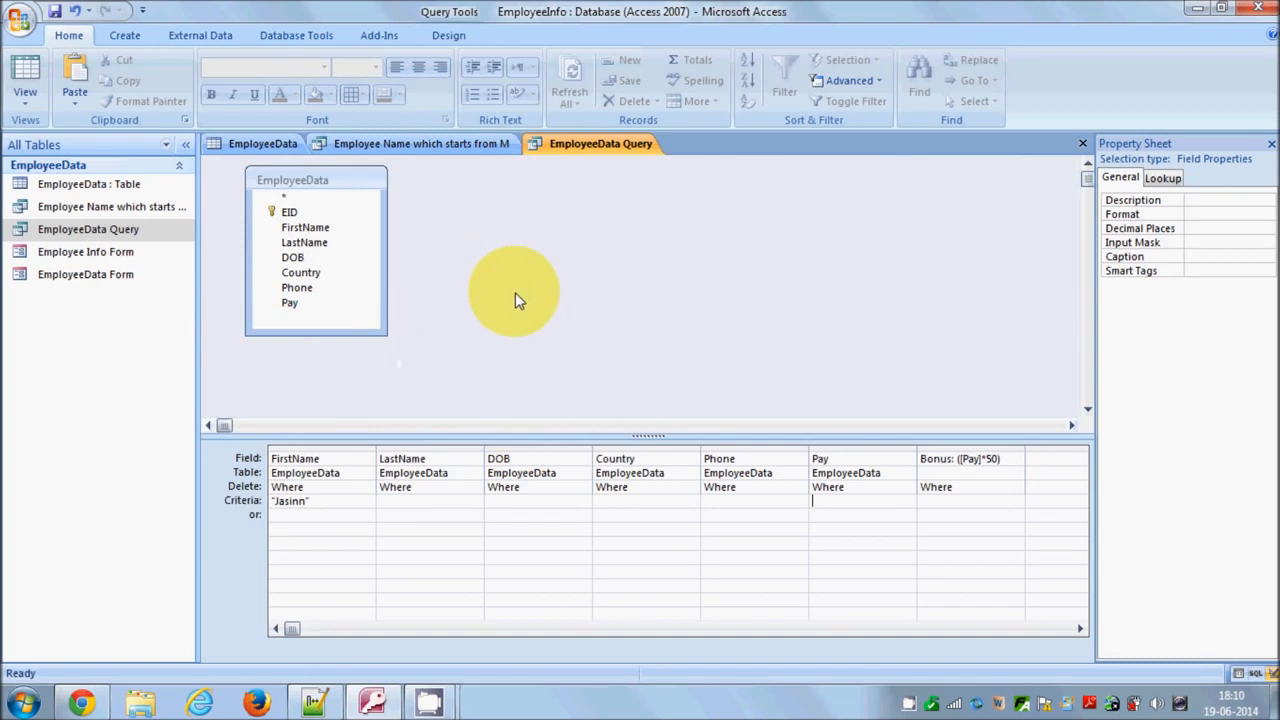
left_click(449, 35)
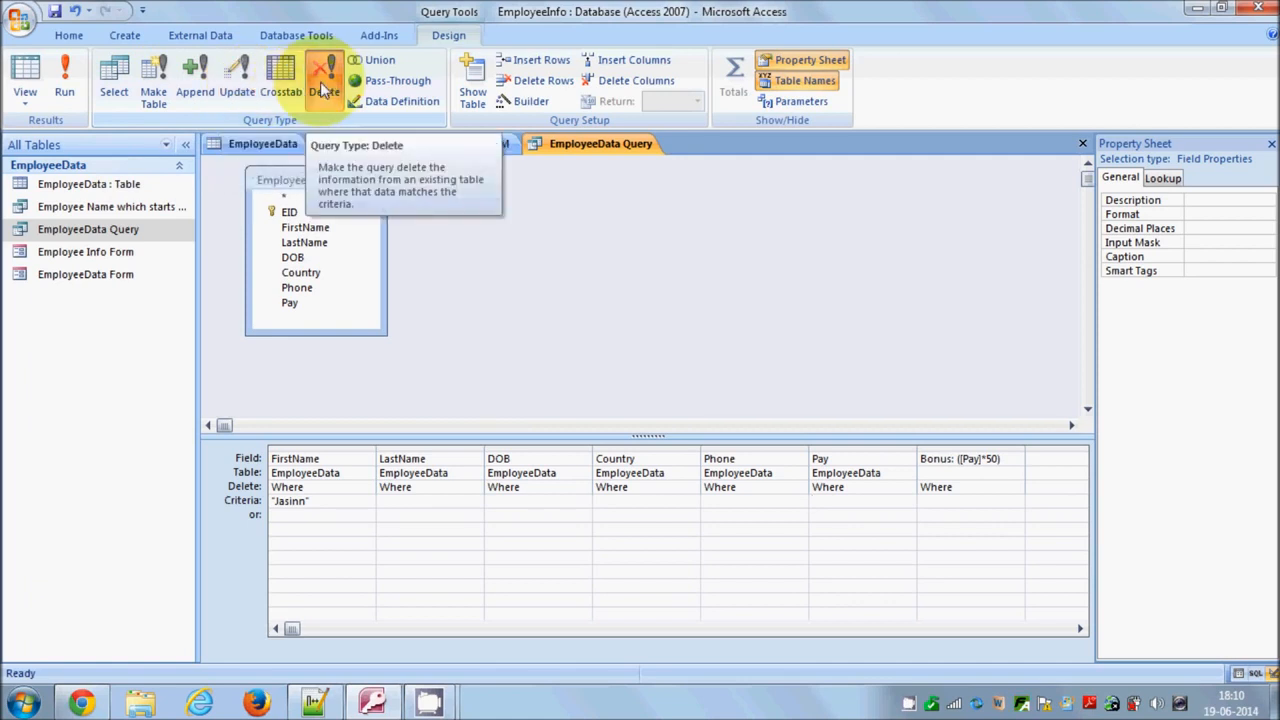
Switch the Delete query to SQL View
left_click(30, 100)
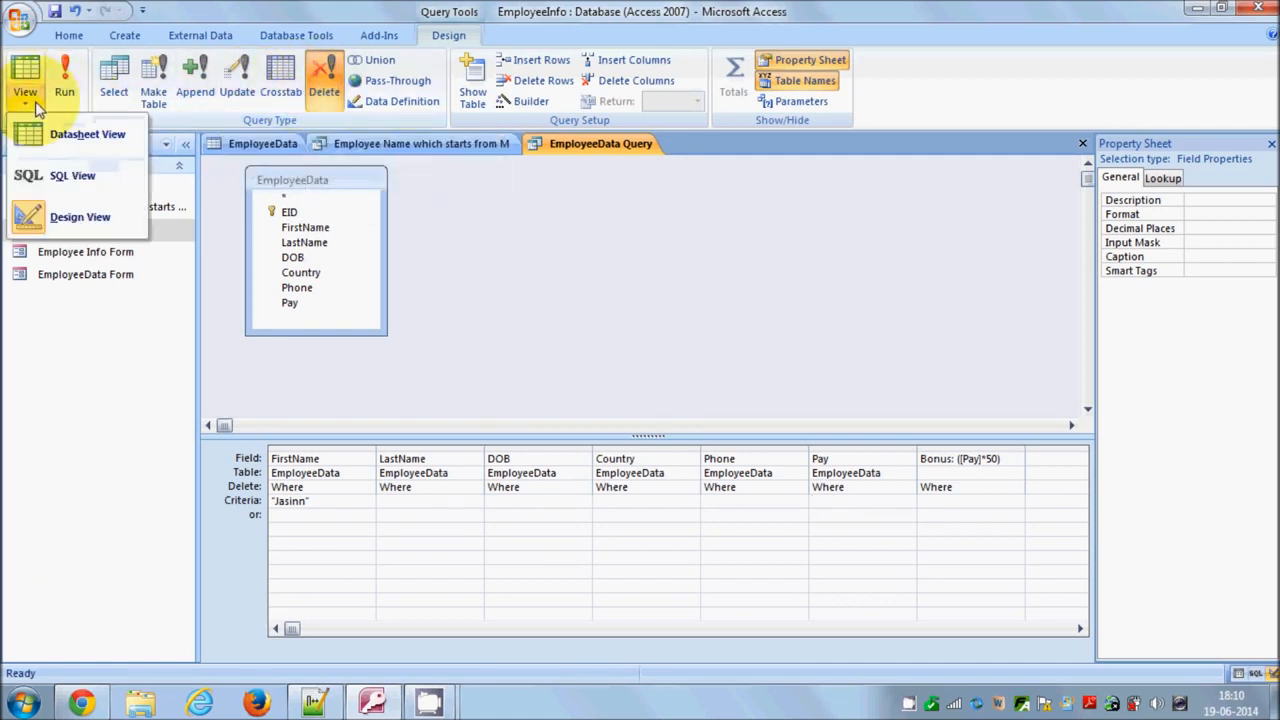
left_click(62, 177)
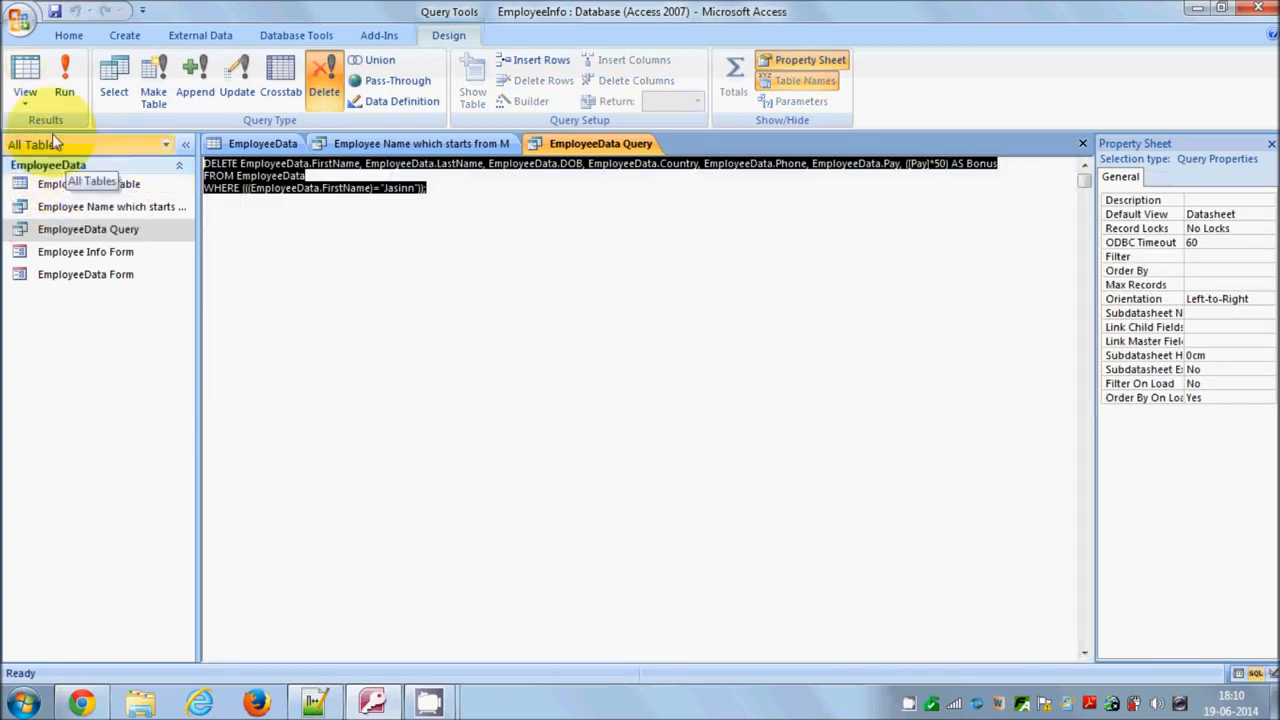
left_click(32, 104)
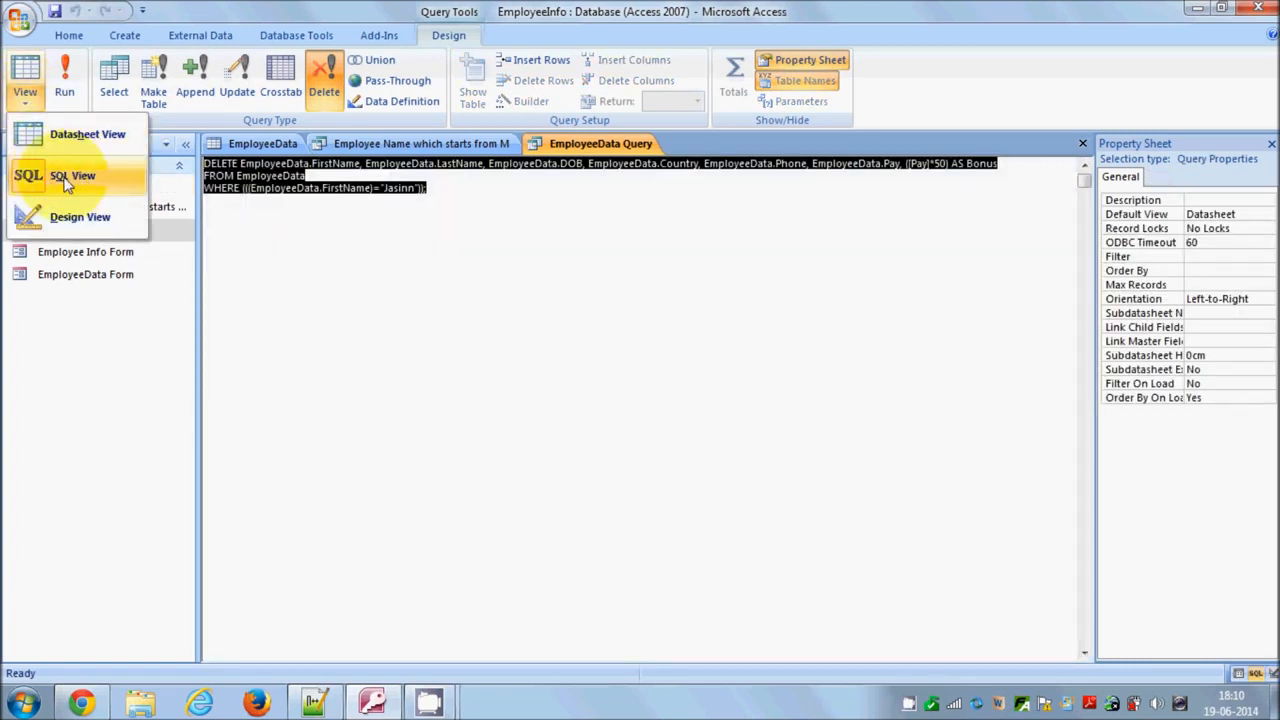
Examine the generated DELETE statement and its WHERE clause on FirstName
left_click(463, 193)
left_click_drag(463, 193, 185, 150)
left_click_drag(445, 195, 214, 169)
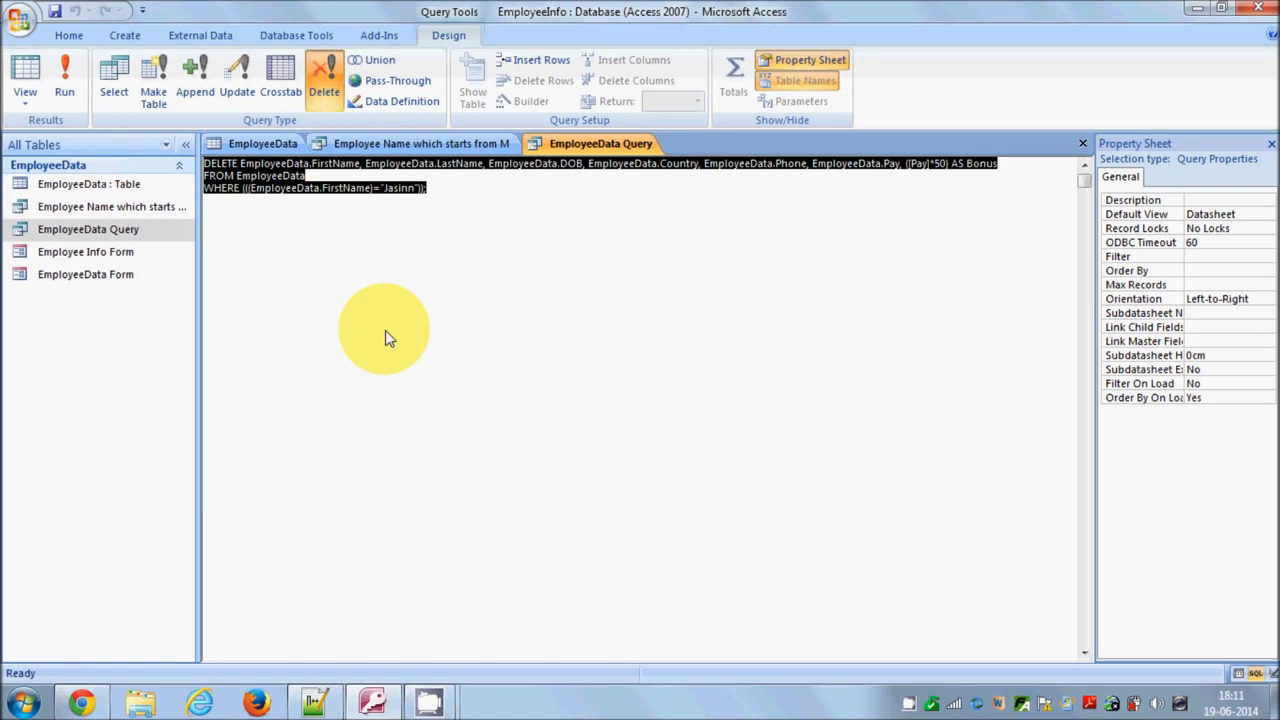
left_click(443, 188)
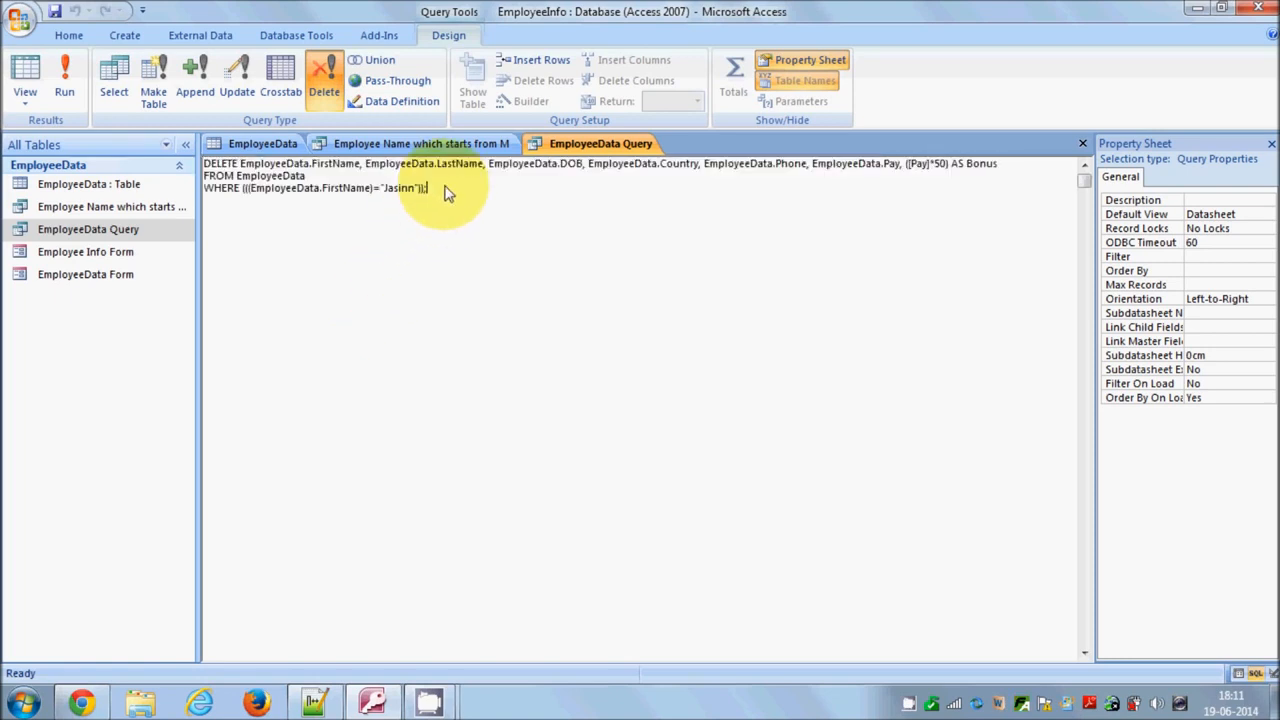
left_click_drag(476, 191, 324, 180)
key("ctrl+z")
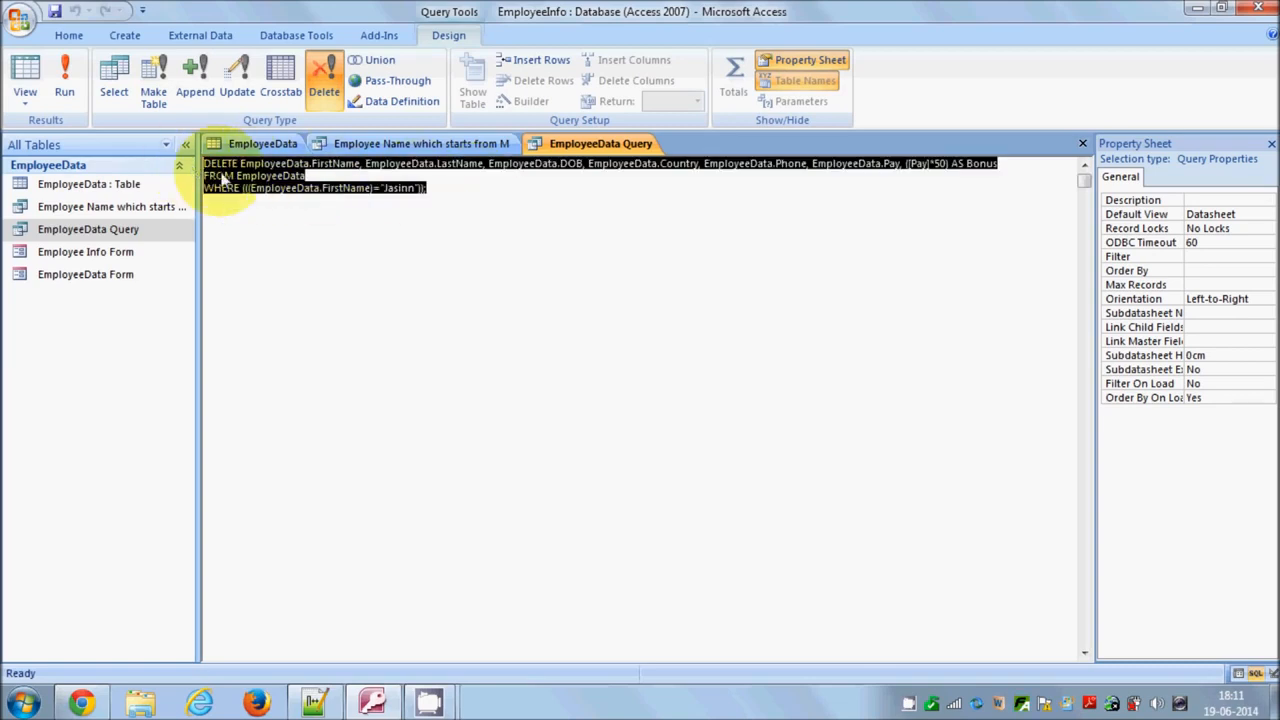
left_click(504, 711)
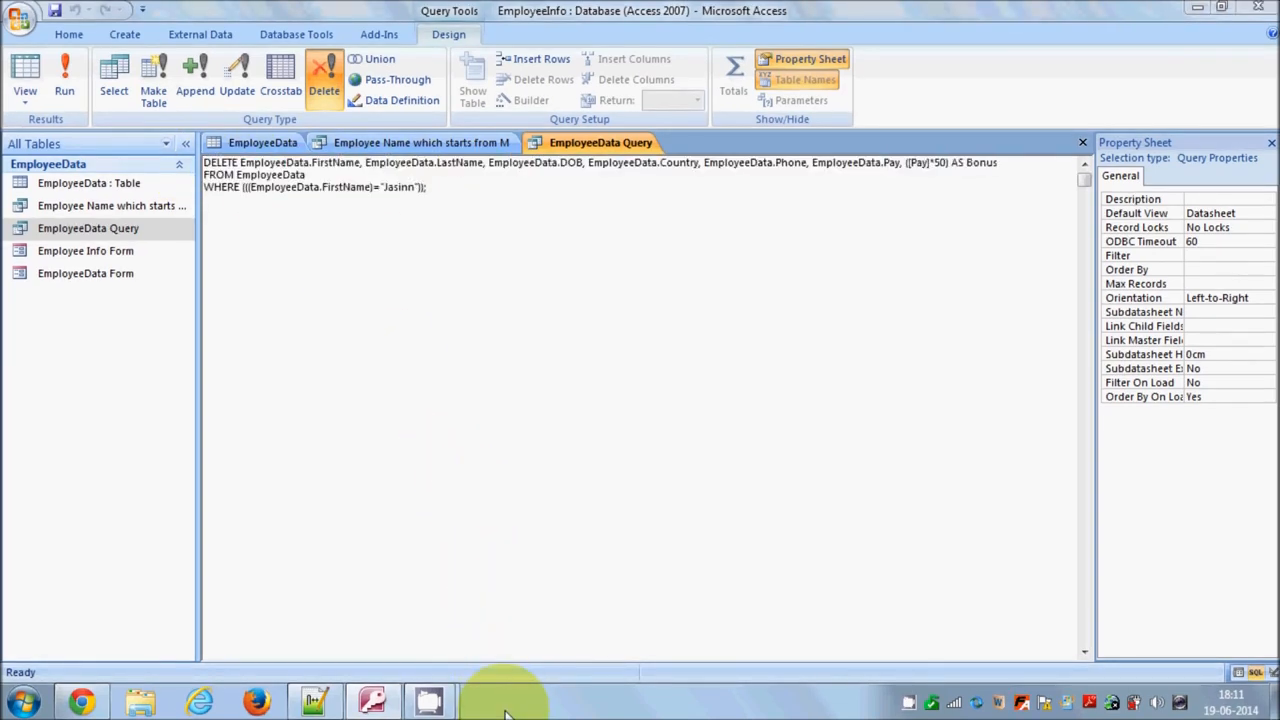